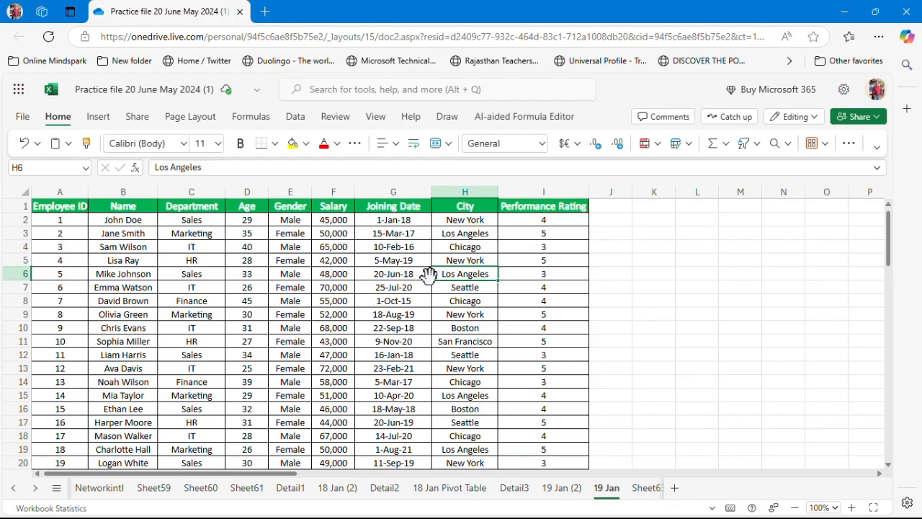
Browse through the employee data table rows
{"action": "left_click", "coordinate": [288, 303]}
{"action": "key", "text": "Down"}
{"action": "key", "text": "Down"}
{"action": "key", "text": "Down"}
{"action": "key", "text": "Down"}
{"action": "key", "text": "Down"}
{"action": "key", "text": "Down"}
{"action": "key", "text": "Down"}
{"action": "key", "text": "Down"}
{"action": "key", "text": "Down"}
{"action": "key", "text": "Down"}
{"action": "key", "text": "Down"}
{"action": "key", "text": "Down"}
{"action": "key", "text": "Down"}
{"action": "key", "text": "Down"}
{"action": "key", "text": "Down"}
{"action": "key", "text": "Down"}
{"action": "key", "text": "Down"}
{"action": "key", "text": "Down"}
{"action": "key", "text": "Down"}
{"action": "key", "text": "Down"}
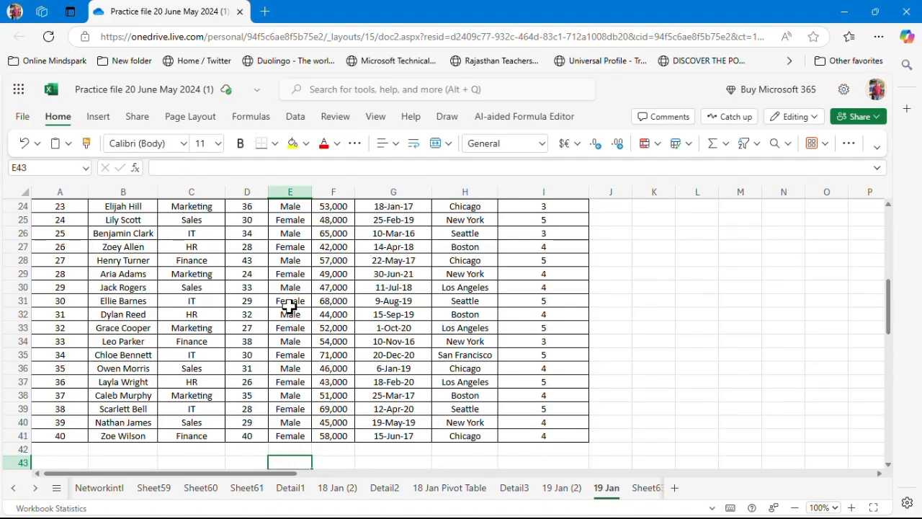
{"action": "key", "text": "Up"}
{"action": "key", "text": "Up"}
{"action": "key", "text": "Up"}
{"action": "key", "text": "Up"}
{"action": "key", "text": "Up"}
{"action": "key", "text": "Up"}
{"action": "key", "text": "Up"}
{"action": "key", "text": "Up"}
{"action": "key", "text": "Up"}
{"action": "key", "text": "Up"}
{"action": "key", "text": "Up"}
{"action": "key", "text": "Up"}
{"action": "key", "text": "Up"}
{"action": "key", "text": "Up"}
{"action": "key", "text": "Up"}
{"action": "key", "text": "Up"}
{"action": "key", "text": "Up"}
{"action": "key", "text": "Up"}
{"action": "key", "text": "Up"}
{"action": "key", "text": "Up"}
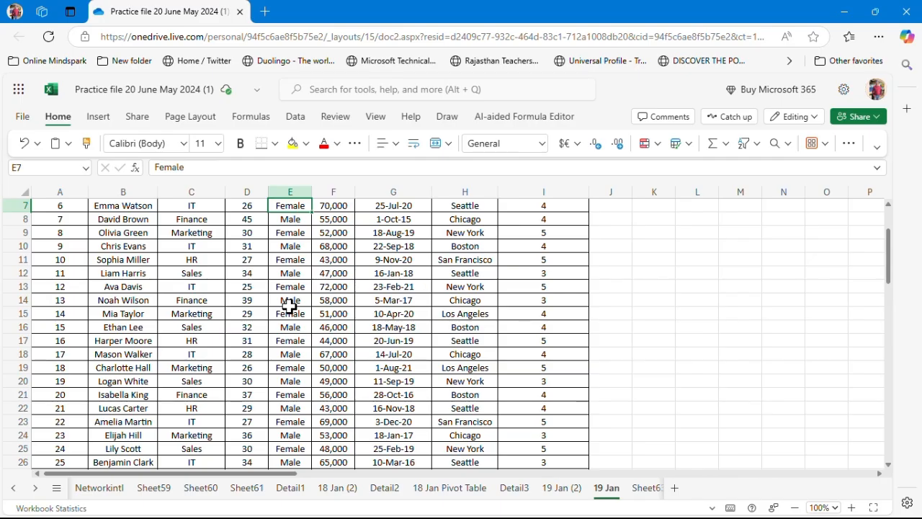
{"action": "key", "text": "Up"}
{"action": "key", "text": "Up"}
{"action": "key", "text": "Up"}
{"action": "key", "text": "Up"}
{"action": "key", "text": "Up"}
{"action": "key", "text": "Up"}
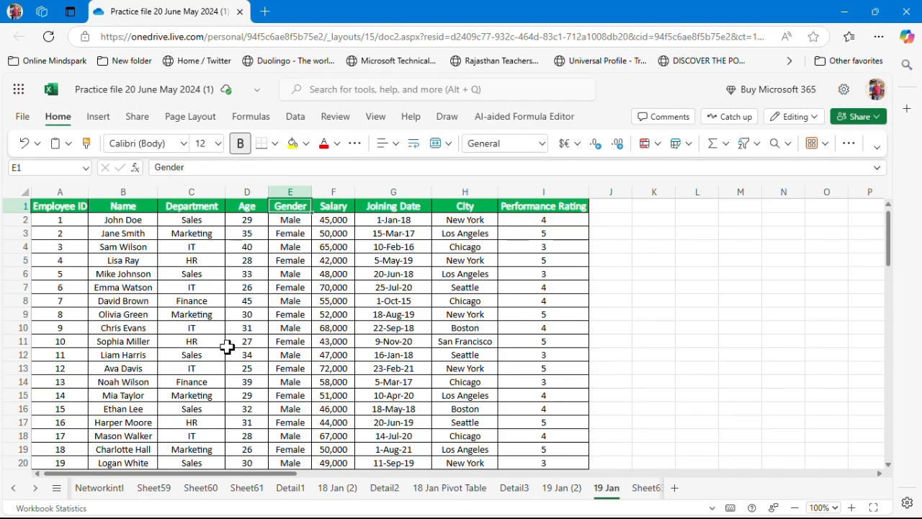
Insert 15 blank rows above the employee table
{"action": "left_click", "coordinate": [16, 208]}
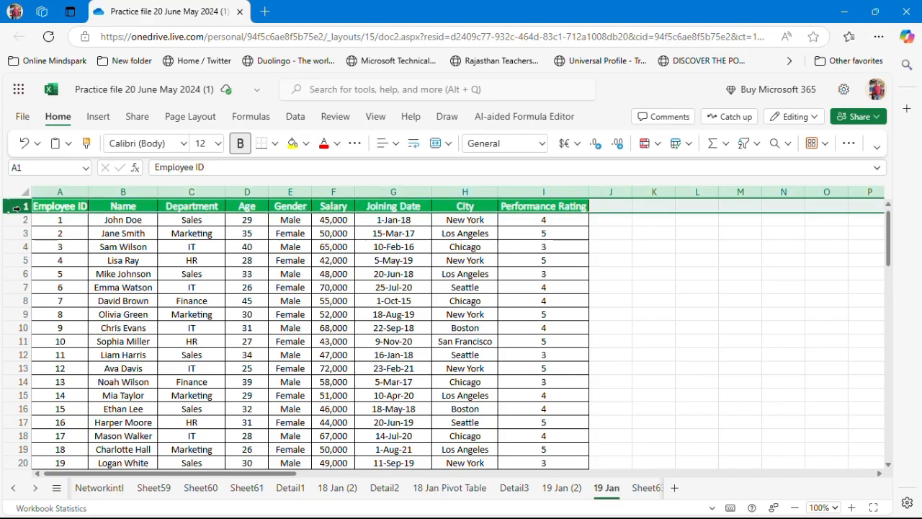
{"action": "key", "text": "shift+Down"}
{"action": "key", "text": "shift+Down"}
{"action": "key", "text": "shift+Down"}
{"action": "key", "text": "shift+Down"}
{"action": "key", "text": "shift+Down"}
{"action": "key", "text": "shift+Down"}
{"action": "key", "text": "shift+Down"}
{"action": "key", "text": "shift+Down"}
{"action": "key", "text": "shift+Down"}
{"action": "key", "text": "shift+Down"}
{"action": "key", "text": "shift+Down"}
{"action": "key", "text": "shift+Down"}
{"action": "key", "text": "shift+Down"}
{"action": "key", "text": "shift+Down"}
{"action": "key", "text": "shift+Down"}
{"action": "key", "text": "shift+Down"}
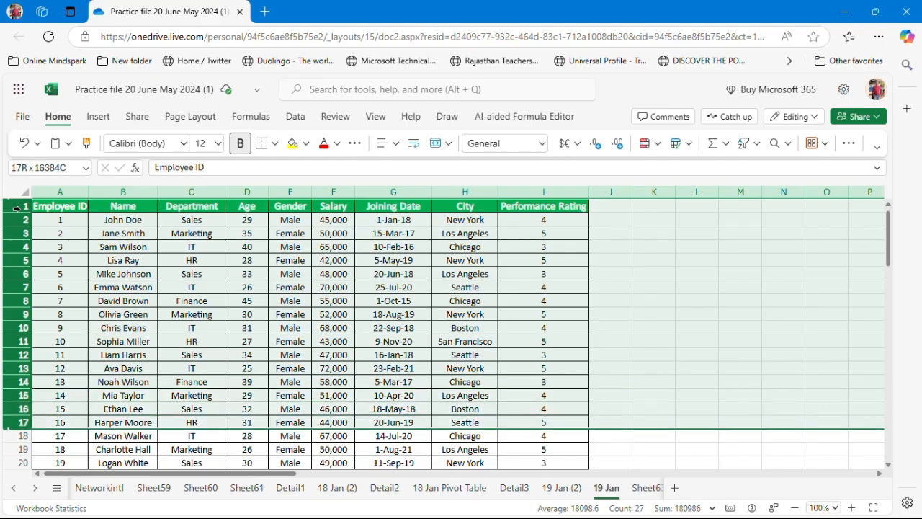
{"action": "key", "text": "shift+Up"}
{"action": "key", "text": "shift+Up"}
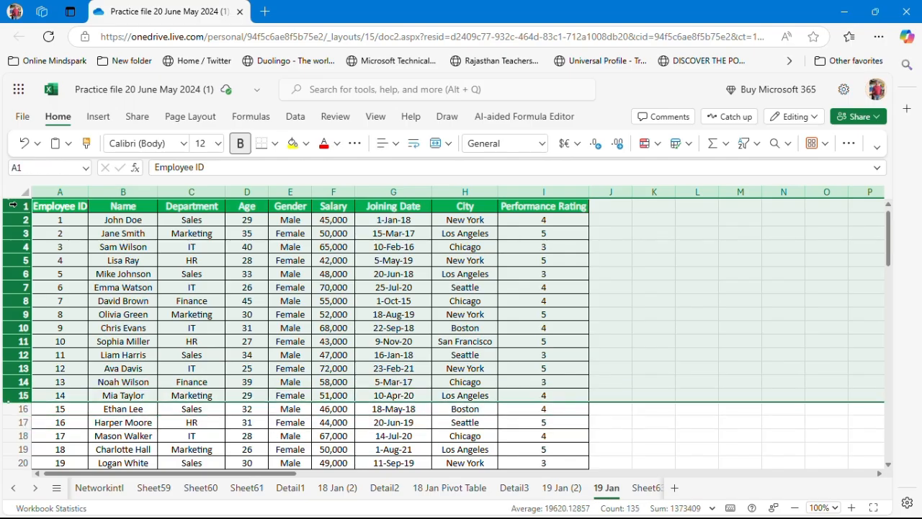
{"action": "right_click", "coordinate": [13, 206]}
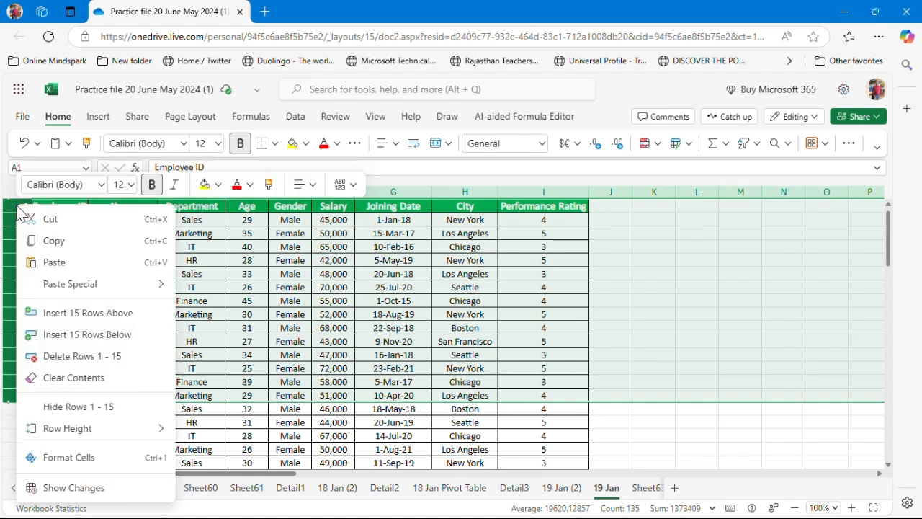
{"action": "left_click", "coordinate": [64, 314]}
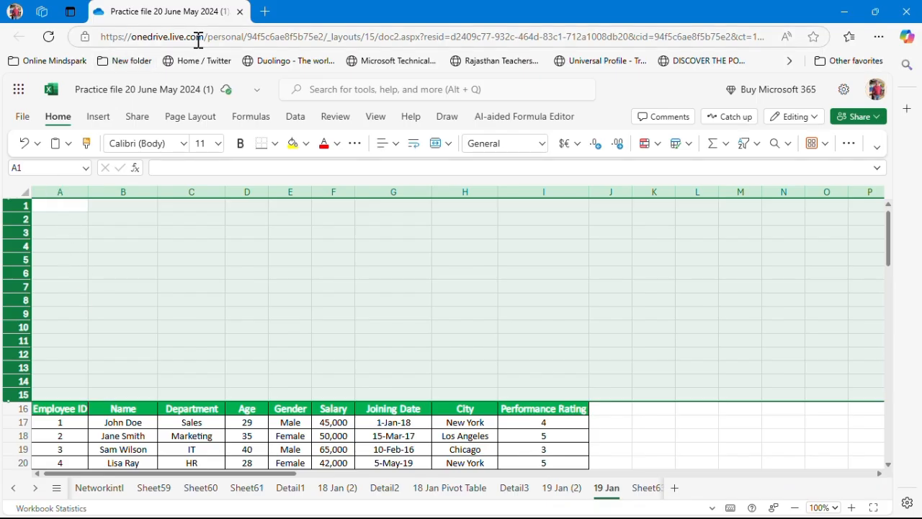
Copy the table's header row from row 16 into row 1
{"action": "left_click", "coordinate": [47, 412]}
{"action": "key", "text": "shift+Right"}
{"action": "key", "text": "shift+Right"}
{"action": "key", "text": "shift+Right"}
{"action": "key", "text": "shift+Right"}
{"action": "key", "text": "shift+Right"}
{"action": "key", "text": "shift+Right"}
{"action": "key", "text": "shift+Right"}
{"action": "key", "text": "shift+Right"}
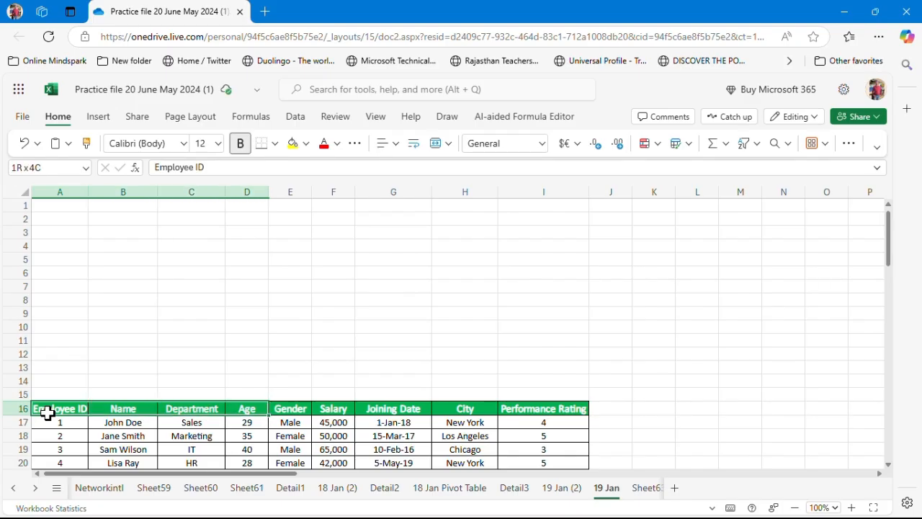
{"action": "key", "text": "ctrl+c"}
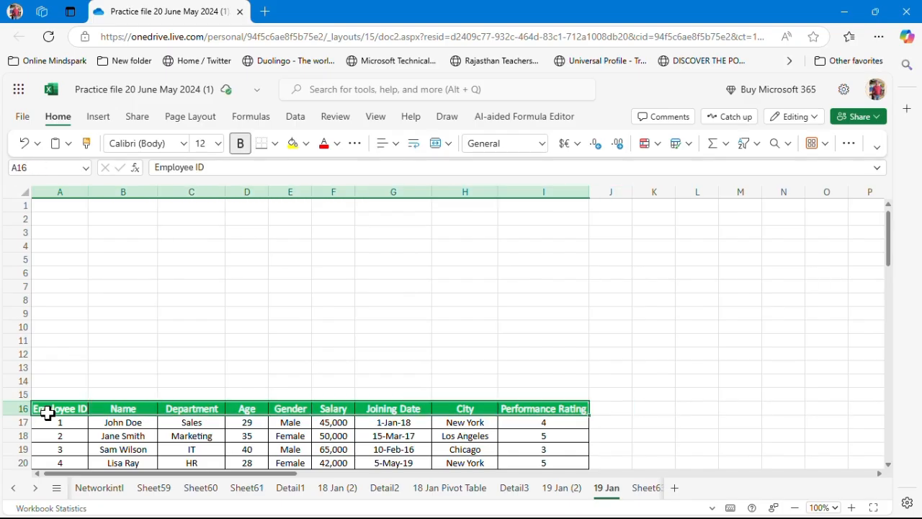
{"action": "left_click", "coordinate": [54, 205]}
{"action": "key", "text": "ctrl+v"}
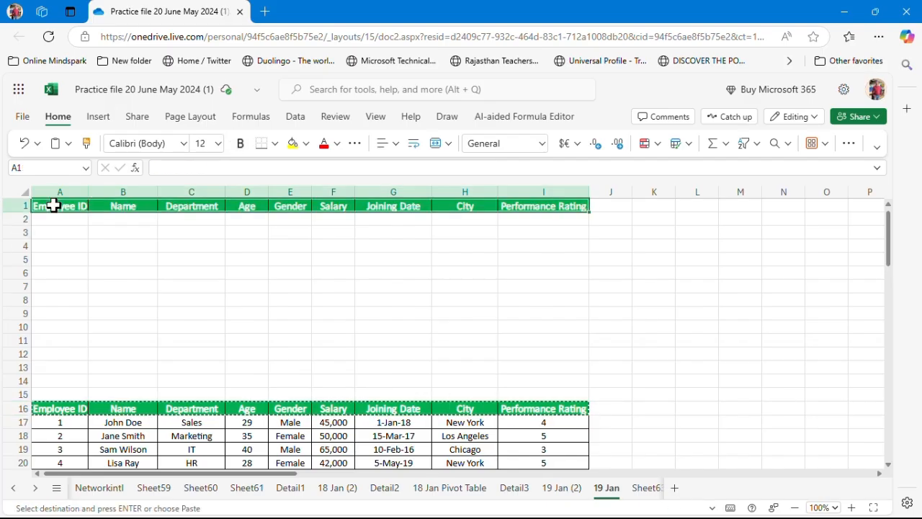
Start a FILTER formula in cell A2
{"action": "left_click", "coordinate": [72, 221]}
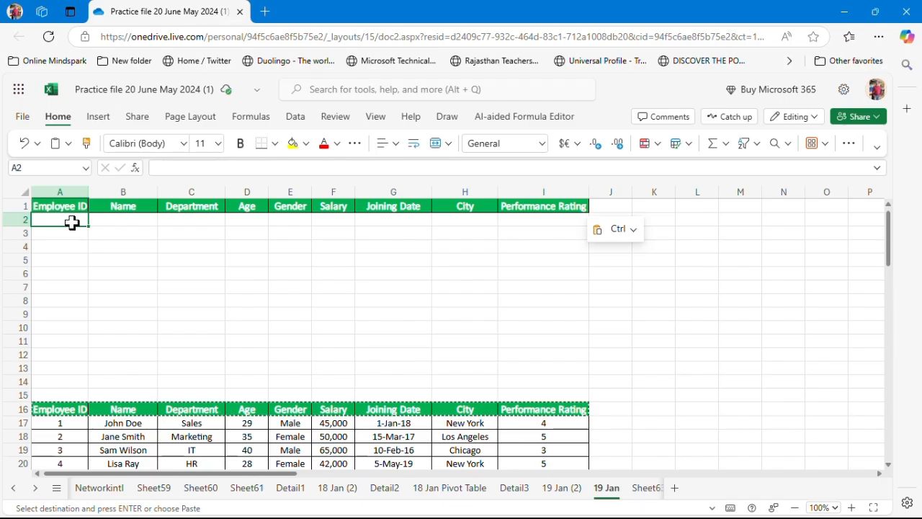
{"action": "type", "text": "=filter"}
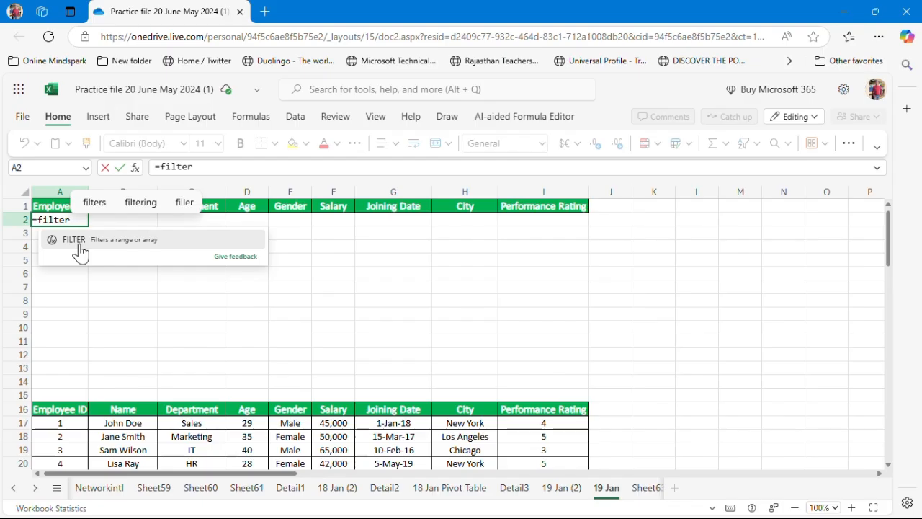
{"action": "left_click", "coordinate": [78, 243]}
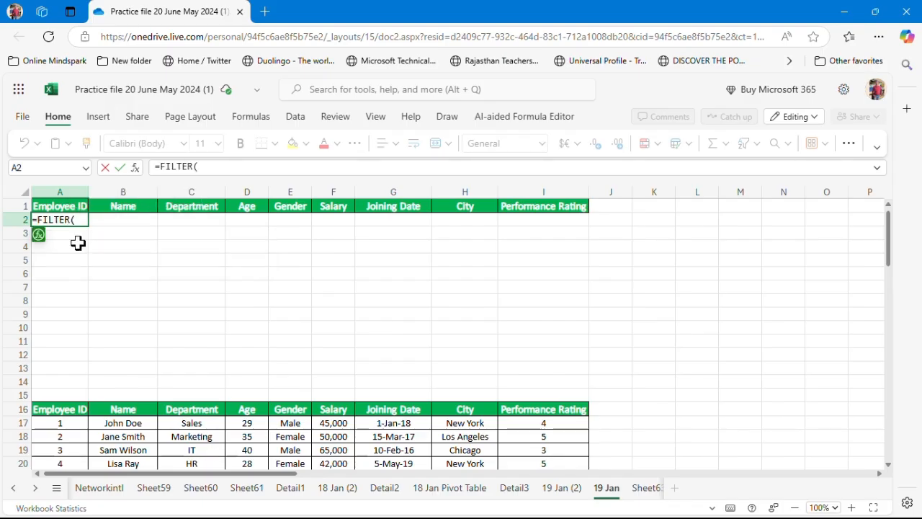
{"action": "left_click", "coordinate": [39, 235]}
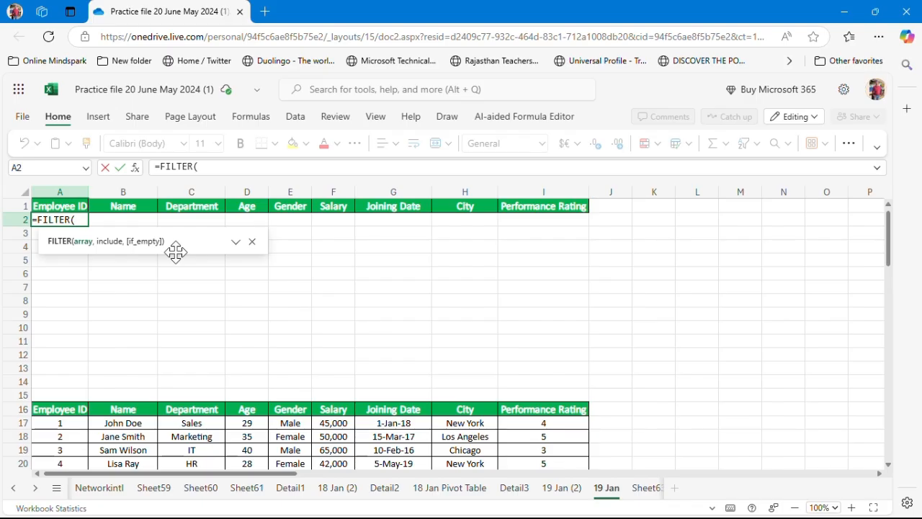
{"action": "left_click", "coordinate": [252, 242]}
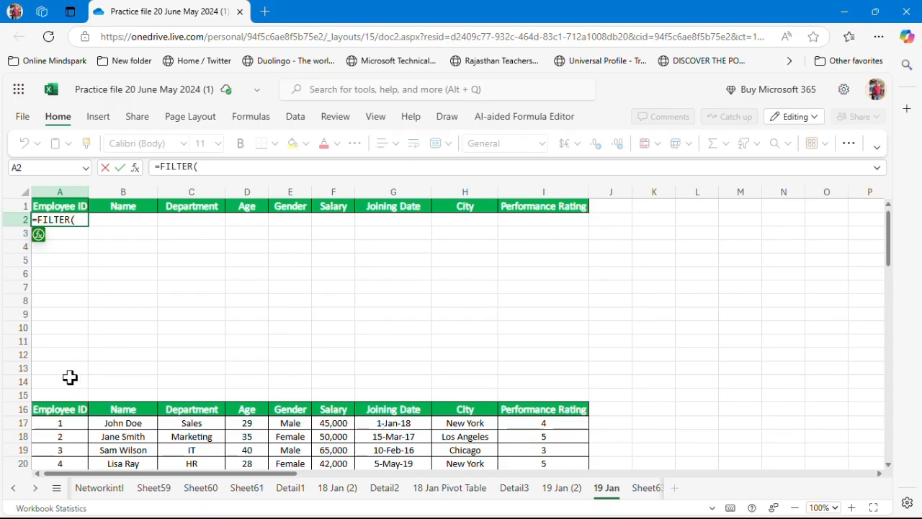
Set the FILTER array argument to the whole table range A16:I56
{"action": "left_click", "coordinate": [46, 410]}
{"action": "key", "text": "shift+Right"}
{"action": "key", "text": "shift+Right"}
{"action": "key", "text": "shift+Right"}
{"action": "key", "text": "shift+Right"}
{"action": "key", "text": "shift+Right"}
{"action": "key", "text": "shift+Right"}
{"action": "key", "text": "shift+Right"}
{"action": "key", "text": "shift+Right"}
{"action": "key", "text": "shift+Right"}
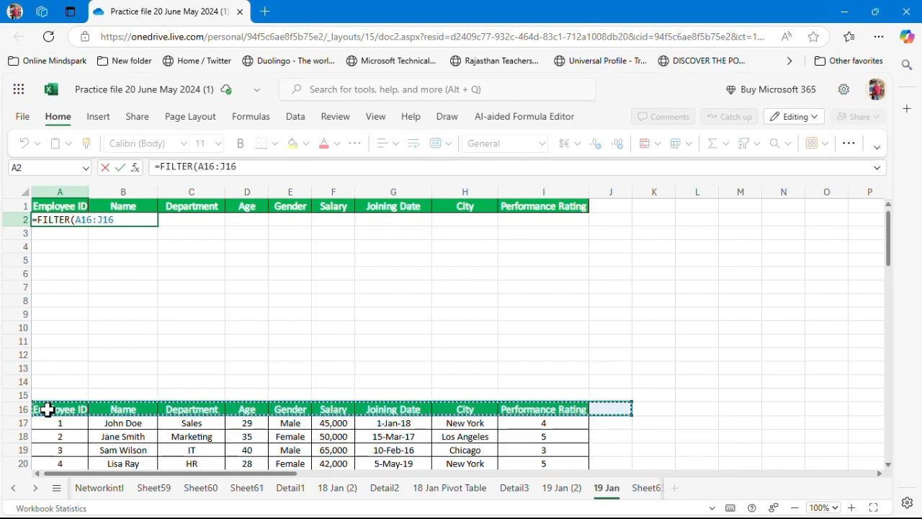
{"action": "key", "text": "shift+Left"}
{"action": "key", "text": "shift+Down"}
{"action": "key", "text": "shift+Down"}
{"action": "key", "text": "shift+Down"}
{"action": "key", "text": "shift+Down"}
{"action": "key", "text": "shift+Down"}
{"action": "key", "text": "shift+Down"}
{"action": "key", "text": "shift+Down"}
{"action": "key", "text": "shift+Down"}
{"action": "key", "text": "shift+Down"}
{"action": "key", "text": "shift+Down"}
{"action": "key", "text": "shift+Down"}
{"action": "key", "text": "shift+Down"}
{"action": "key", "text": "shift+Down"}
{"action": "key", "text": "shift+Down"}
{"action": "key", "text": "shift+Down"}
{"action": "key", "text": "shift+Down"}
{"action": "key", "text": "shift+Down"}
{"action": "key", "text": "shift+Down"}
{"action": "key", "text": "shift+Down"}
{"action": "key", "text": "shift+Down"}
{"action": "key", "text": "shift+Down"}
{"action": "key", "text": "shift+Down"}
{"action": "key", "text": "shift+Down"}
{"action": "key", "text": "shift+Down"}
{"action": "key", "text": "shift+Down"}
{"action": "key", "text": "shift+Down"}
{"action": "key", "text": "shift+Down"}
{"action": "key", "text": "shift+Down"}
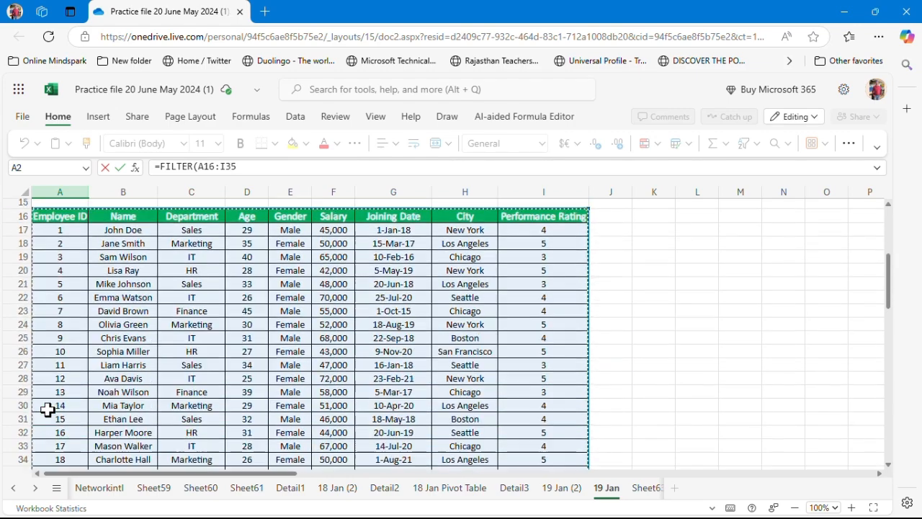
{"action": "key", "text": "shift+Down"}
{"action": "key", "text": "shift+Down"}
{"action": "key", "text": "shift+Down"}
{"action": "key", "text": "shift+Down"}
{"action": "key", "text": "shift+Down"}
{"action": "key", "text": "shift+Down"}
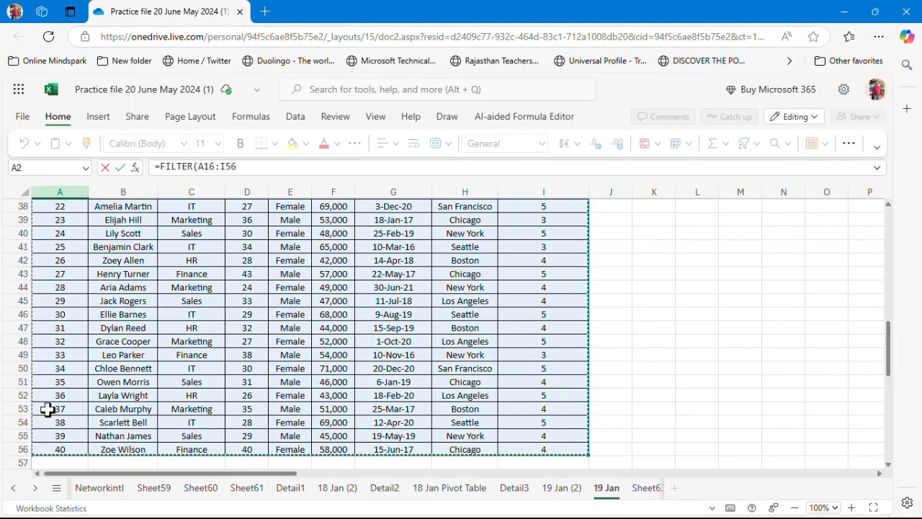
{"action": "key", "text": "F2"}
{"action": "type", "text": ","}
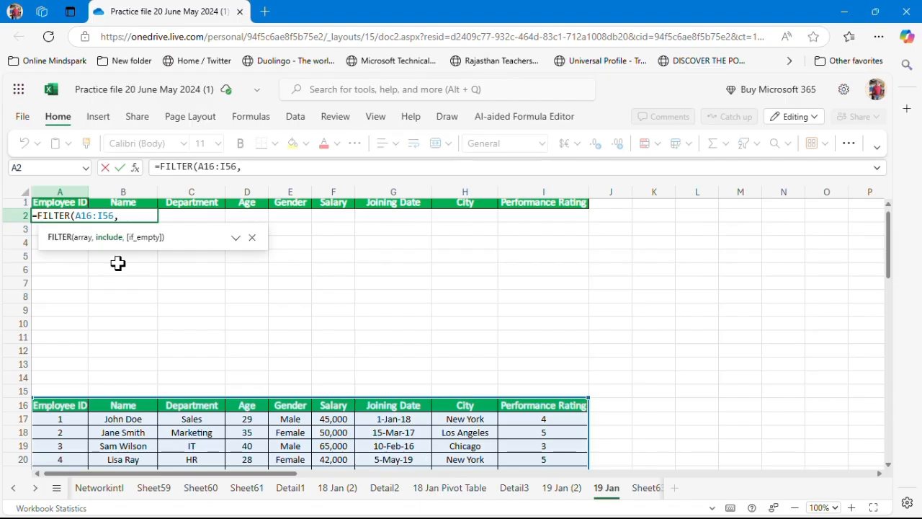
Add the include condition C16:C56="Sales" and enter the formula
{"action": "left_click", "coordinate": [200, 405]}
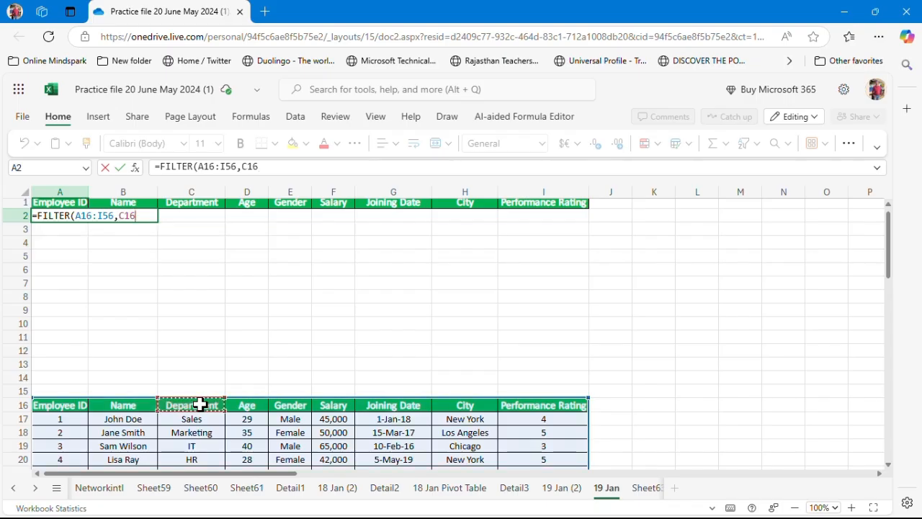
{"action": "key", "text": "shift+Down"}
{"action": "key", "text": "shift+Down"}
{"action": "key", "text": "shift+Down"}
{"action": "key", "text": "shift+Down"}
{"action": "key", "text": "shift+Down"}
{"action": "key", "text": "shift+Down"}
{"action": "key", "text": "shift+Down"}
{"action": "key", "text": "shift+Down"}
{"action": "key", "text": "shift+Down"}
{"action": "key", "text": "shift+Down"}
{"action": "key", "text": "shift+Down"}
{"action": "key", "text": "shift+Down"}
{"action": "key", "text": "shift+Down"}
{"action": "key", "text": "shift+Down"}
{"action": "key", "text": "shift+Down"}
{"action": "key", "text": "shift+Down"}
{"action": "key", "text": "shift+Down"}
{"action": "key", "text": "shift+Down"}
{"action": "key", "text": "shift+Down"}
{"action": "key", "text": "shift+Down"}
{"action": "key", "text": "shift+Down"}
{"action": "key", "text": "shift+Down"}
{"action": "key", "text": "shift+Down"}
{"action": "key", "text": "shift+Down"}
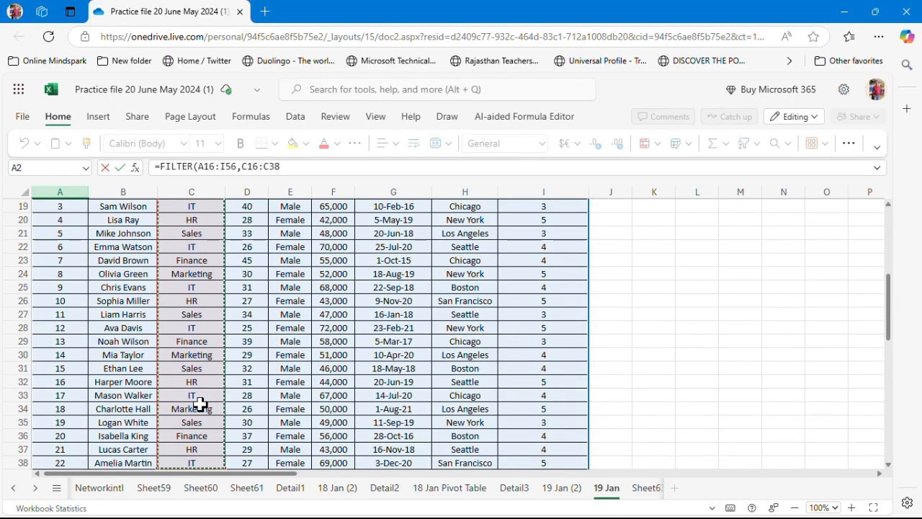
{"action": "key", "text": "shift+Down"}
{"action": "key", "text": "shift+Down"}
{"action": "key", "text": "shift+Down"}
{"action": "key", "text": "shift+Down"}
{"action": "key", "text": "shift+Down"}
{"action": "key", "text": "shift+Down"}
{"action": "key", "text": "shift+Down"}
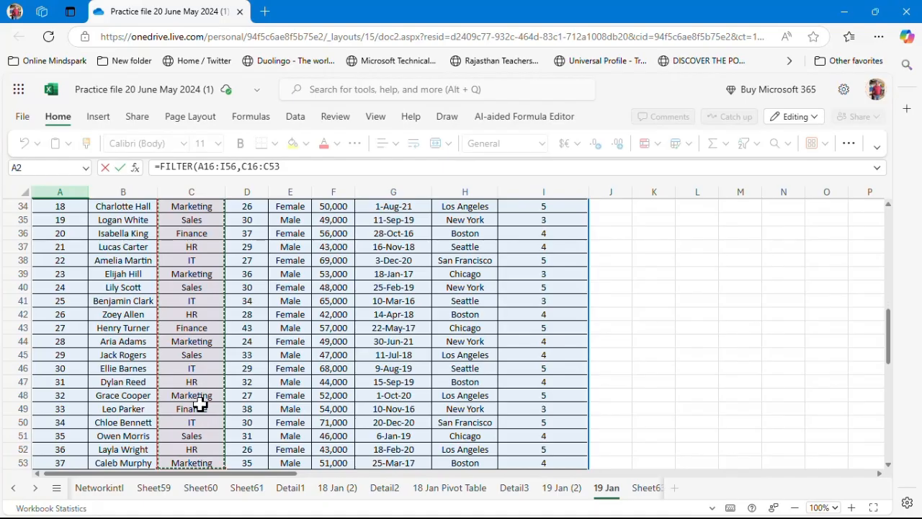
{"action": "key", "text": "shift+Up"}
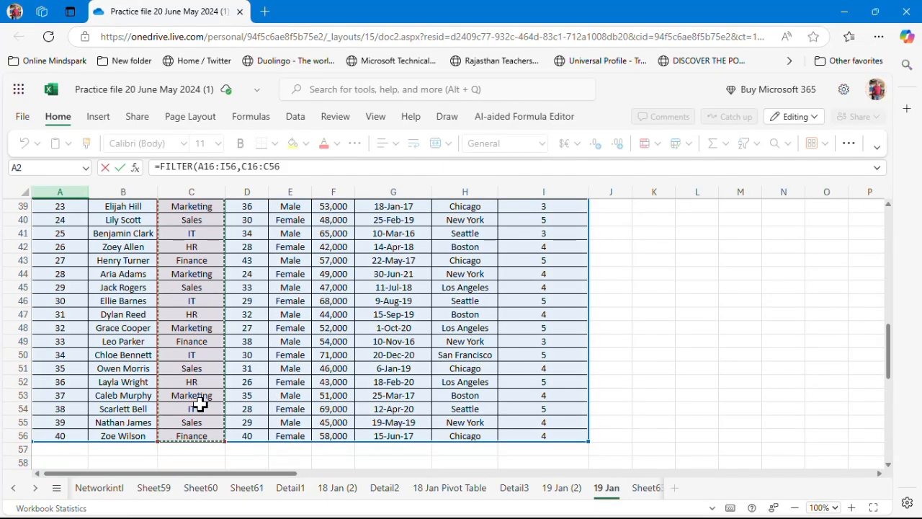
{"action": "key", "text": "ctrl+BackSpace"}
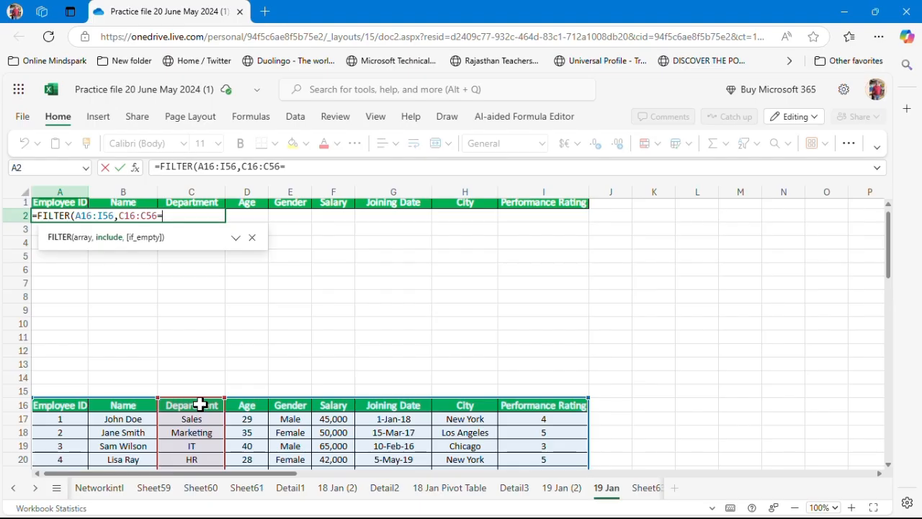
{"action": "type", "text": "\"Sales\""}
{"action": "key", "text": "Return"}
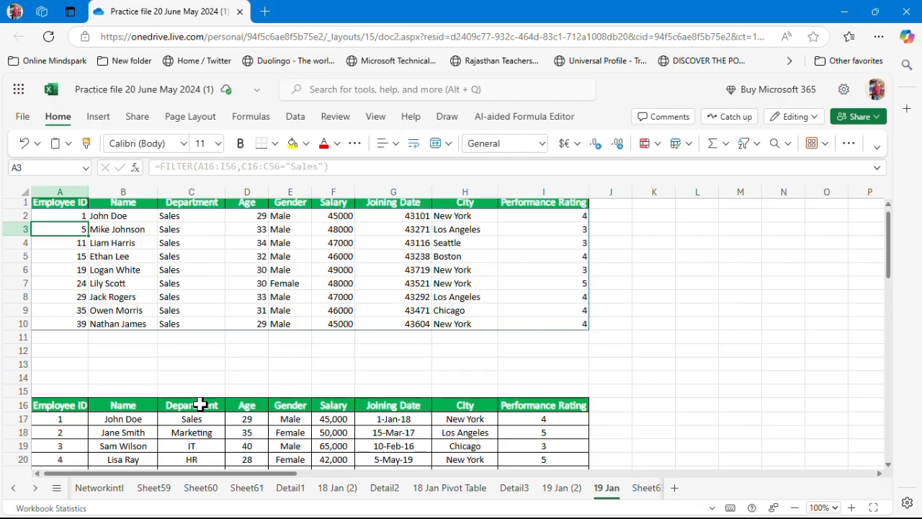
Delete the Sales condition from the FILTER formula in A2
{"action": "key", "text": "Up"}
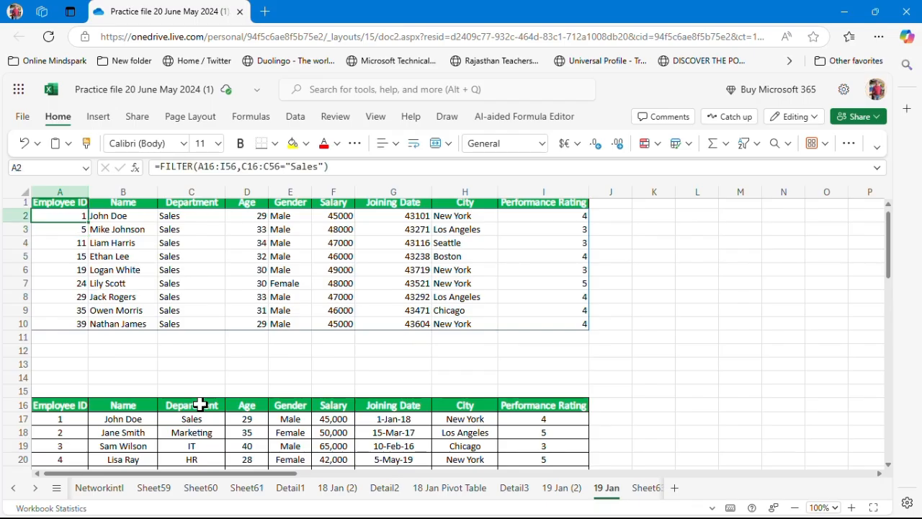
{"action": "left_click", "coordinate": [331, 166]}
{"action": "key", "text": "BackSpace"}
{"action": "key", "text": "BackSpace"}
{"action": "key", "text": "BackSpace"}
{"action": "key", "text": "BackSpace"}
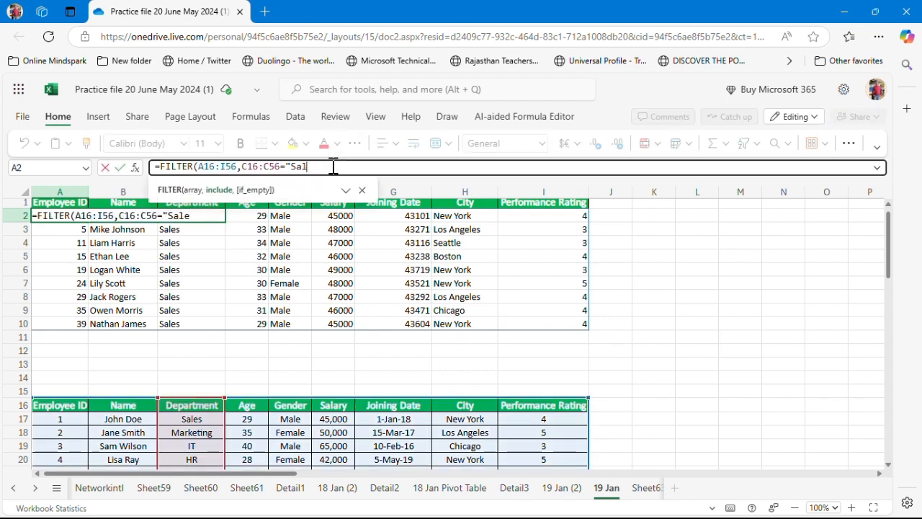
{"action": "key", "text": "BackSpace"}
{"action": "key", "text": "BackSpace"}
{"action": "key", "text": "BackSpace"}
{"action": "key", "text": "BackSpace"}
{"action": "key", "text": "BackSpace"}
{"action": "key", "text": "BackSpace"}
{"action": "key", "text": "BackSpace"}
{"action": "key", "text": "BackSpace"}
{"action": "key", "text": "BackSpace"}
{"action": "key", "text": "BackSpace"}
{"action": "key", "text": "BackSpace"}
{"action": "key", "text": "BackSpace"}
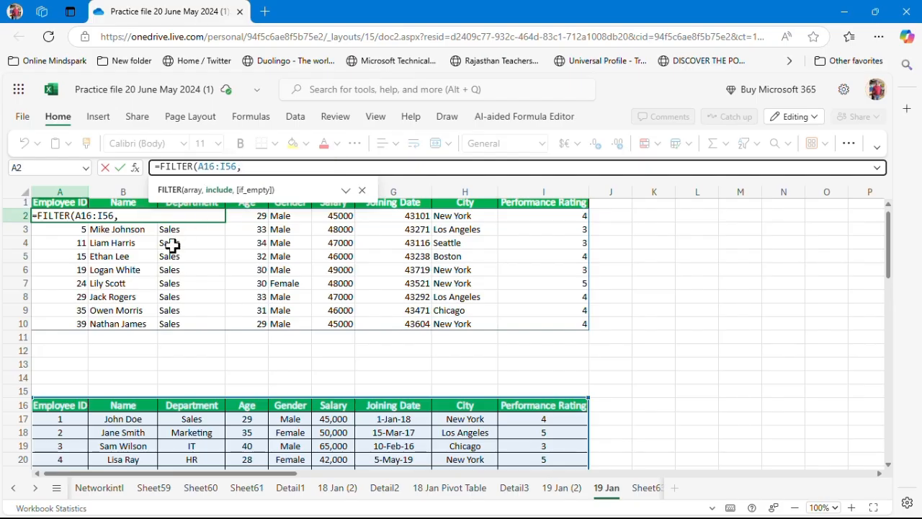
Set the include condition to F16:F56>50000 and enter the formula
{"action": "left_click", "coordinate": [328, 405]}
{"action": "key", "text": "shift+Down"}
{"action": "key", "text": "shift+Down"}
{"action": "key", "text": "shift+Down"}
{"action": "key", "text": "shift+Down"}
{"action": "key", "text": "shift+Down"}
{"action": "key", "text": "shift+Down"}
{"action": "key", "text": "shift+Down"}
{"action": "key", "text": "shift+Down"}
{"action": "key", "text": "shift+Down"}
{"action": "key", "text": "shift+Down"}
{"action": "key", "text": "shift+Down"}
{"action": "key", "text": "shift+Down"}
{"action": "key", "text": "shift+Down"}
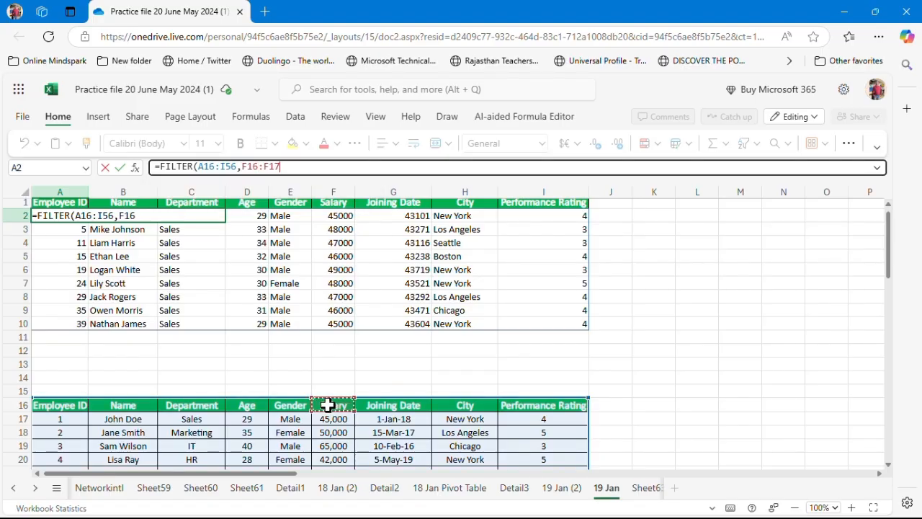
{"action": "key", "text": "shift+Down"}
{"action": "key", "text": "shift+Down"}
{"action": "key", "text": "shift+Down"}
{"action": "key", "text": "shift+Down"}
{"action": "key", "text": "shift+Down"}
{"action": "key", "text": "shift+Down"}
{"action": "key", "text": "shift+Down"}
{"action": "key", "text": "shift+Down"}
{"action": "key", "text": "shift+Down"}
{"action": "key", "text": "shift+Down"}
{"action": "key", "text": "shift+Down"}
{"action": "key", "text": "shift+Down"}
{"action": "key", "text": "shift+Down"}
{"action": "key", "text": "shift+Down"}
{"action": "key", "text": "shift+Down"}
{"action": "key", "text": "shift+Down"}
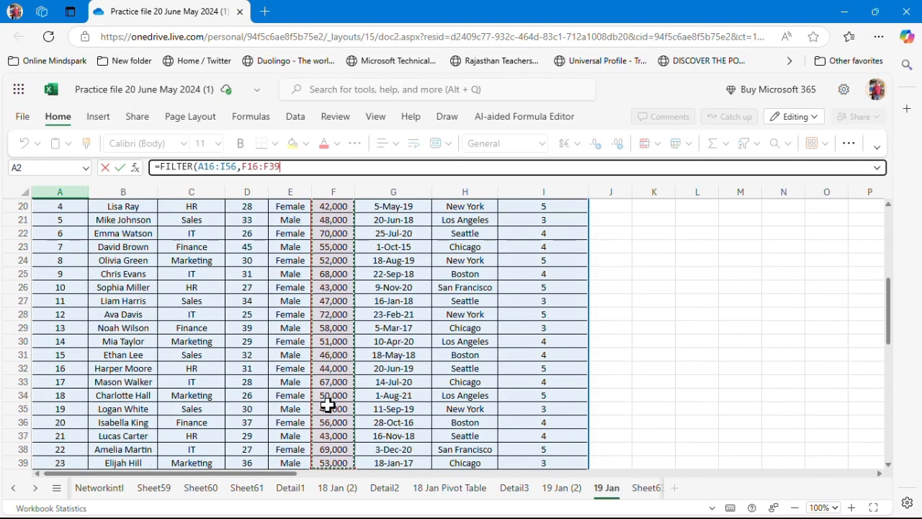
{"action": "key", "text": "shift+Down"}
{"action": "key", "text": "shift+Down"}
{"action": "key", "text": "shift+Down"}
{"action": "key", "text": "shift+Down"}
{"action": "key", "text": "shift+Down"}
{"action": "key", "text": "shift+Down"}
{"action": "key", "text": "shift+Down"}
{"action": "key", "text": "shift+Down"}
{"action": "key", "text": "shift+Down"}
{"action": "key", "text": "shift+Down"}
{"action": "key", "text": "shift+Down"}
{"action": "key", "text": "shift+Down"}
{"action": "key", "text": "shift+Down"}
{"action": "key", "text": "shift+Down"}
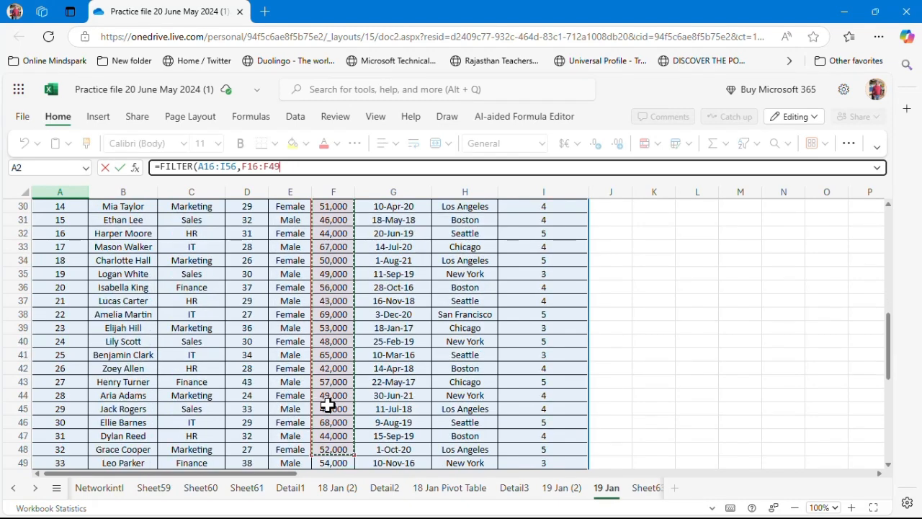
{"action": "key", "text": "shift+Up"}
{"action": "key", "text": "shift+Up"}
{"action": "key", "text": "shift+Up"}
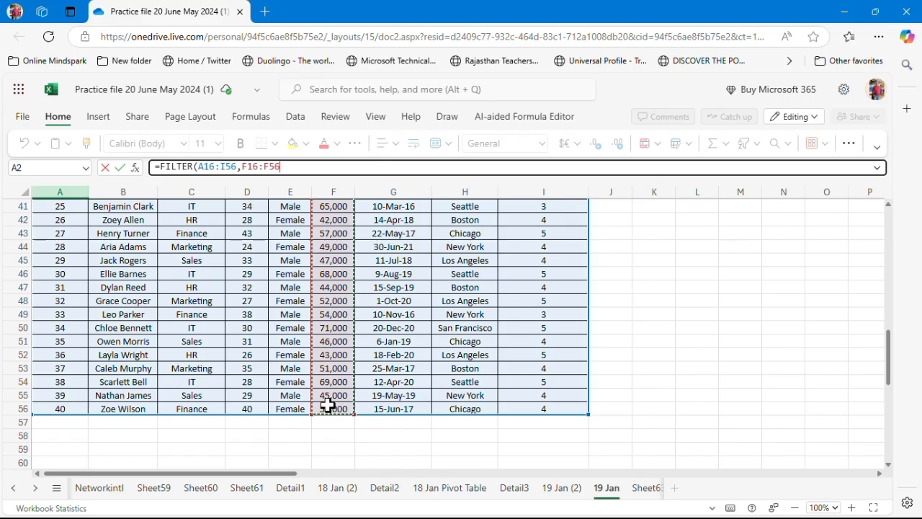
{"action": "type", "text": ">"}
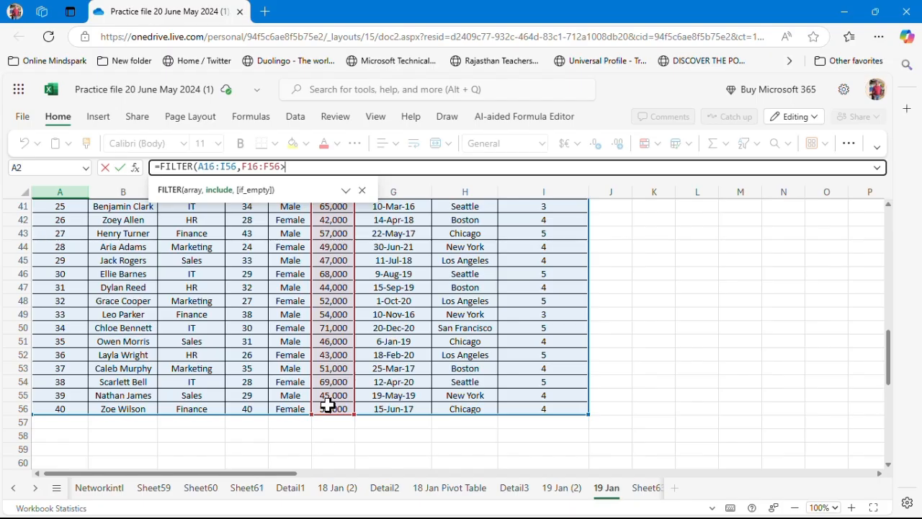
{"action": "type", "text": "50000"}
{"action": "key", "text": "Return"}
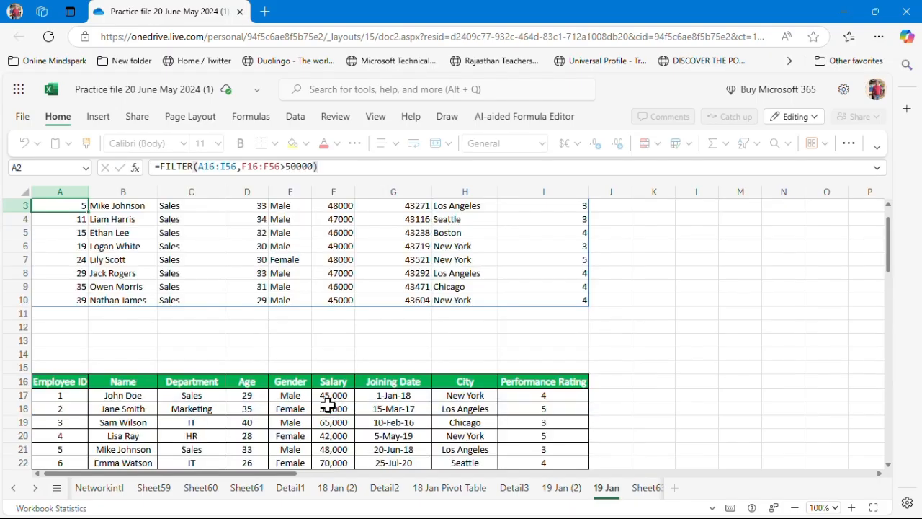
Inspect the #SPILL! error and the FILTER formula in cell A2
{"action": "key", "text": "Up"}
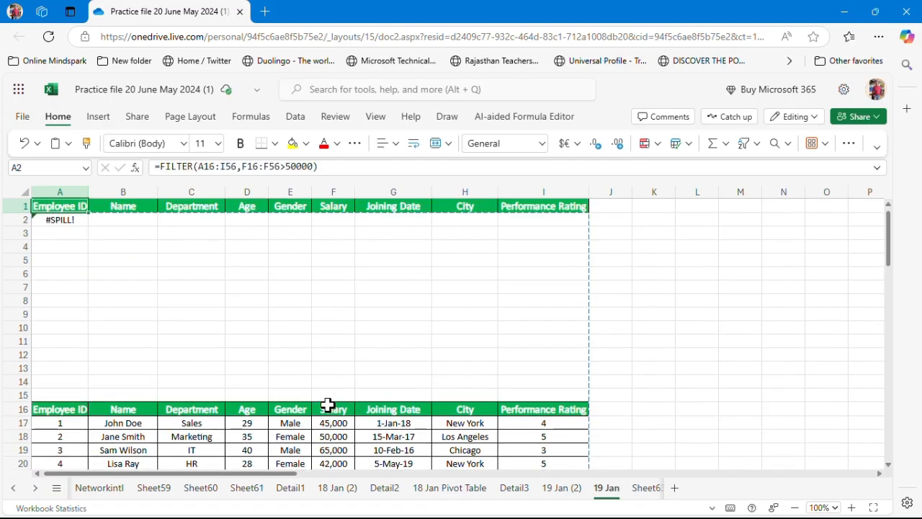
{"action": "key", "text": "Up"}
{"action": "key", "text": "Down"}
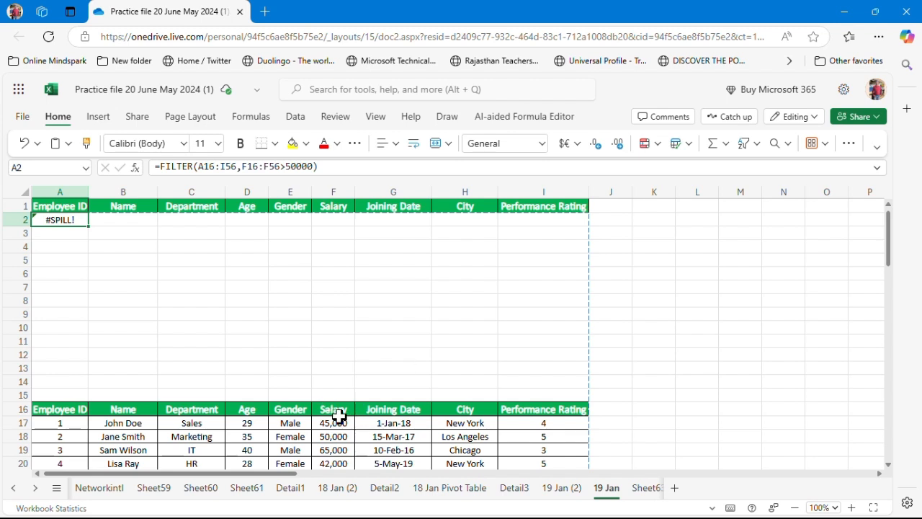
{"action": "left_click", "coordinate": [338, 166]}
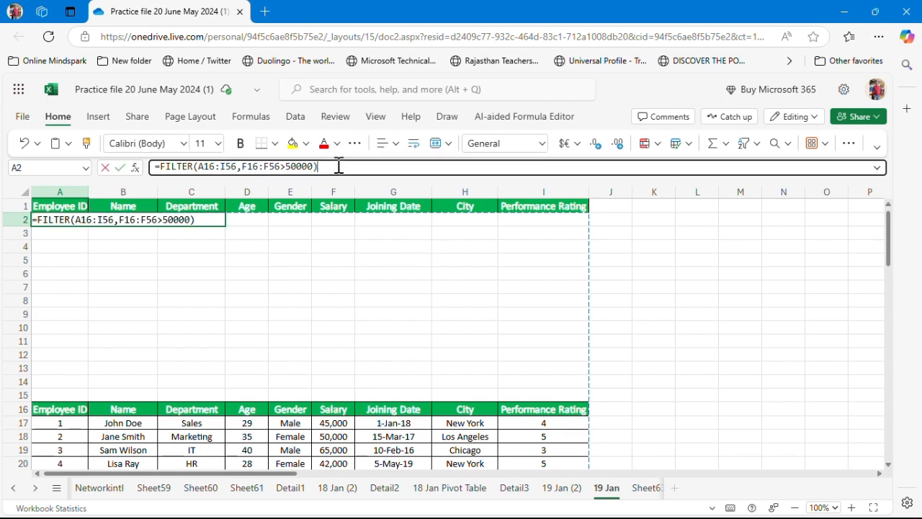
{"action": "left_click", "coordinate": [126, 276]}
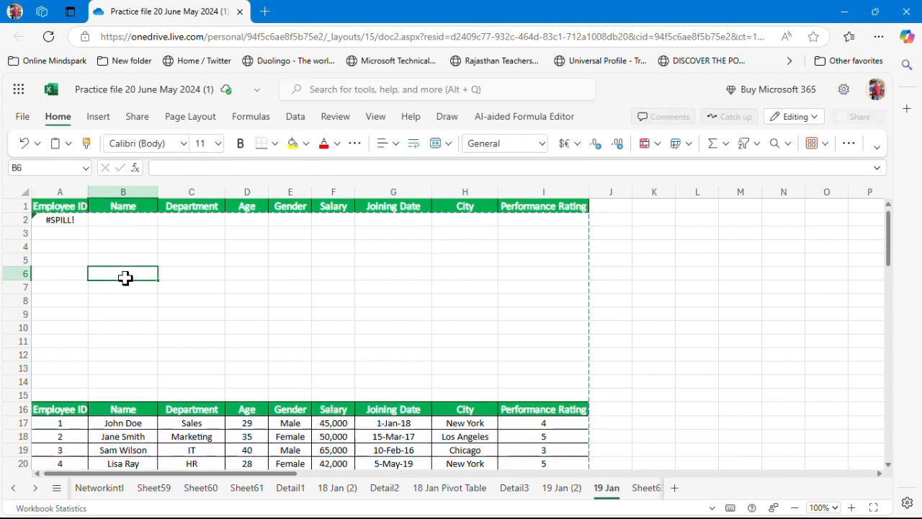
{"action": "left_click", "coordinate": [56, 222]}
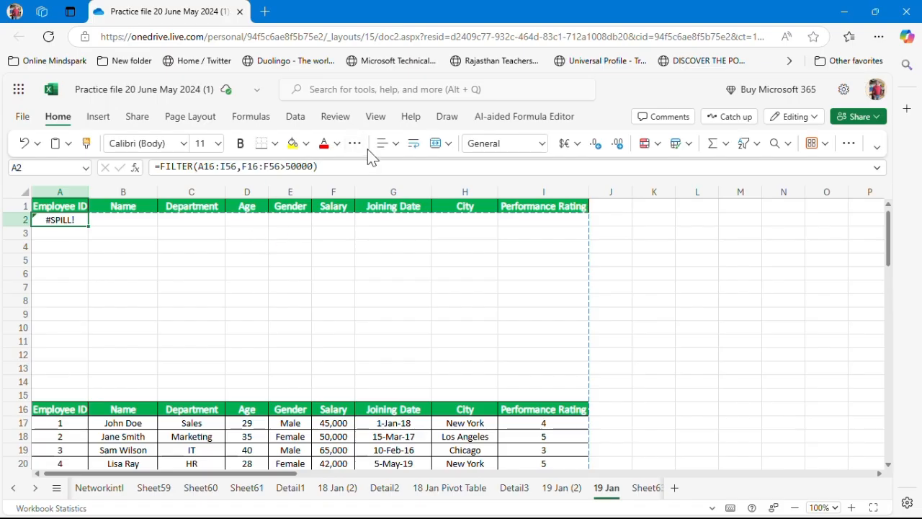
Copy the FILTER formula from A2 and paste it into cell K2
{"action": "left_click", "coordinate": [334, 165]}
{"action": "key", "text": "ctrl+a"}
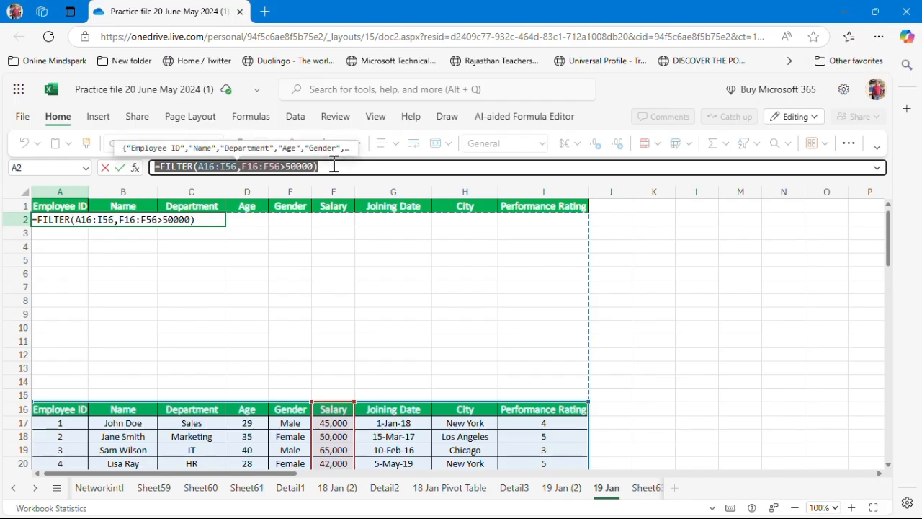
{"action": "key", "text": "ctrl+c"}
{"action": "key", "text": "Escape"}
{"action": "left_click", "coordinate": [659, 220]}
{"action": "key", "text": "ctrl+v"}
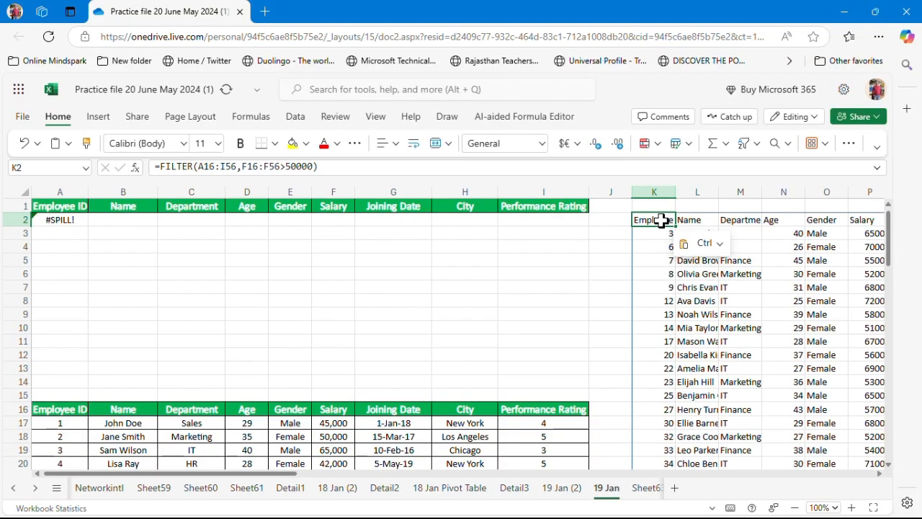
Browse the spilled results in columns K to S to check the filtered records
{"action": "key", "text": "Right"}
{"action": "key", "text": "Right"}
{"action": "key", "text": "Right"}
{"action": "key", "text": "Right"}
{"action": "key", "text": "Right"}
{"action": "key", "text": "Right"}
{"action": "key", "text": "Right"}
{"action": "key", "text": "Right"}
{"action": "key", "text": "Right"}
{"action": "key", "text": "Right"}
{"action": "key", "text": "Right"}
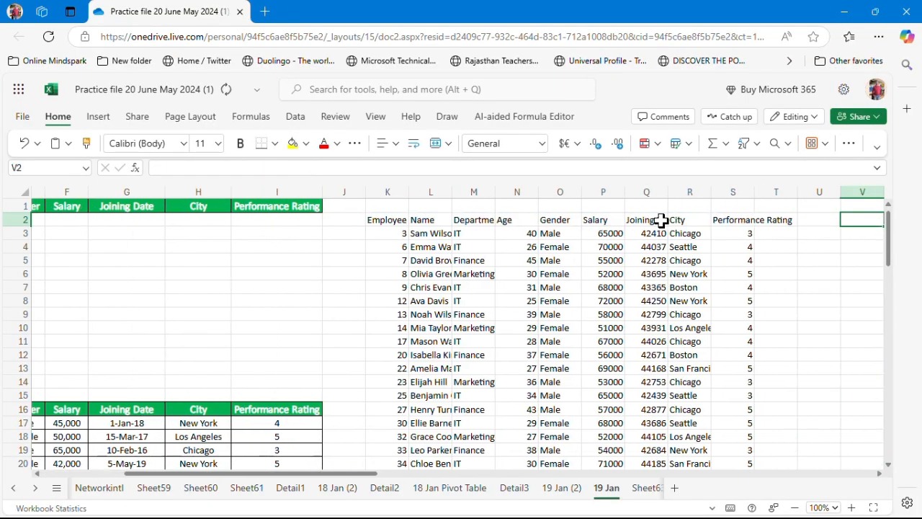
{"action": "key", "text": "Left"}
{"action": "key", "text": "Left"}
{"action": "key", "text": "Left"}
{"action": "key", "text": "Left"}
{"action": "key", "text": "Left"}
{"action": "key", "text": "Left"}
{"action": "key", "text": "Left"}
{"action": "key", "text": "Down"}
{"action": "key", "text": "Down"}
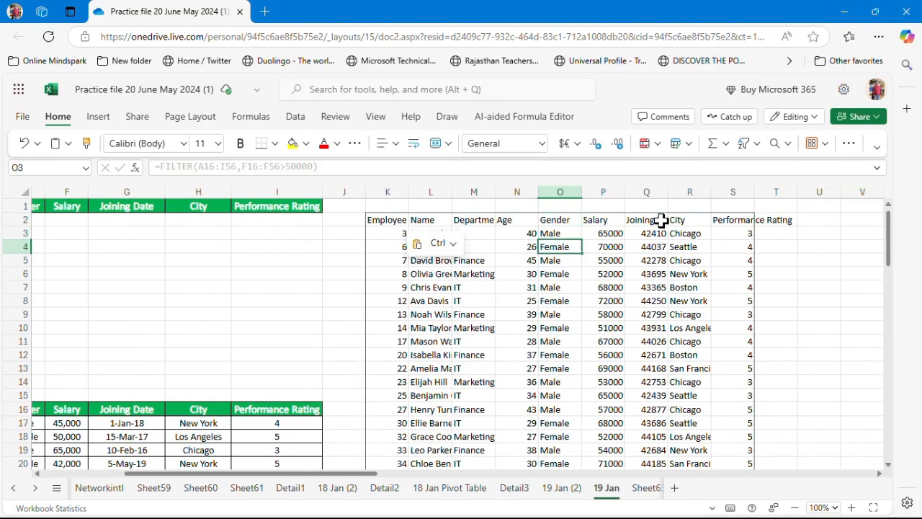
{"action": "key", "text": "Down"}
{"action": "key", "text": "Down"}
{"action": "key", "text": "Down"}
{"action": "key", "text": "Down"}
{"action": "key", "text": "Down"}
{"action": "key", "text": "Down"}
{"action": "key", "text": "Down"}
{"action": "key", "text": "Down"}
{"action": "key", "text": "Down"}
{"action": "key", "text": "Down"}
{"action": "key", "text": "Down"}
{"action": "key", "text": "Down"}
{"action": "key", "text": "Down"}
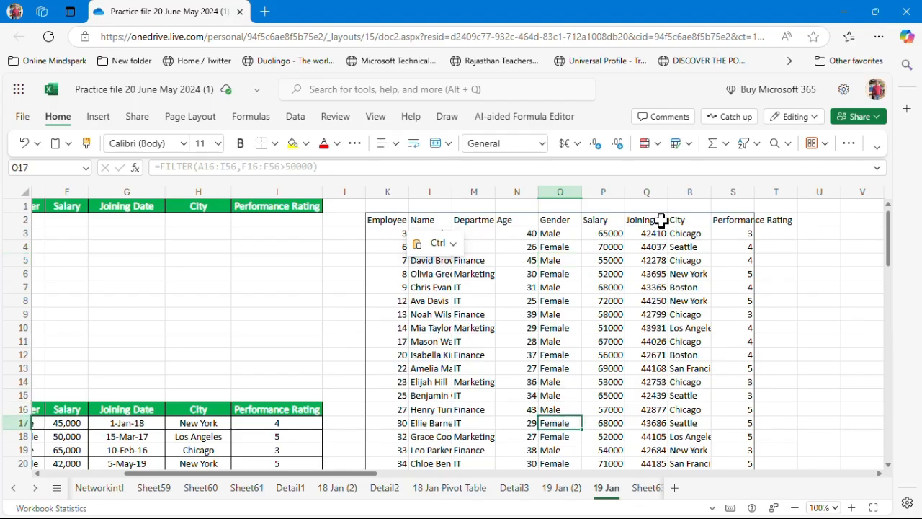
{"action": "key", "text": "Right"}
{"action": "key", "text": "Down"}
{"action": "key", "text": "Down"}
{"action": "key", "text": "Down"}
{"action": "key", "text": "Down"}
{"action": "key", "text": "Down"}
{"action": "key", "text": "Down"}
{"action": "key", "text": "Down"}
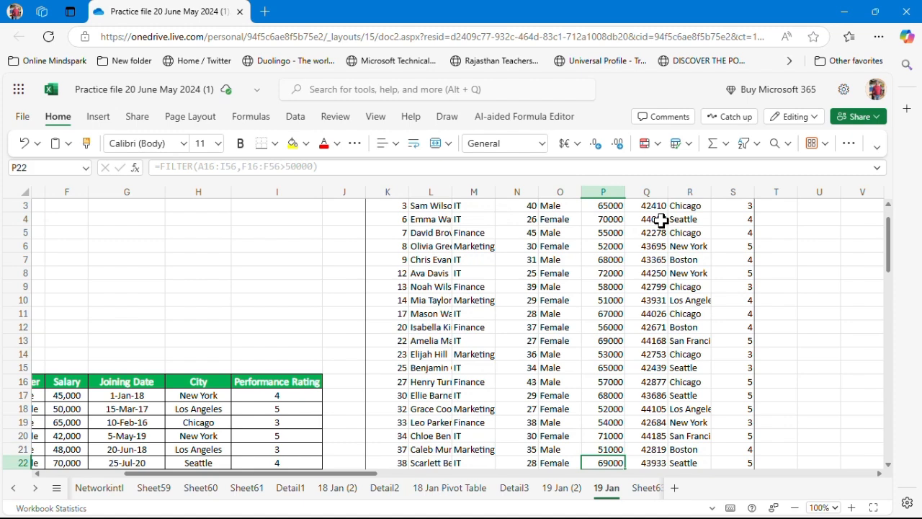
{"action": "key", "text": "Up"}
{"action": "key", "text": "Up"}
{"action": "key", "text": "Up"}
{"action": "key", "text": "Up"}
{"action": "key", "text": "Up"}
{"action": "key", "text": "Up"}
{"action": "key", "text": "Up"}
{"action": "key", "text": "Up"}
{"action": "key", "text": "Up"}
{"action": "key", "text": "Up"}
{"action": "key", "text": "Up"}
{"action": "key", "text": "Up"}
{"action": "key", "text": "Up"}
{"action": "key", "text": "Up"}
{"action": "key", "text": "Up"}
{"action": "key", "text": "Up"}
{"action": "key", "text": "Up"}
{"action": "key", "text": "Up"}
{"action": "key", "text": "Up"}
{"action": "key", "text": "Up"}
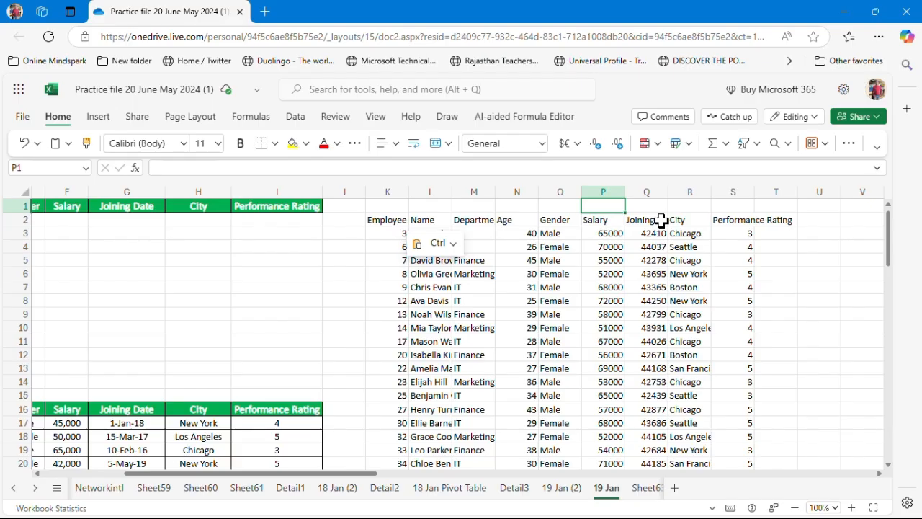
{"action": "key", "text": "Left"}
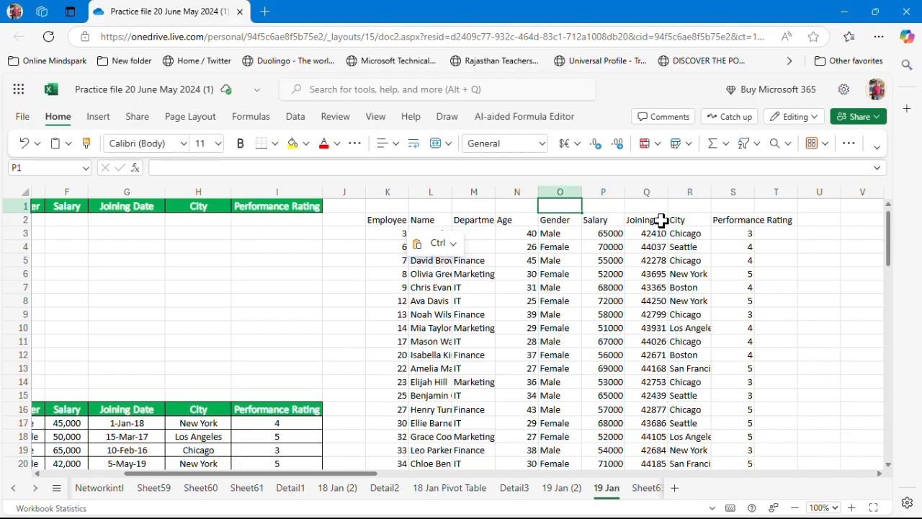
Remove the salary condition from the FILTER formula in A2, keeping only the array argument
{"action": "key", "text": "ctrl+Home"}
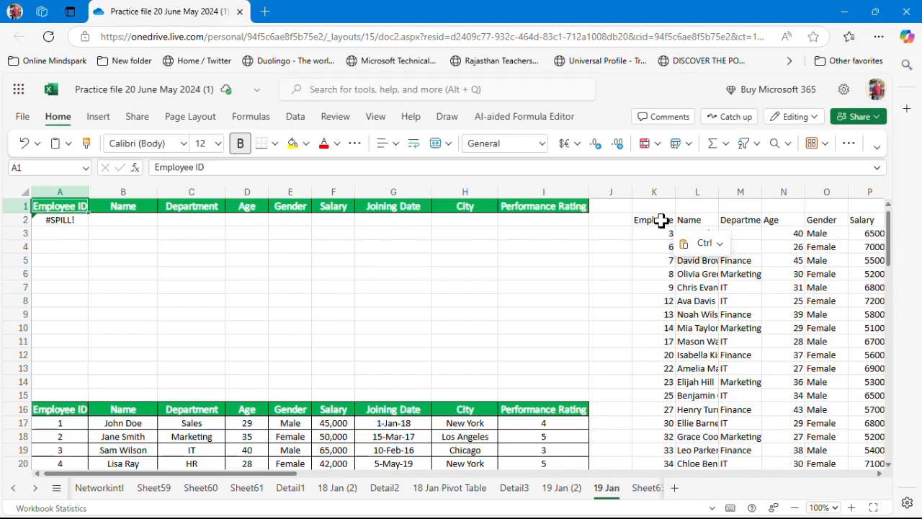
{"action": "key", "text": "Down"}
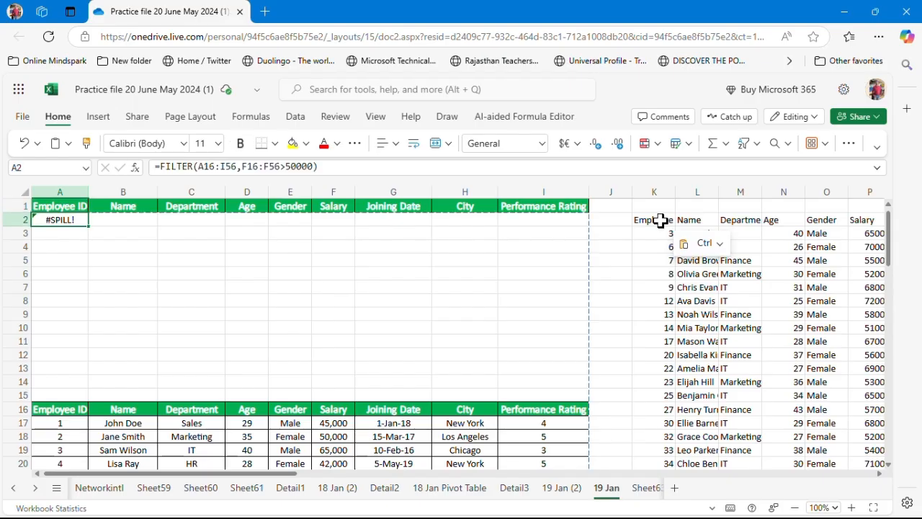
{"action": "left_click", "coordinate": [332, 167]}
{"action": "key", "text": "BackSpace"}
{"action": "key", "text": "BackSpace"}
{"action": "key", "text": "BackSpace"}
{"action": "key", "text": "BackSpace"}
{"action": "key", "text": "BackSpace"}
{"action": "key", "text": "BackSpace"}
{"action": "key", "text": "BackSpace"}
{"action": "key", "text": "BackSpace"}
{"action": "key", "text": "BackSpace"}
{"action": "key", "text": "BackSpace"}
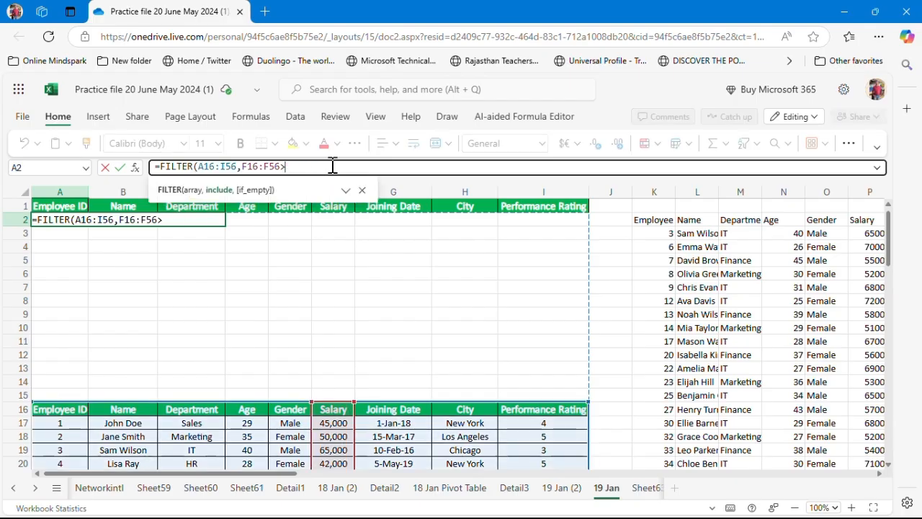
{"action": "key", "text": "BackSpace"}
{"action": "key", "text": "BackSpace"}
{"action": "key", "text": "BackSpace"}
{"action": "key", "text": "BackSpace"}
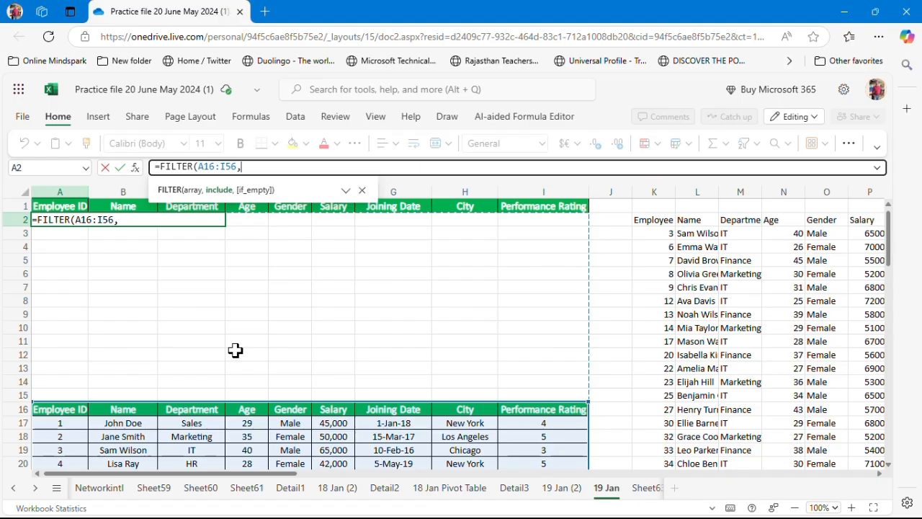
Open a bracketed include condition and reference the Department range C16:C56
{"action": "type", "text": "("}
{"action": "left_click", "coordinate": [186, 412]}
{"action": "key", "text": "shift+Down"}
{"action": "key", "text": "shift+Down"}
{"action": "key", "text": "shift+Down"}
{"action": "key", "text": "shift+Down"}
{"action": "key", "text": "shift+Down"}
{"action": "key", "text": "shift+Down"}
{"action": "key", "text": "shift+Down"}
{"action": "key", "text": "shift+Down"}
{"action": "key", "text": "shift+Down"}
{"action": "key", "text": "shift+Down"}
{"action": "key", "text": "shift+Down"}
{"action": "key", "text": "shift+Down"}
{"action": "key", "text": "shift+Down"}
{"action": "key", "text": "shift+Down"}
{"action": "key", "text": "shift+Down"}
{"action": "key", "text": "shift+Down"}
{"action": "key", "text": "shift+Down"}
{"action": "key", "text": "shift+Down"}
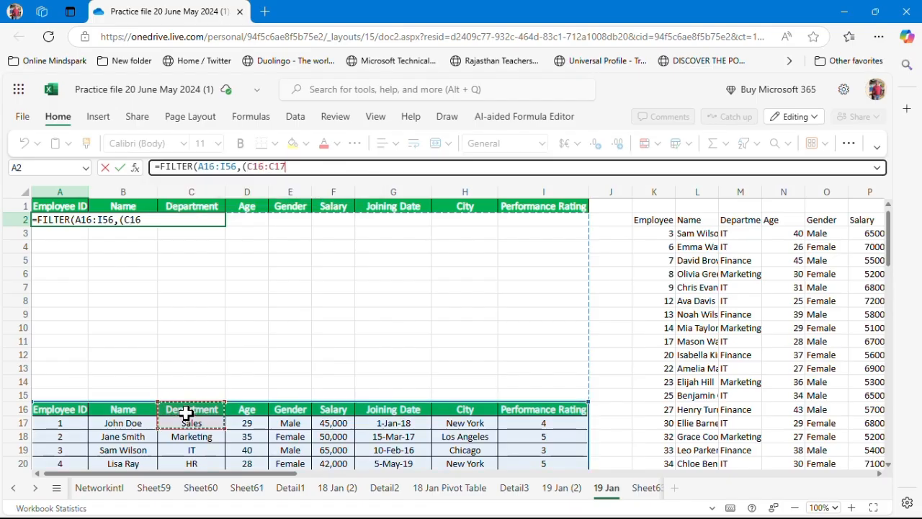
{"action": "key", "text": "shift+Down"}
{"action": "key", "text": "shift+Down"}
{"action": "key", "text": "shift+Down"}
{"action": "key", "text": "shift+Down"}
{"action": "key", "text": "shift+Down"}
{"action": "key", "text": "shift+Down"}
{"action": "key", "text": "shift+Down"}
{"action": "key", "text": "shift+Down"}
{"action": "key", "text": "shift+Down"}
{"action": "key", "text": "shift+Down"}
{"action": "key", "text": "shift+Down"}
{"action": "key", "text": "shift+Down"}
{"action": "key", "text": "shift+Down"}
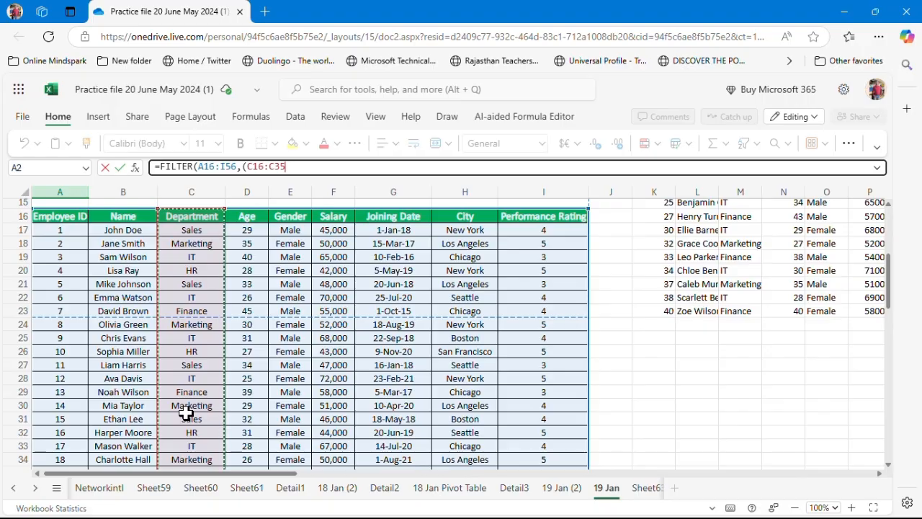
{"action": "key", "text": "shift+Down"}
{"action": "key", "text": "shift+Down"}
{"action": "key", "text": "shift+Down"}
{"action": "key", "text": "shift+Down"}
{"action": "key", "text": "shift+Down"}
{"action": "key", "text": "shift+Down"}
{"action": "key", "text": "shift+Down"}
{"action": "key", "text": "shift+Down"}
{"action": "key", "text": "shift+Down"}
{"action": "key", "text": "shift+Down"}
{"action": "key", "text": "shift+Down"}
{"action": "key", "text": "shift+Down"}
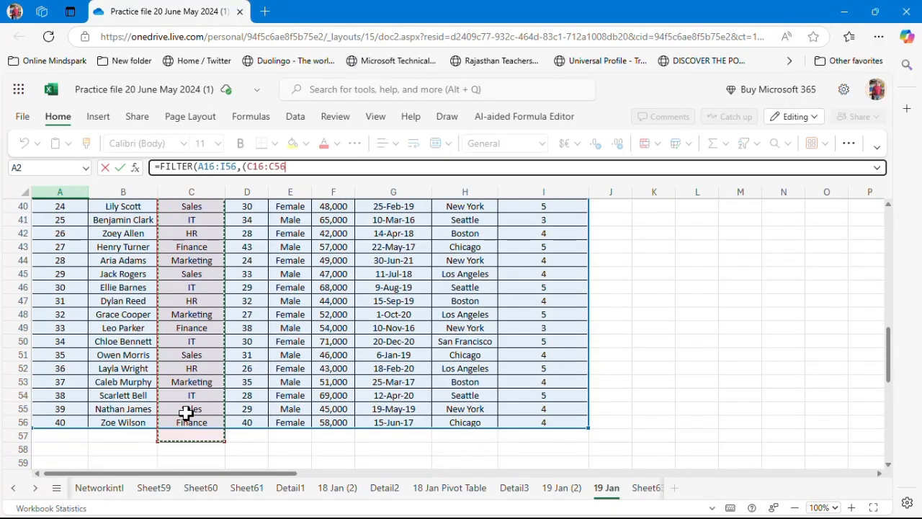
{"action": "key", "text": "BackSpace"}
{"action": "key", "text": "BackSpace"}
{"action": "key", "text": "BackSpace"}
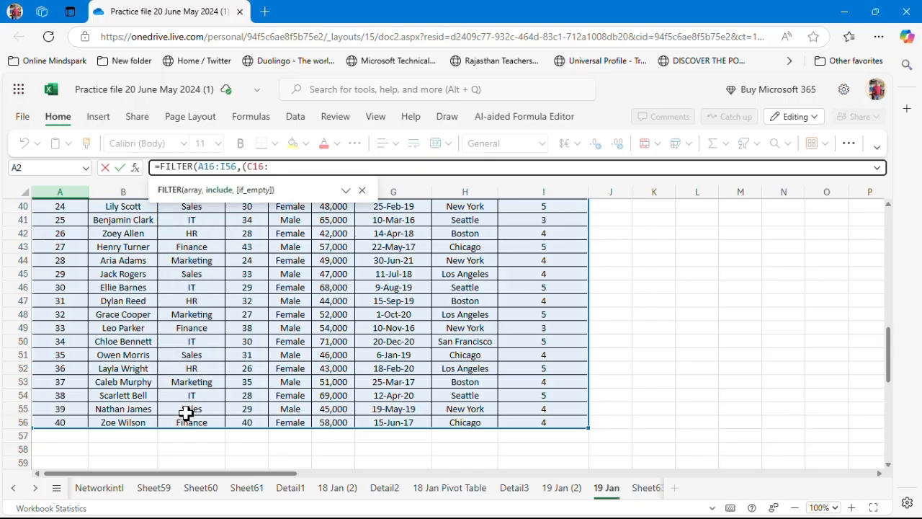
{"action": "key", "text": "BackSpace"}
{"action": "key", "text": "BackSpace"}
{"action": "key", "text": "BackSpace"}
{"action": "key", "text": "BackSpace"}
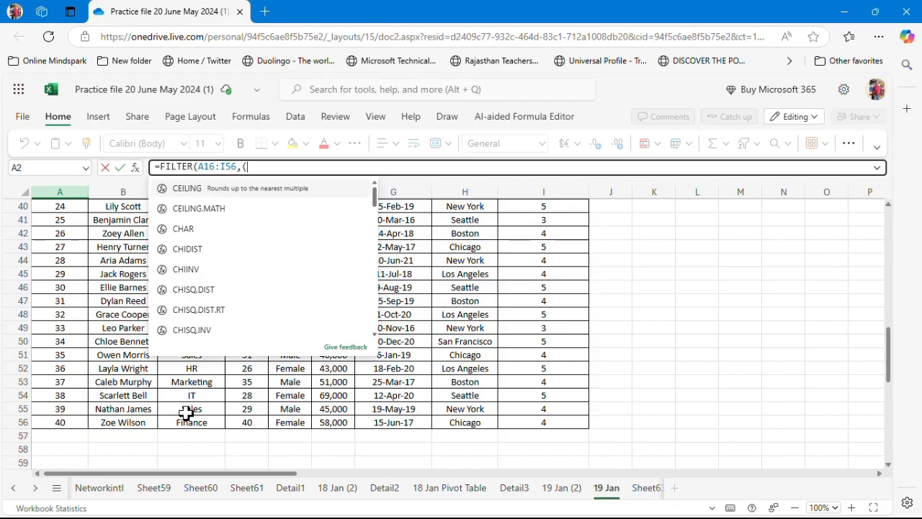
{"action": "left_click", "coordinate": [178, 356]}
{"action": "key", "text": "Up"}
{"action": "key", "text": "Up"}
{"action": "key", "text": "Up"}
{"action": "key", "text": "Up"}
{"action": "key", "text": "Up"}
{"action": "key", "text": "Up"}
{"action": "key", "text": "Up"}
{"action": "key", "text": "Up"}
{"action": "key", "text": "Up"}
{"action": "key", "text": "Up"}
{"action": "key", "text": "Up"}
{"action": "key", "text": "Up"}
{"action": "key", "text": "Up"}
{"action": "key", "text": "Up"}
{"action": "key", "text": "Up"}
{"action": "key", "text": "Up"}
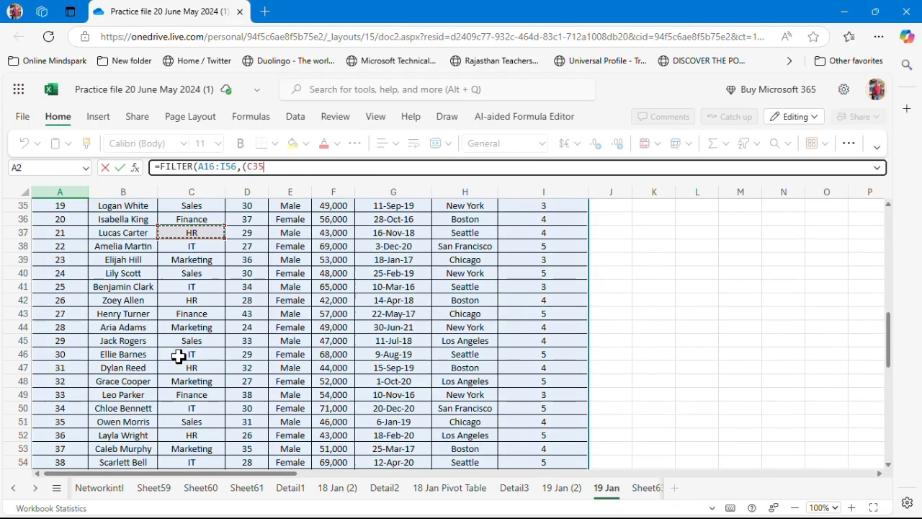
{"action": "key", "text": "Up"}
{"action": "key", "text": "Up"}
{"action": "key", "text": "Up"}
{"action": "key", "text": "Up"}
{"action": "key", "text": "Up"}
{"action": "key", "text": "Up"}
{"action": "key", "text": "Up"}
{"action": "key", "text": "Up"}
{"action": "key", "text": "Up"}
{"action": "key", "text": "Up"}
{"action": "key", "text": "Up"}
{"action": "key", "text": "Up"}
{"action": "key", "text": "Up"}
{"action": "key", "text": "Up"}
{"action": "key", "text": "Up"}
{"action": "key", "text": "Up"}
{"action": "key", "text": "Up"}
{"action": "key", "text": "Up"}
{"action": "key", "text": "Up"}
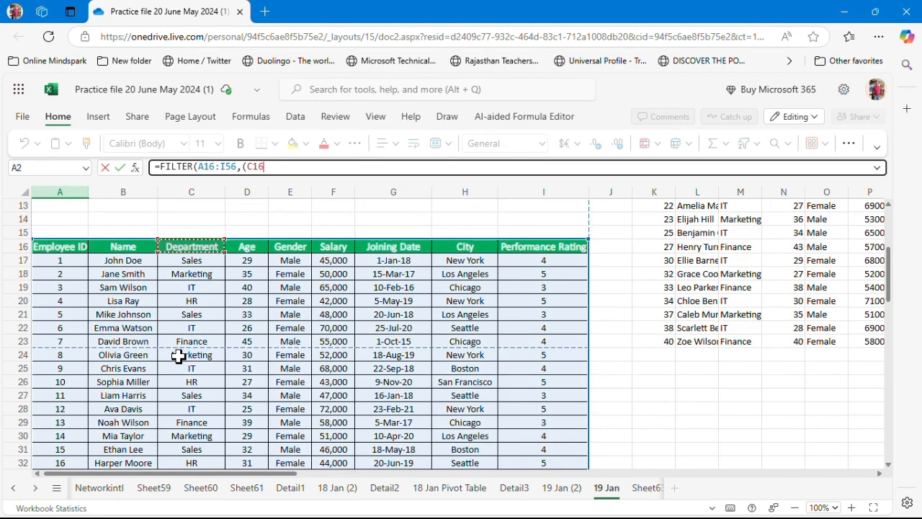
{"action": "key", "text": "shift+Down"}
{"action": "key", "text": "shift+Down"}
{"action": "key", "text": "shift+Down"}
{"action": "key", "text": "shift+Down"}
{"action": "key", "text": "shift+Down"}
{"action": "key", "text": "shift+Down"}
{"action": "key", "text": "shift+Down"}
{"action": "key", "text": "shift+Down"}
{"action": "key", "text": "shift+Down"}
{"action": "key", "text": "shift+Down"}
{"action": "key", "text": "shift+Down"}
{"action": "key", "text": "shift+Down"}
{"action": "key", "text": "shift+Down"}
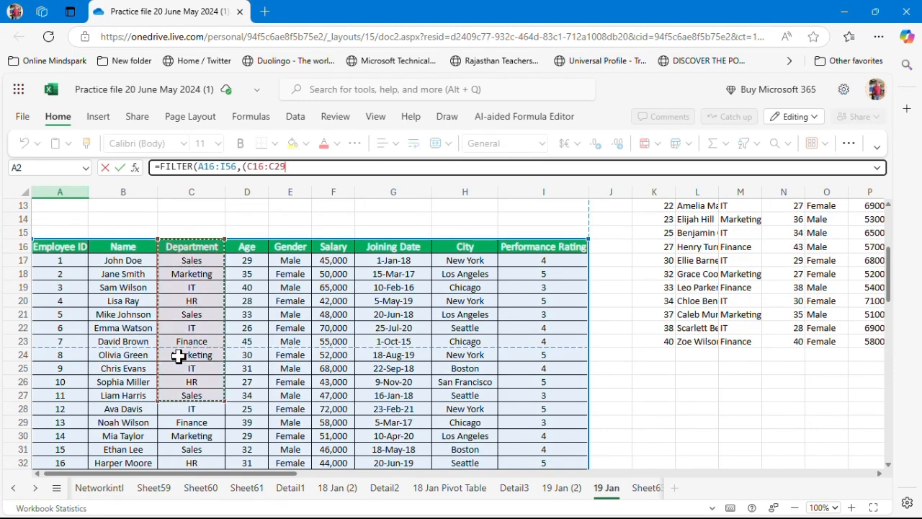
{"action": "key", "text": "shift+Down"}
{"action": "key", "text": "shift+Down"}
{"action": "key", "text": "shift+Down"}
{"action": "key", "text": "shift+Down"}
{"action": "key", "text": "shift+Down"}
{"action": "key", "text": "shift+Down"}
{"action": "key", "text": "shift+Down"}
{"action": "key", "text": "shift+Down"}
{"action": "key", "text": "shift+Down"}
{"action": "key", "text": "shift+Down"}
{"action": "key", "text": "shift+Down"}
{"action": "key", "text": "shift+Down"}
{"action": "key", "text": "shift+Down"}
{"action": "key", "text": "shift+Down"}
{"action": "key", "text": "shift+Down"}
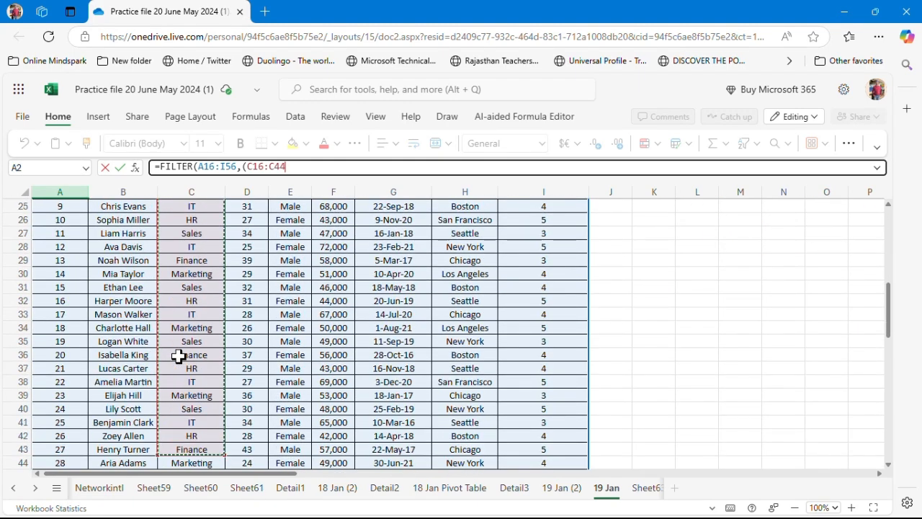
{"action": "key", "text": "shift+Down"}
{"action": "key", "text": "shift+Down"}
{"action": "key", "text": "shift+Down"}
{"action": "key", "text": "shift+Down"}
{"action": "key", "text": "shift+Down"}
{"action": "key", "text": "shift+Down"}
{"action": "key", "text": "shift+Down"}
{"action": "key", "text": "shift+Down"}
{"action": "key", "text": "shift+Down"}
{"action": "key", "text": "shift+Down"}
{"action": "key", "text": "shift+Down"}
{"action": "key", "text": "shift+Down"}
{"action": "key", "text": "shift+Down"}
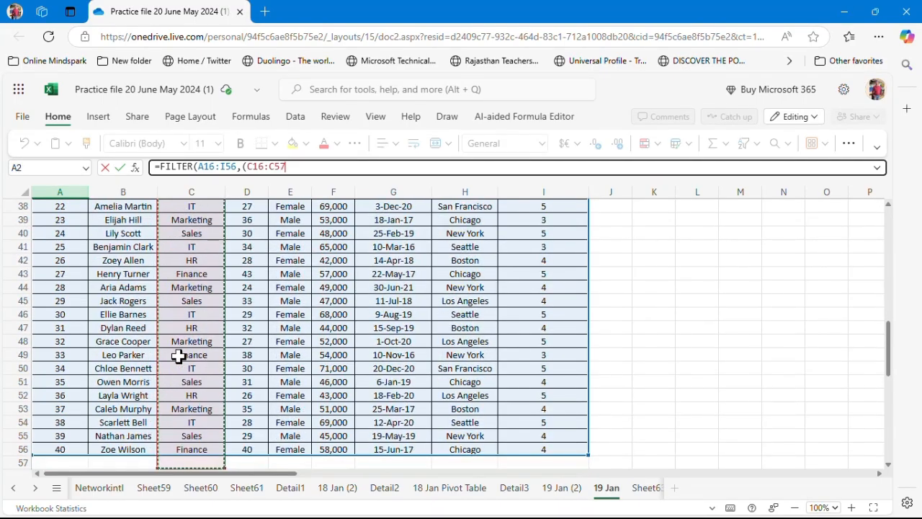
{"action": "key", "text": "shift+Up"}
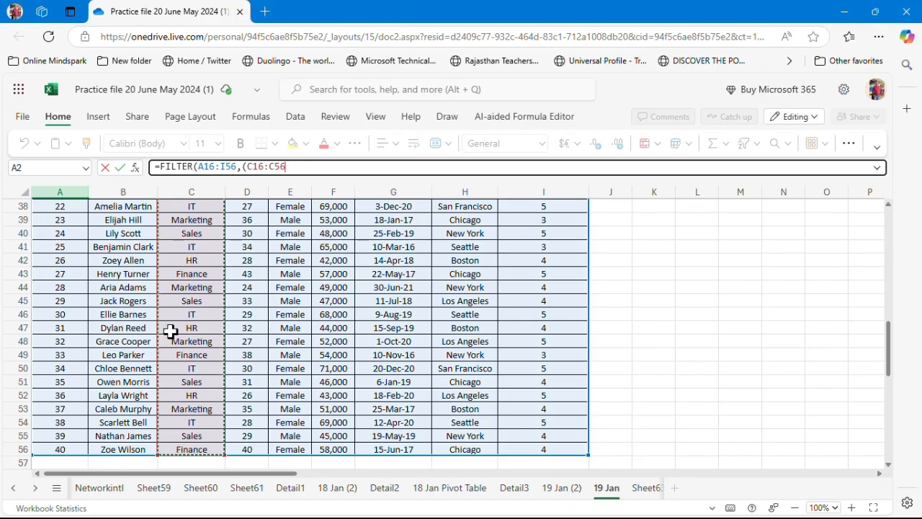
Complete the condition C16:C56="Marketing" and add a multiplication operator after the closing bracket
{"action": "type", "text": "=\""}
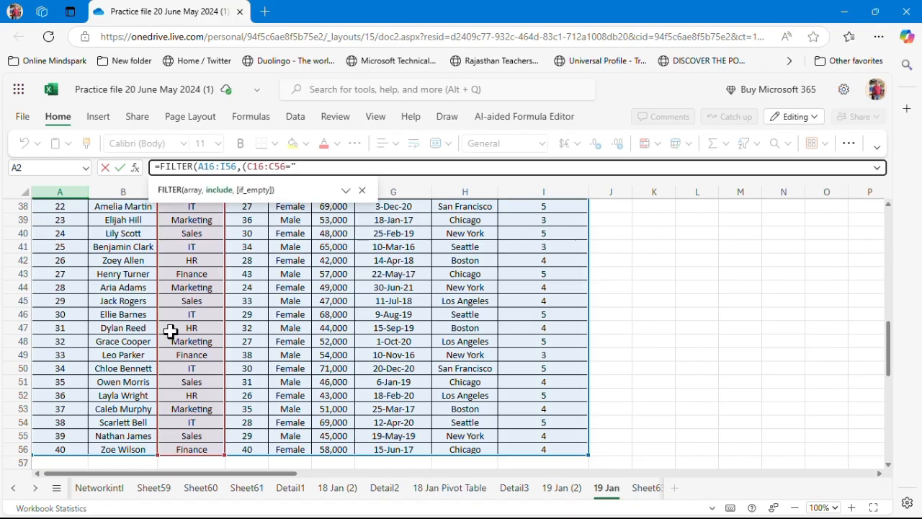
{"action": "type", "text": "Marktei"}
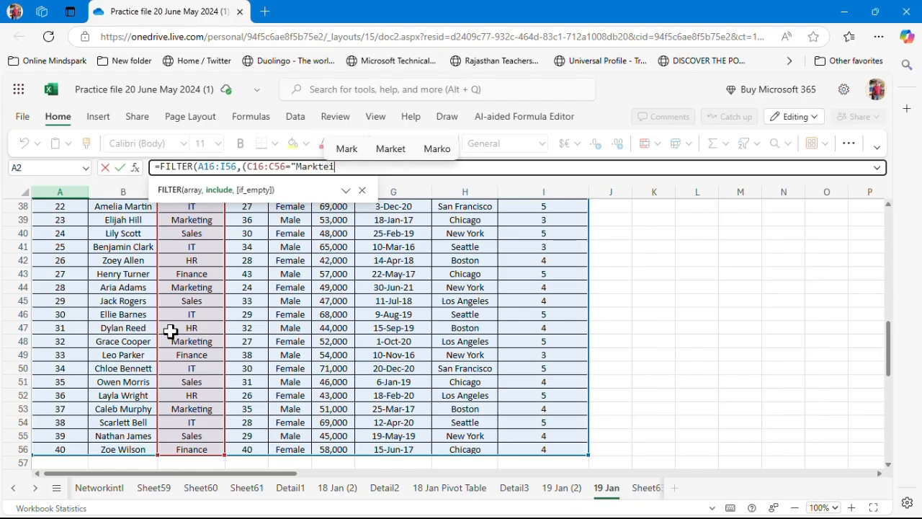
{"action": "type", "text": "ng"}
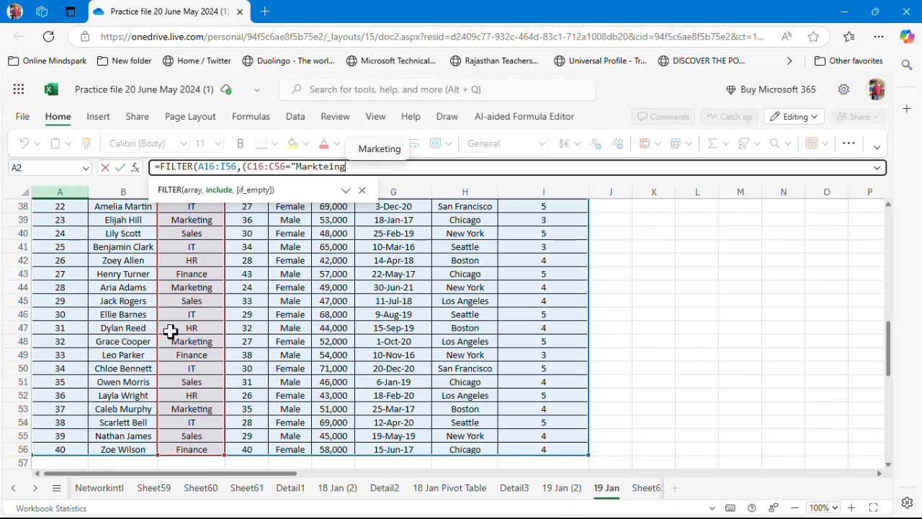
{"action": "left_click", "coordinate": [388, 148]}
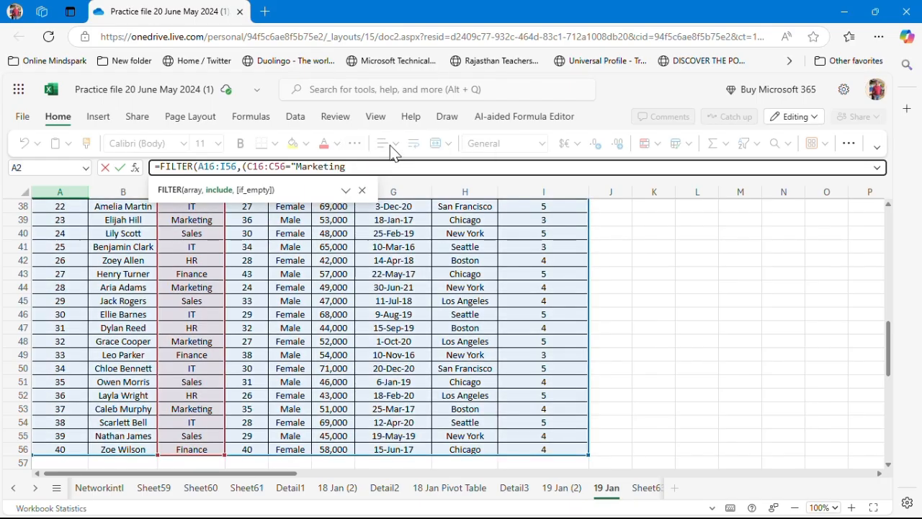
{"action": "type", "text": "\"),"}
{"action": "key", "text": "BackSpace"}
{"action": "type", "text": "*"}
Reference the Gender range E16:E56 after the multiplication operator in the A2 formula
{"action": "left_click", "coordinate": [363, 192]}
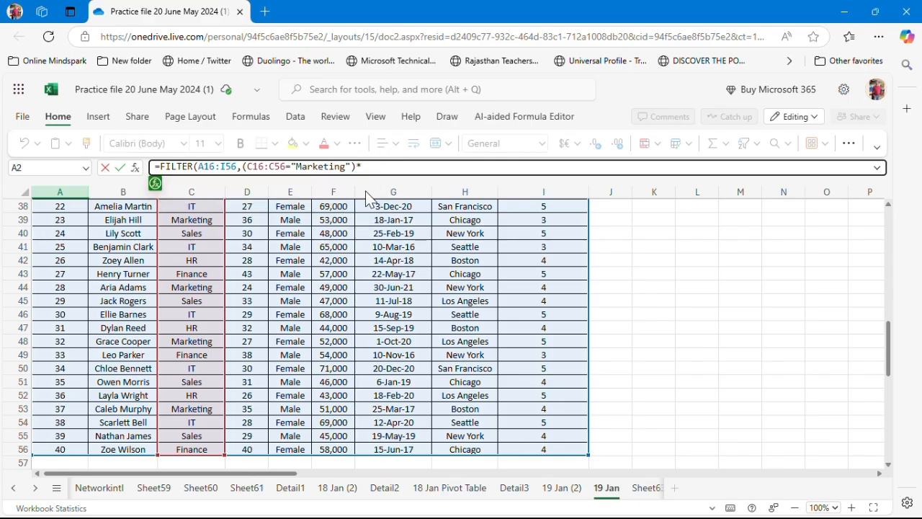
{"action": "left_click", "coordinate": [297, 255]}
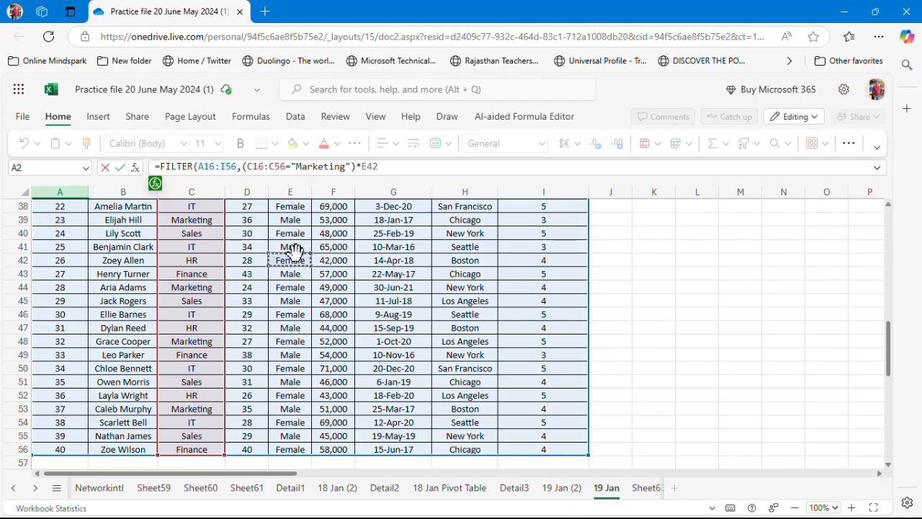
{"action": "key", "text": "Up"}
{"action": "key", "text": "Up"}
{"action": "key", "text": "Up"}
{"action": "key", "text": "Up"}
{"action": "key", "text": "Up"}
{"action": "key", "text": "Up"}
{"action": "key", "text": "Up"}
{"action": "key", "text": "Up"}
{"action": "key", "text": "Up"}
{"action": "key", "text": "Up"}
{"action": "key", "text": "Up"}
{"action": "key", "text": "Up"}
{"action": "key", "text": "Up"}
{"action": "key", "text": "Up"}
{"action": "key", "text": "Up"}
{"action": "key", "text": "Up"}
{"action": "key", "text": "Up"}
{"action": "key", "text": "Up"}
{"action": "key", "text": "Up"}
{"action": "key", "text": "Up"}
{"action": "key", "text": "Up"}
{"action": "key", "text": "Up"}
{"action": "key", "text": "Up"}
{"action": "key", "text": "Up"}
{"action": "key", "text": "Up"}
{"action": "key", "text": "Up"}
{"action": "key", "text": "Up"}
{"action": "key", "text": "Up"}
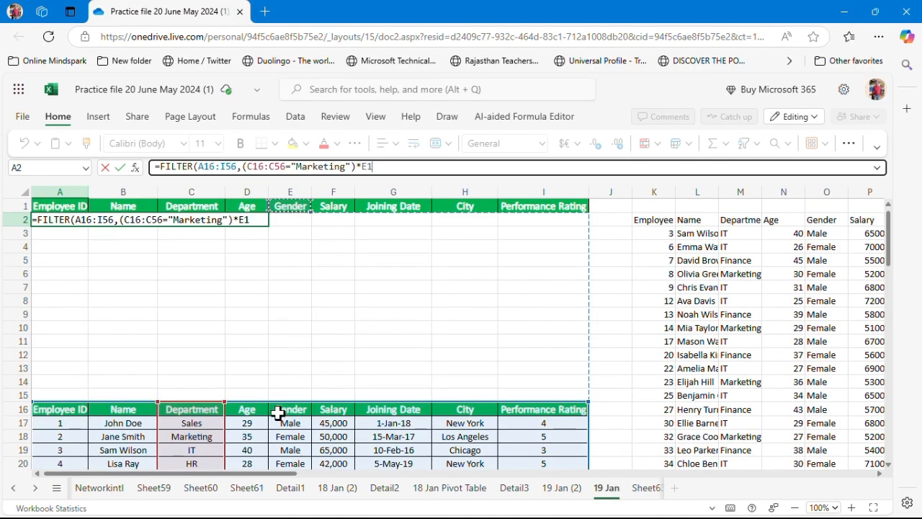
{"action": "left_click", "coordinate": [283, 412]}
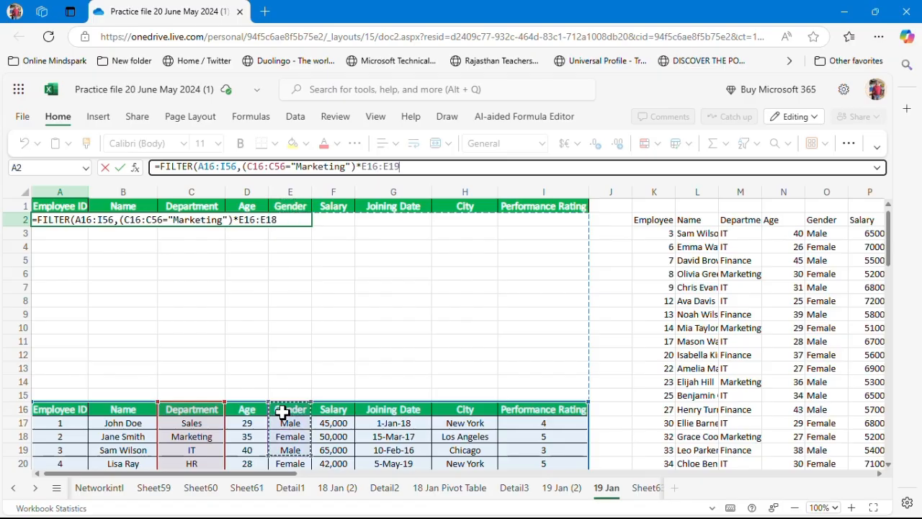
{"action": "key", "text": "shift+Down"}
{"action": "key", "text": "shift+Down"}
{"action": "key", "text": "shift+Down"}
{"action": "key", "text": "shift+Down"}
{"action": "key", "text": "shift+Down"}
{"action": "key", "text": "shift+Down"}
{"action": "key", "text": "shift+Down"}
{"action": "key", "text": "shift+Down"}
{"action": "key", "text": "shift+Down"}
{"action": "key", "text": "shift+Down"}
{"action": "key", "text": "shift+Down"}
{"action": "key", "text": "shift+Down"}
{"action": "key", "text": "shift+Down"}
{"action": "key", "text": "shift+Down"}
{"action": "key", "text": "shift+Down"}
{"action": "key", "text": "shift+Down"}
{"action": "key", "text": "shift+Down"}
{"action": "key", "text": "shift+Down"}
{"action": "key", "text": "shift+Down"}
{"action": "key", "text": "shift+Down"}
{"action": "key", "text": "shift+Down"}
{"action": "key", "text": "shift+Down"}
{"action": "key", "text": "shift+Down"}
{"action": "key", "text": "shift+Down"}
{"action": "key", "text": "shift+Down"}
{"action": "key", "text": "shift+Down"}
{"action": "key", "text": "shift+Down"}
{"action": "key", "text": "shift+Down"}
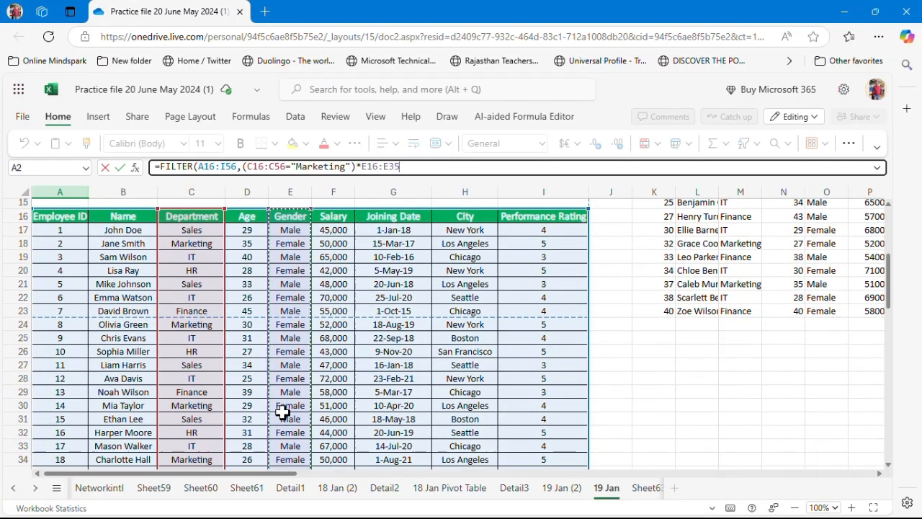
{"action": "key", "text": "shift+Down"}
{"action": "key", "text": "shift+Down"}
{"action": "key", "text": "shift+Down"}
{"action": "key", "text": "shift+Down"}
{"action": "key", "text": "shift+Down"}
{"action": "key", "text": "shift+Down"}
{"action": "key", "text": "shift+Down"}
{"action": "key", "text": "shift+Down"}
{"action": "key", "text": "shift+Down"}
{"action": "key", "text": "shift+Down"}
{"action": "key", "text": "shift+Down"}
{"action": "key", "text": "shift+Down"}
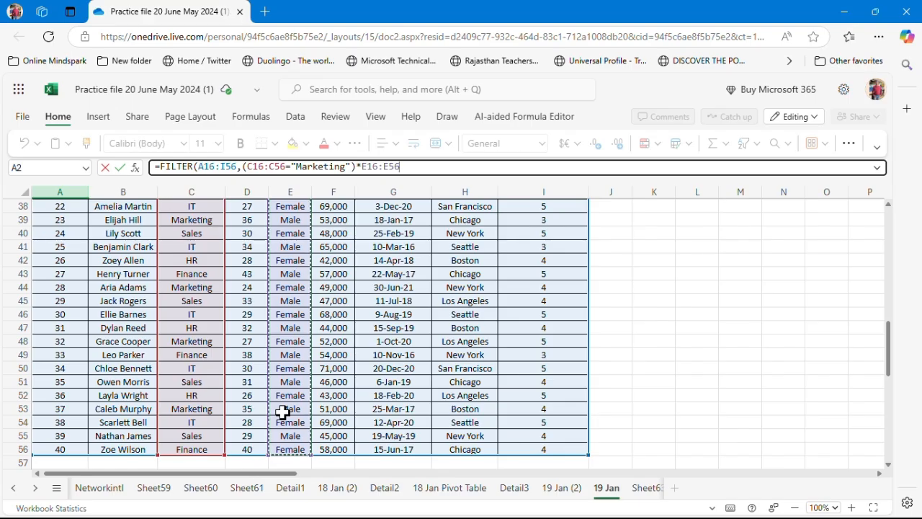
Complete the condition E16:E56="Female", close the FILTER function and enter the formula
{"action": "type", "text": "=\"Female"}
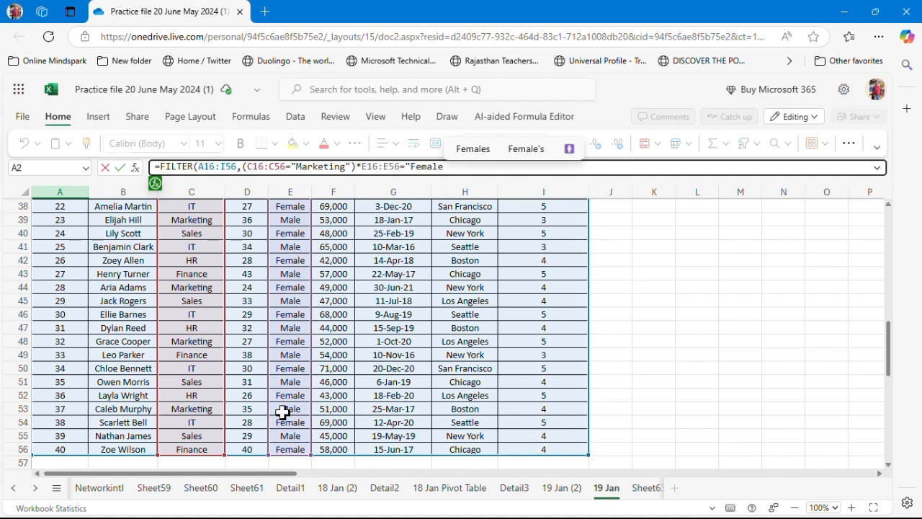
{"action": "type", "text": "\""}
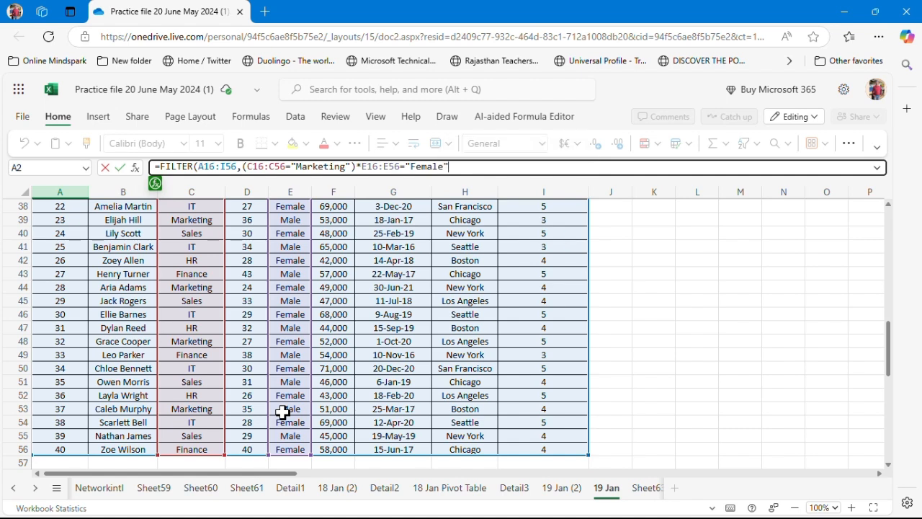
{"action": "type", "text": ")"}
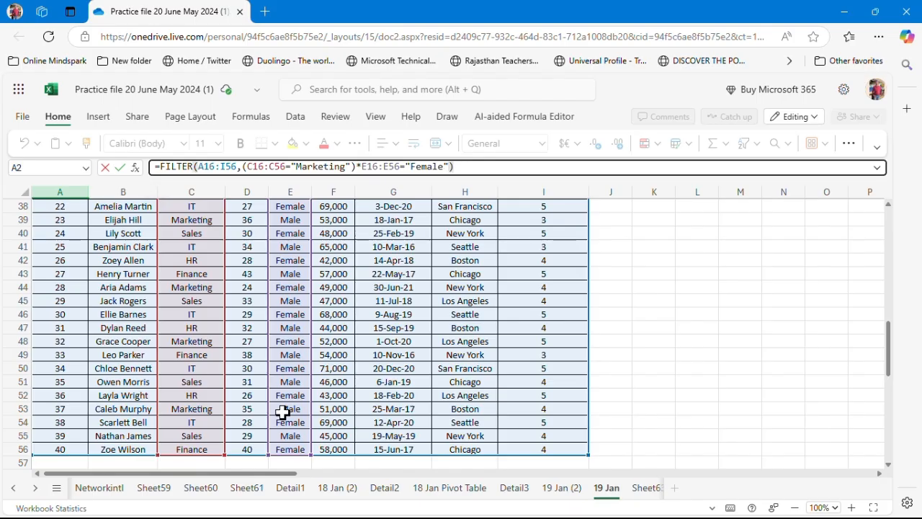
{"action": "key", "text": "Return"}
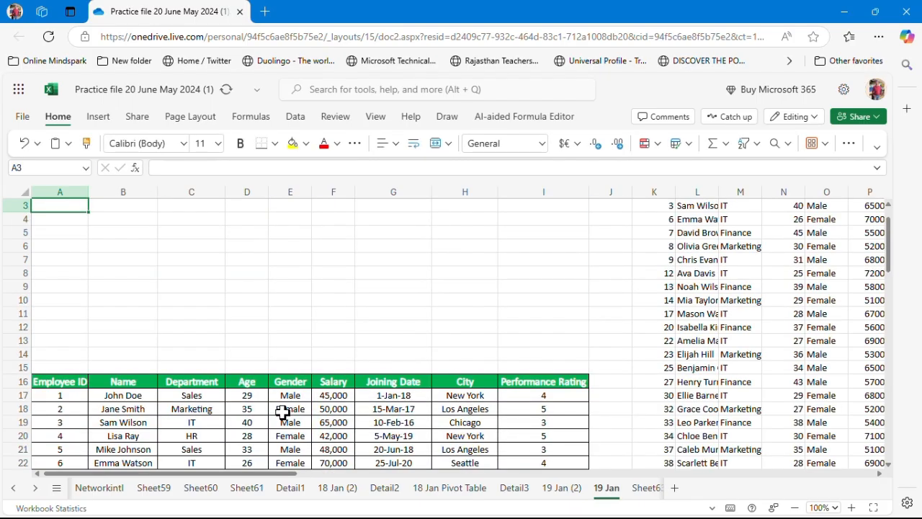
Wrap the gender condition in its own opening bracket in A2 and re-enter the formula
{"action": "key", "text": "Up"}
{"action": "key", "text": "Up"}
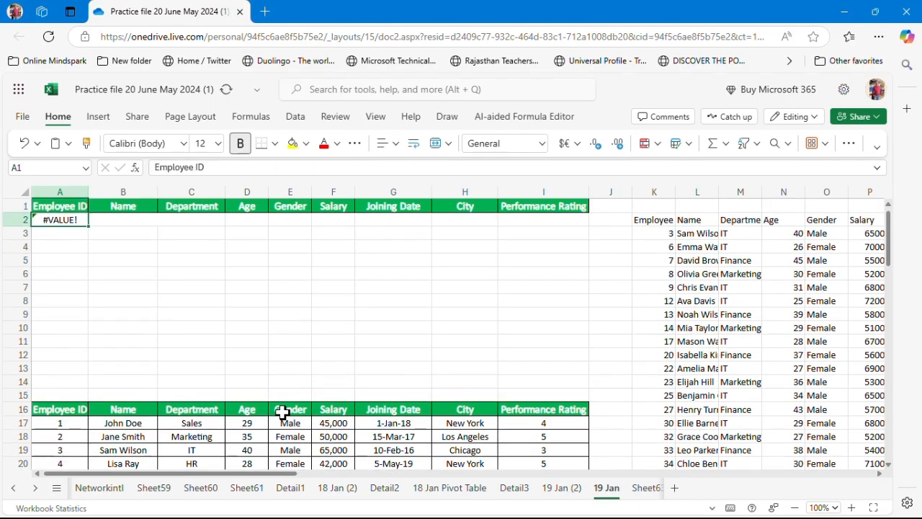
{"action": "key", "text": "Down"}
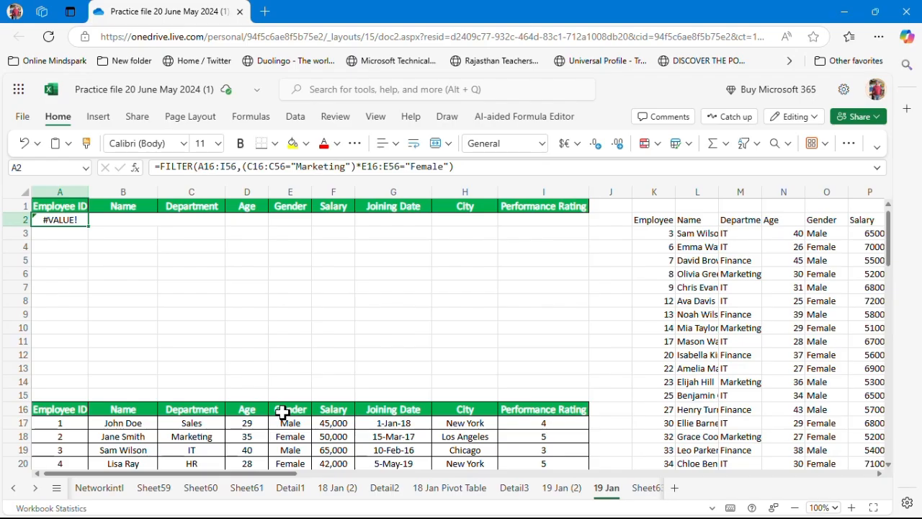
{"action": "left_click", "coordinate": [365, 166]}
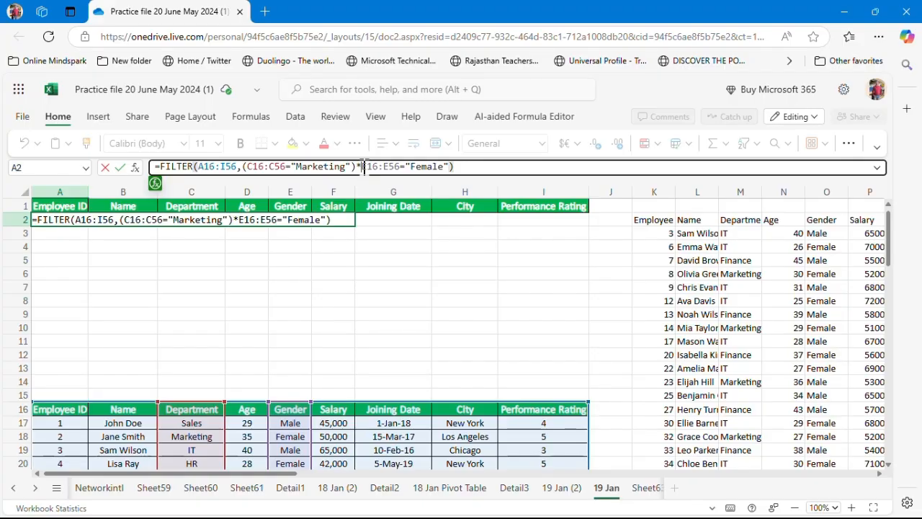
{"action": "type", "text": "("}
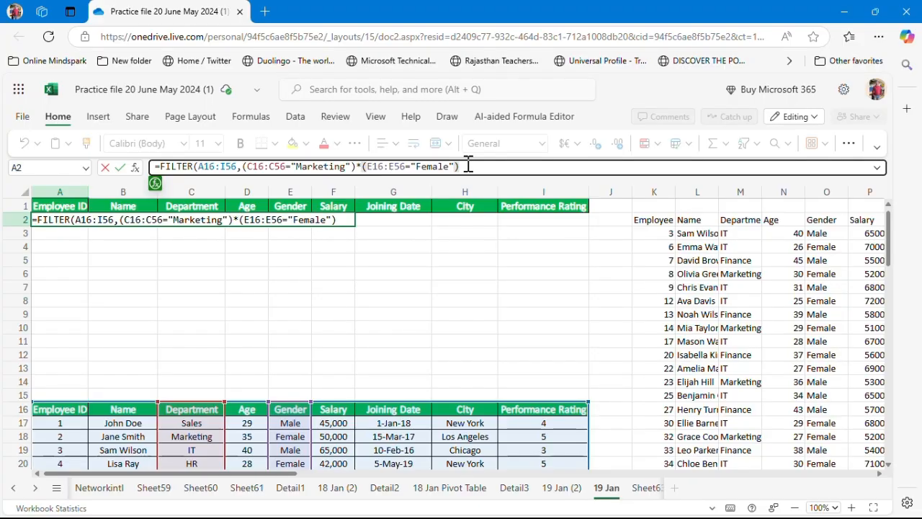
{"action": "key", "text": "Return"}
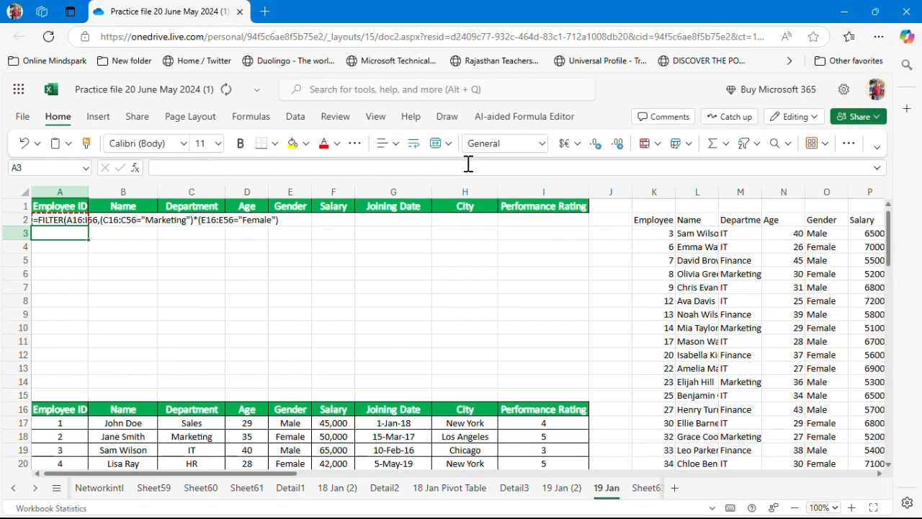
Add "No matching data" as the if_empty argument to the A2 FILTER formula and enter it
{"action": "key", "text": "Up"}
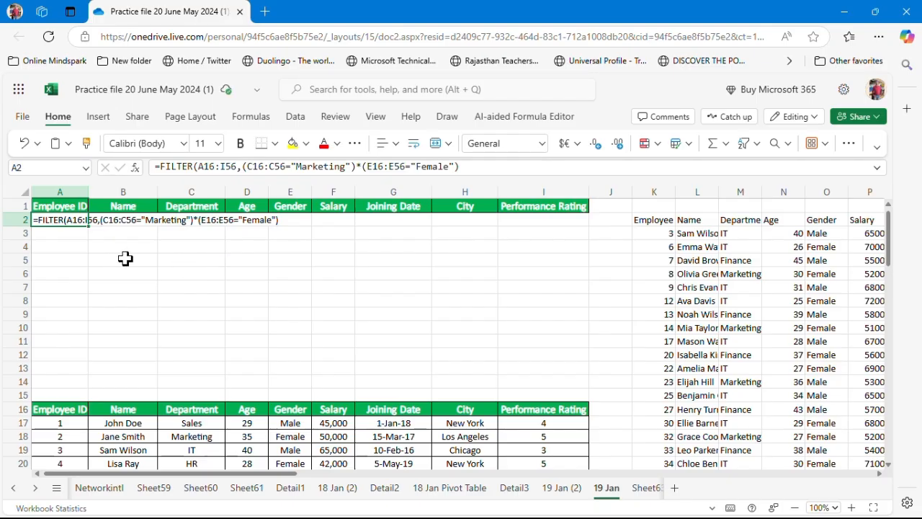
{"action": "key", "text": "ctrl+c"}
{"action": "left_click", "coordinate": [79, 262]}
{"action": "key", "text": "Up"}
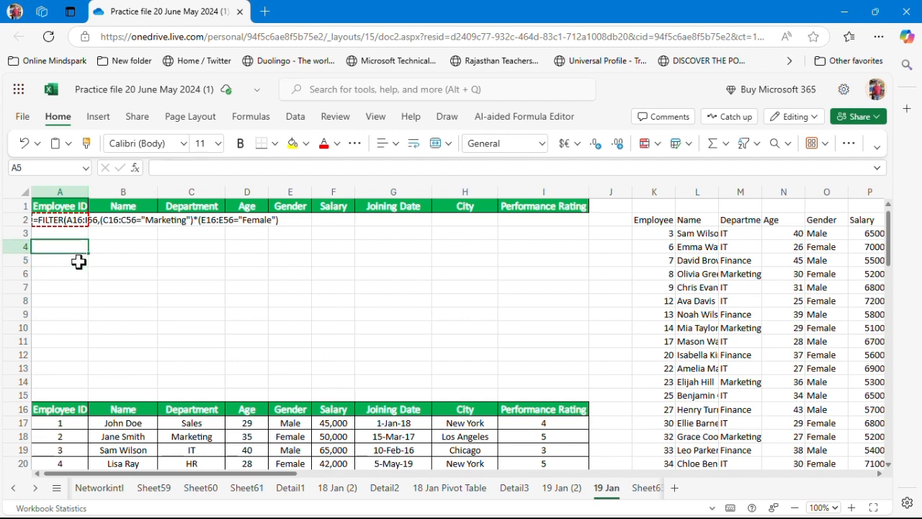
{"action": "key", "text": "Up"}
{"action": "key", "text": "Up"}
{"action": "key", "text": "Up"}
{"action": "key", "text": "Down"}
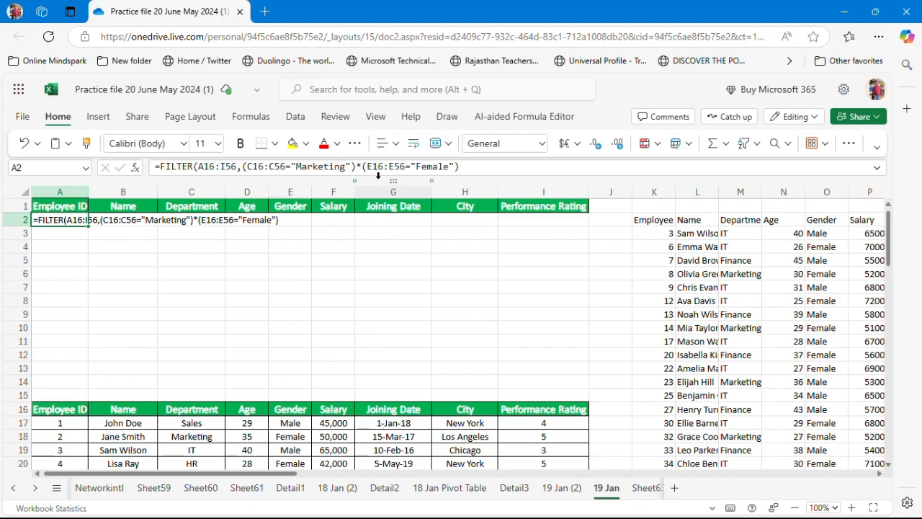
{"action": "left_click", "coordinate": [468, 169]}
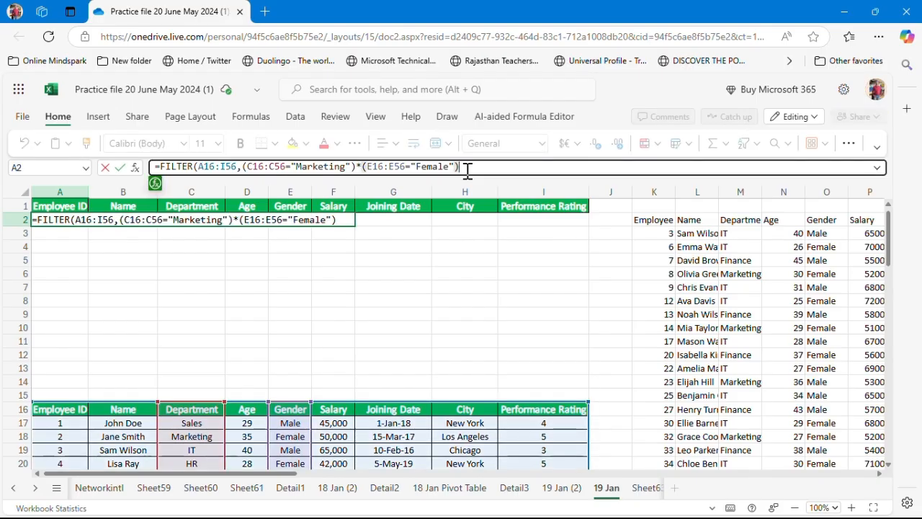
{"action": "type", "text": ",\"No match"}
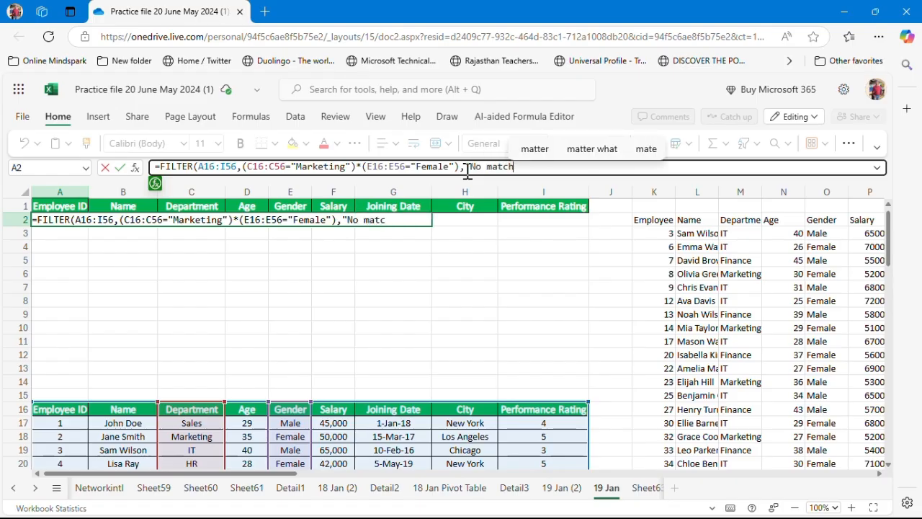
{"action": "type", "text": "ing data"}
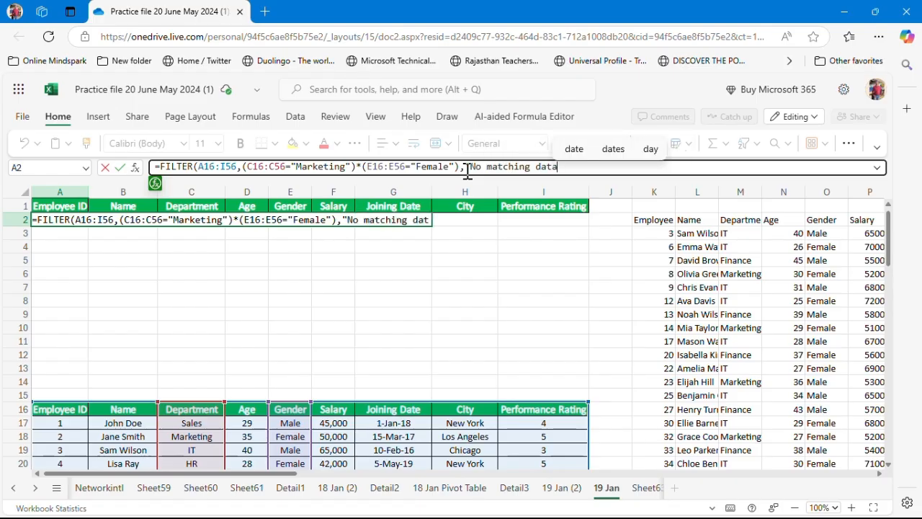
{"action": "type", "text": "\")"}
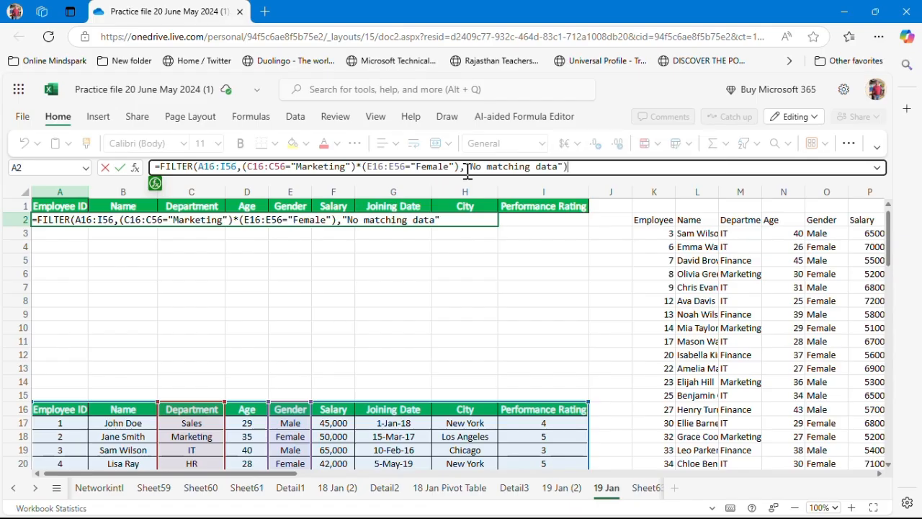
{"action": "key", "text": "Return"}
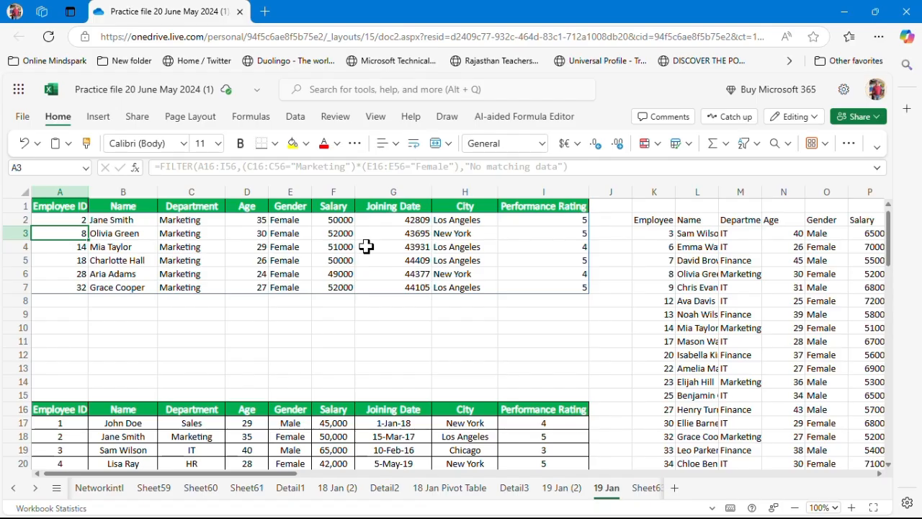
Delete the include and if_empty arguments from the A2 formula, keeping only the array A16:I56
{"action": "key", "text": "Up"}
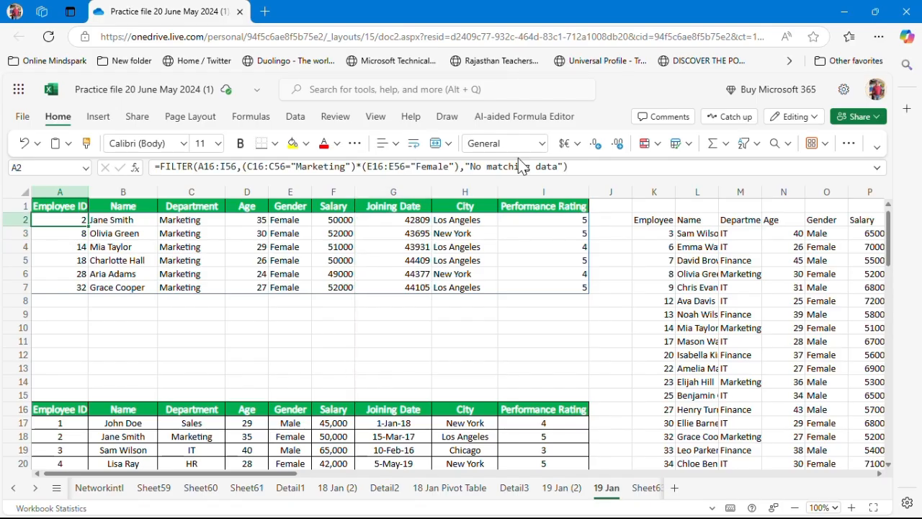
{"action": "left_click", "coordinate": [569, 167]}
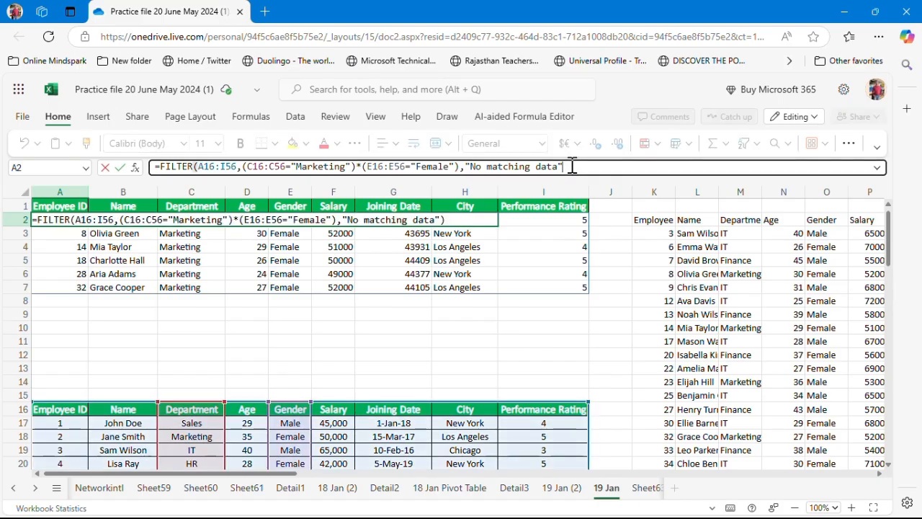
{"action": "key", "text": "BackSpace"}
{"action": "key", "text": "BackSpace"}
{"action": "key", "text": "BackSpace"}
{"action": "key", "text": "BackSpace"}
{"action": "key", "text": "BackSpace"}
{"action": "key", "text": "BackSpace"}
{"action": "key", "text": "BackSpace"}
{"action": "key", "text": "BackSpace"}
{"action": "key", "text": "BackSpace"}
{"action": "key", "text": "BackSpace"}
{"action": "key", "text": "BackSpace"}
{"action": "key", "text": "BackSpace"}
{"action": "key", "text": "BackSpace"}
{"action": "key", "text": "BackSpace"}
{"action": "key", "text": "BackSpace"}
{"action": "key", "text": "BackSpace"}
{"action": "key", "text": "BackSpace"}
{"action": "key", "text": "BackSpace"}
{"action": "key", "text": "BackSpace"}
{"action": "key", "text": "BackSpace"}
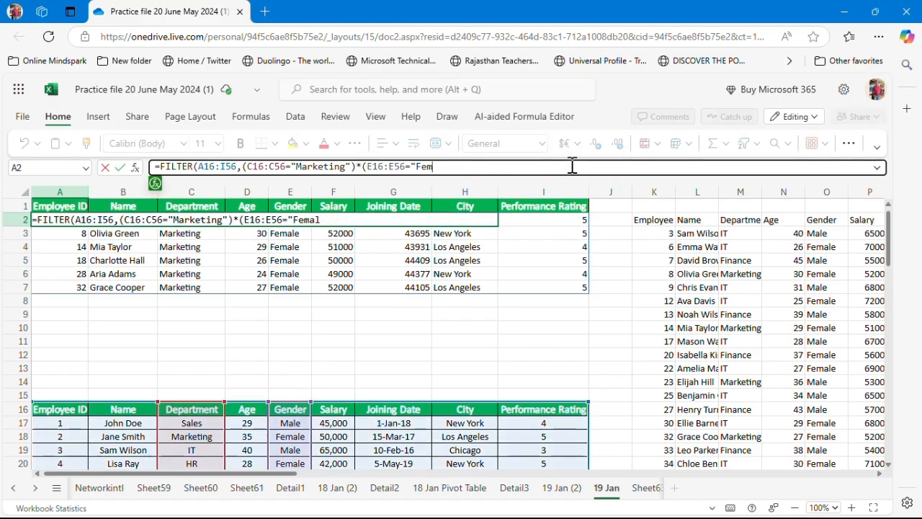
{"action": "key", "text": "BackSpace"}
{"action": "key", "text": "BackSpace"}
{"action": "key", "text": "BackSpace"}
{"action": "key", "text": "BackSpace"}
{"action": "key", "text": "BackSpace"}
{"action": "key", "text": "BackSpace"}
{"action": "key", "text": "BackSpace"}
{"action": "key", "text": "BackSpace"}
{"action": "key", "text": "BackSpace"}
{"action": "key", "text": "BackSpace"}
{"action": "key", "text": "BackSpace"}
{"action": "key", "text": "BackSpace"}
{"action": "key", "text": "BackSpace"}
{"action": "key", "text": "BackSpace"}
{"action": "key", "text": "BackSpace"}
{"action": "key", "text": "BackSpace"}
{"action": "key", "text": "BackSpace"}
{"action": "key", "text": "BackSpace"}
{"action": "key", "text": "BackSpace"}
{"action": "key", "text": "BackSpace"}
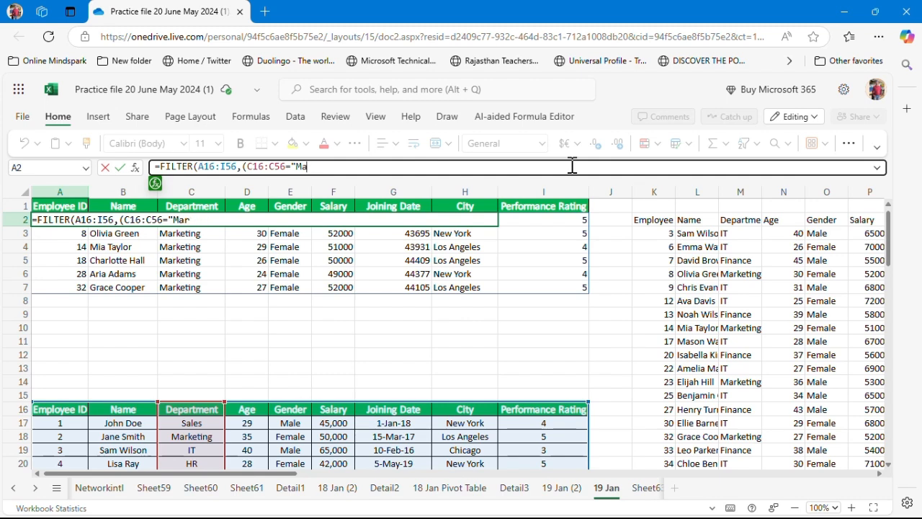
{"action": "key", "text": "BackSpace"}
{"action": "key", "text": "BackSpace"}
{"action": "key", "text": "BackSpace"}
{"action": "key", "text": "BackSpace"}
{"action": "key", "text": "BackSpace"}
{"action": "key", "text": "BackSpace"}
{"action": "key", "text": "BackSpace"}
{"action": "key", "text": "BackSpace"}
{"action": "key", "text": "BackSpace"}
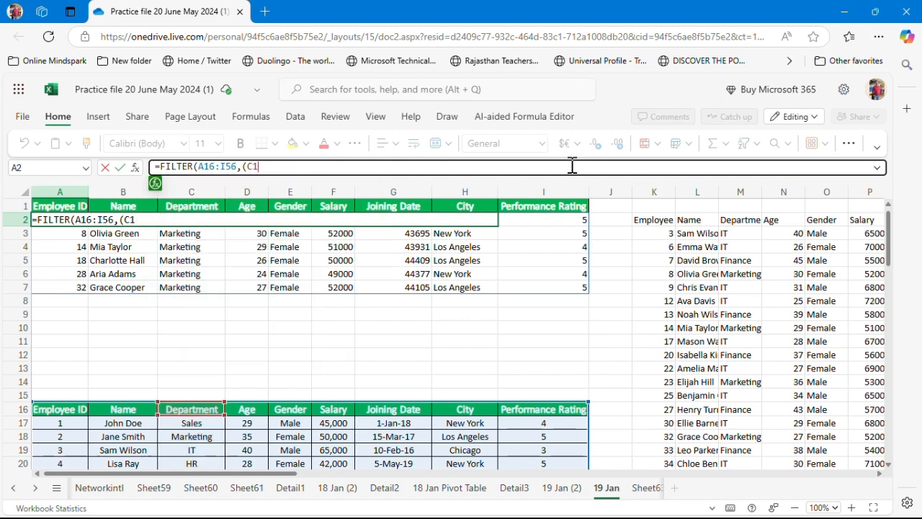
{"action": "key", "text": "BackSpace"}
{"action": "key", "text": "BackSpace"}
{"action": "key", "text": "BackSpace"}
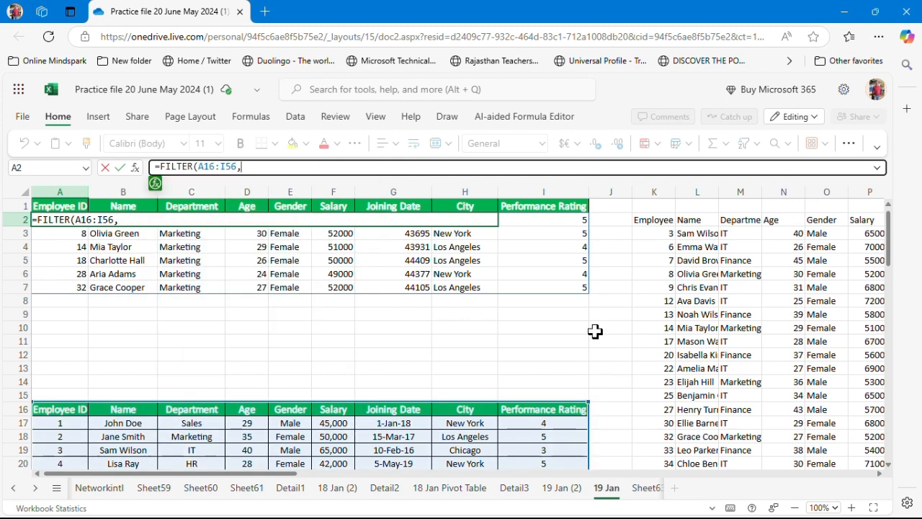
Reference the Joining Date range G16:G56 as the include argument and compare it as greater than a DATE function
{"action": "left_click", "coordinate": [378, 411]}
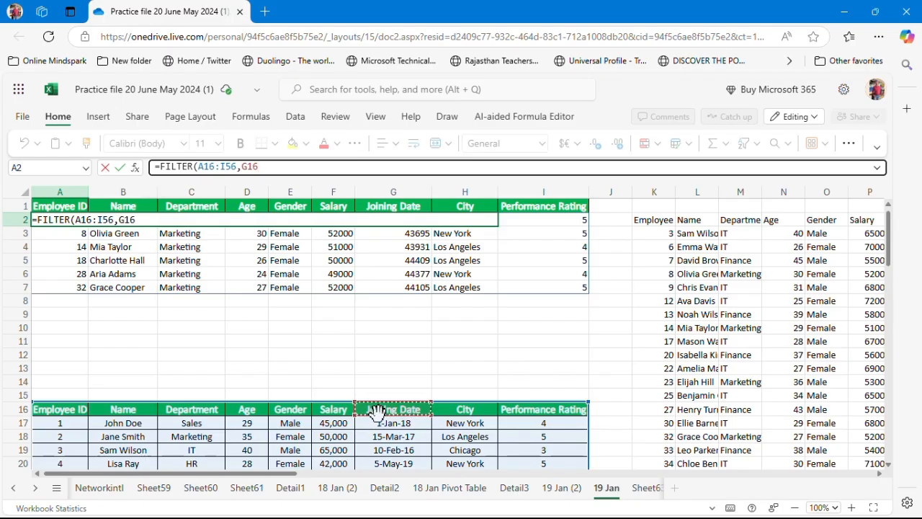
{"action": "left_click_drag", "start_coordinate": [377, 411], "coordinate": [379, 414]}
{"action": "scroll", "coordinate": [377, 410], "scroll_direction": "down", "scroll_amount": 5}
{"action": "scroll", "coordinate": [379, 414], "scroll_direction": "down", "scroll_amount": 5}
{"action": "scroll", "coordinate": [379, 414], "scroll_direction": "down", "scroll_amount": 4}
{"action": "scroll", "coordinate": [378, 415], "scroll_direction": "down", "scroll_amount": 1}
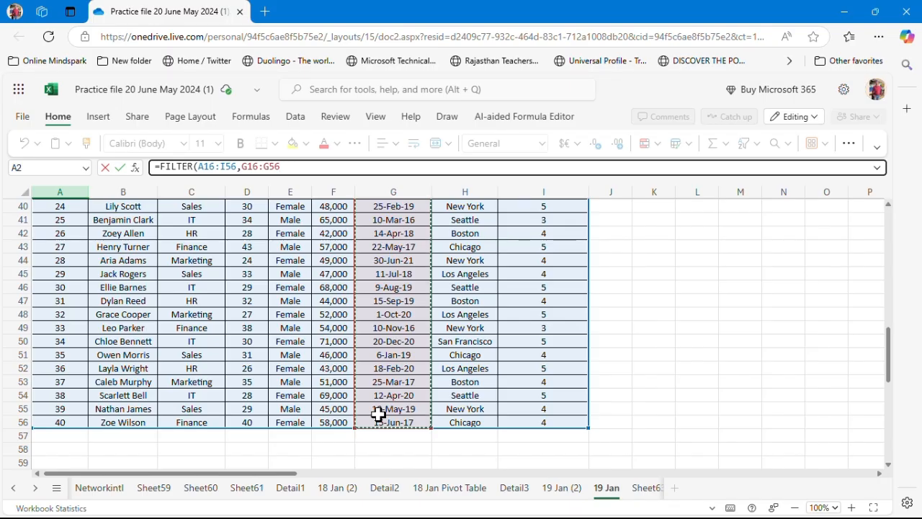
{"action": "type", "text": ">d"}
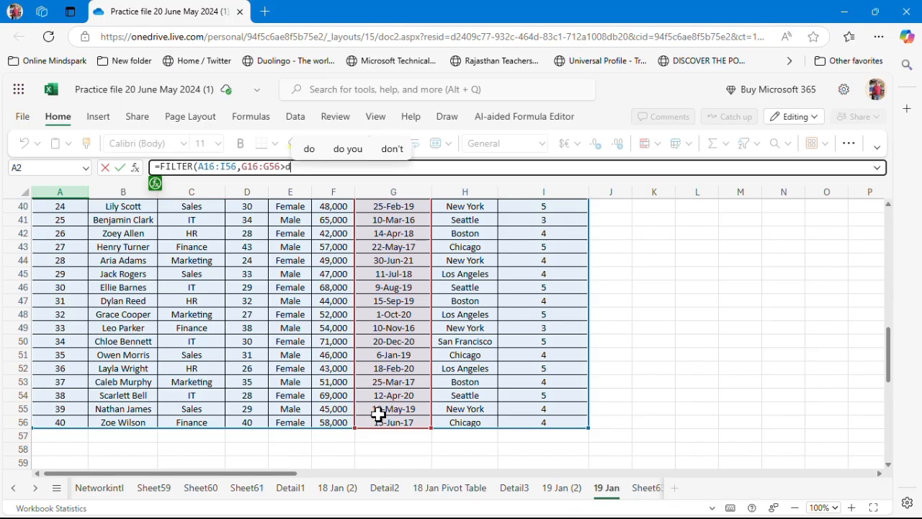
{"action": "type", "text": "ate"}
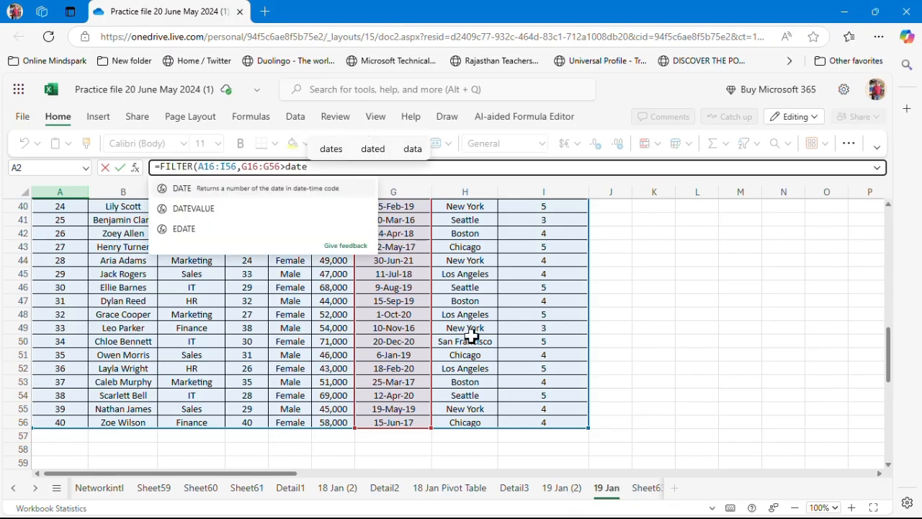
{"action": "left_click", "coordinate": [258, 196]}
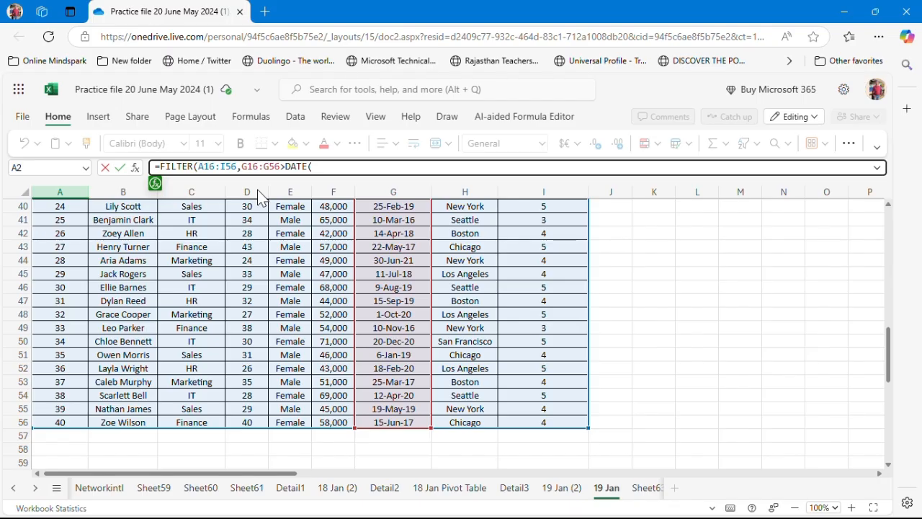
Complete the DATE function as DATE(2018,1,1), add "No matching data" as the if_empty argument, and enter the A2 formula
{"action": "type", "text": "2018,1,1),\"No ma"}
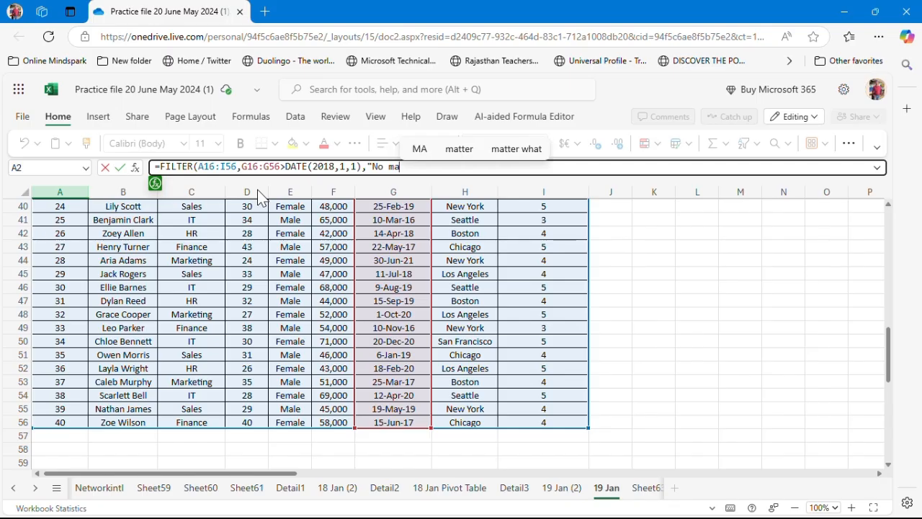
{"action": "type", "text": "tching "}
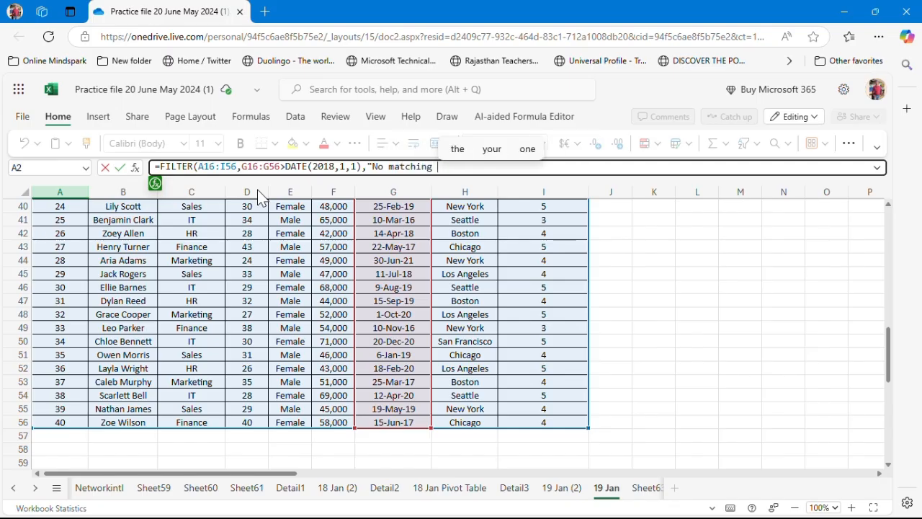
{"action": "type", "text": "data"}
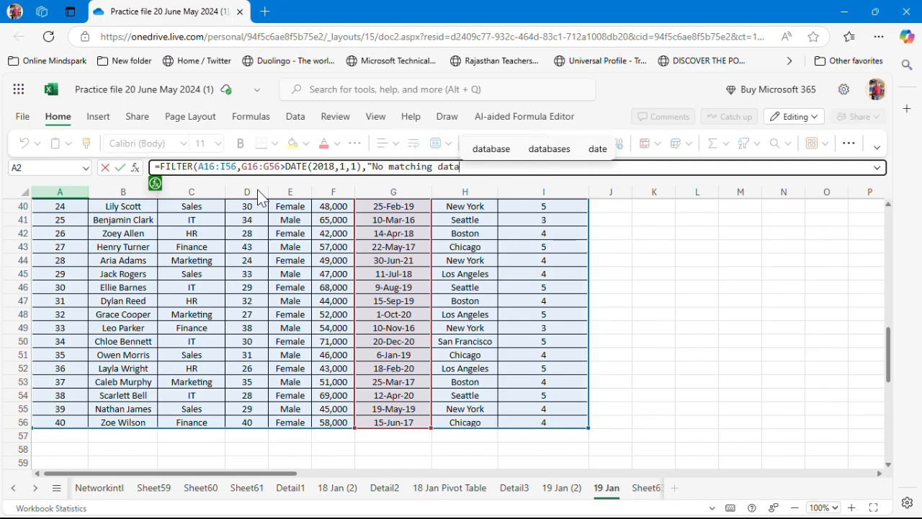
{"action": "type", "text": "\")"}
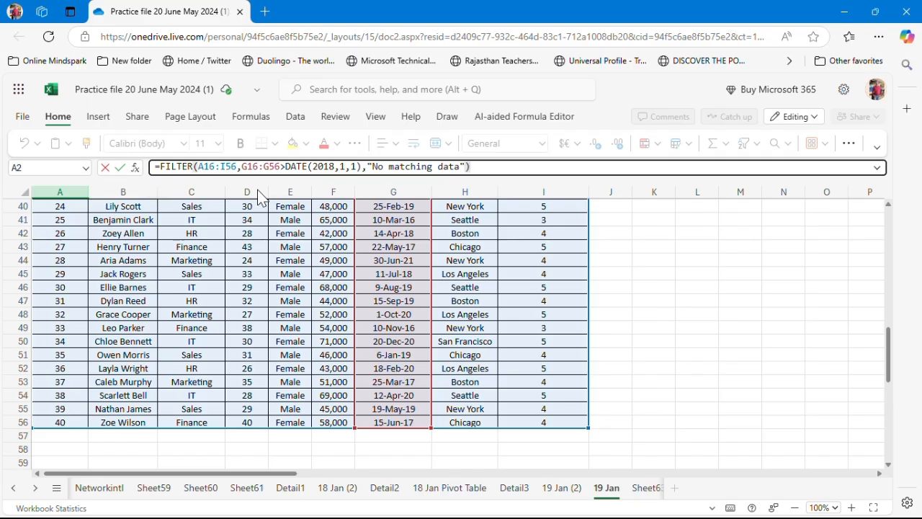
{"action": "key", "text": "Return"}
{"action": "key", "text": "Up"}
{"action": "key", "text": "Up"}
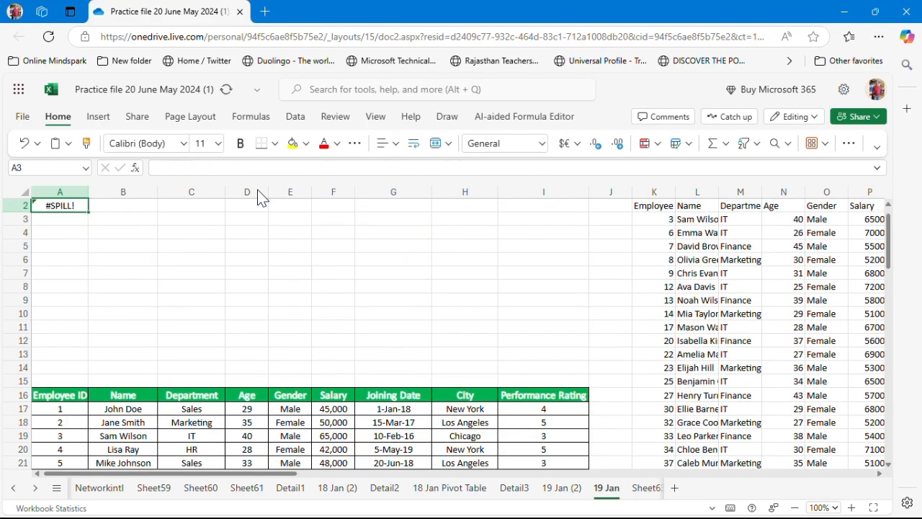
{"action": "key", "text": "Down"}
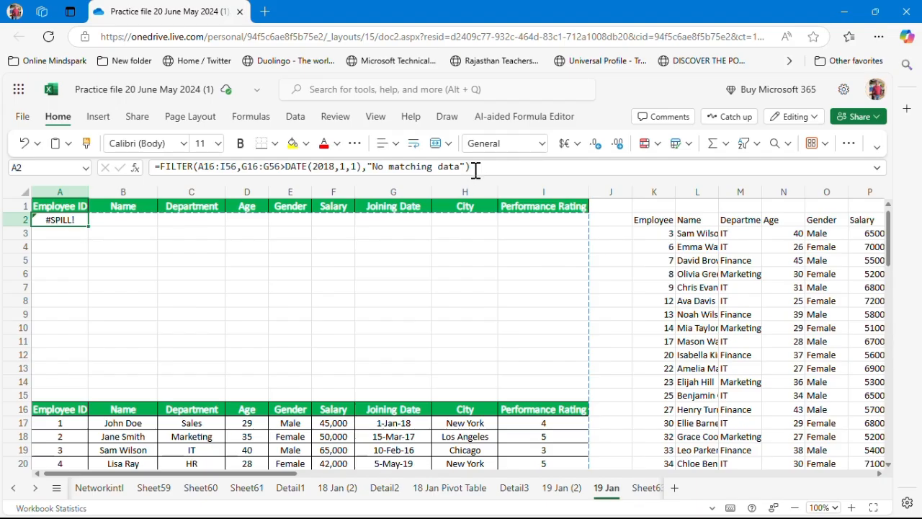
Clear the earlier FILTER result formula from cell K2
{"action": "left_click", "coordinate": [658, 229]}
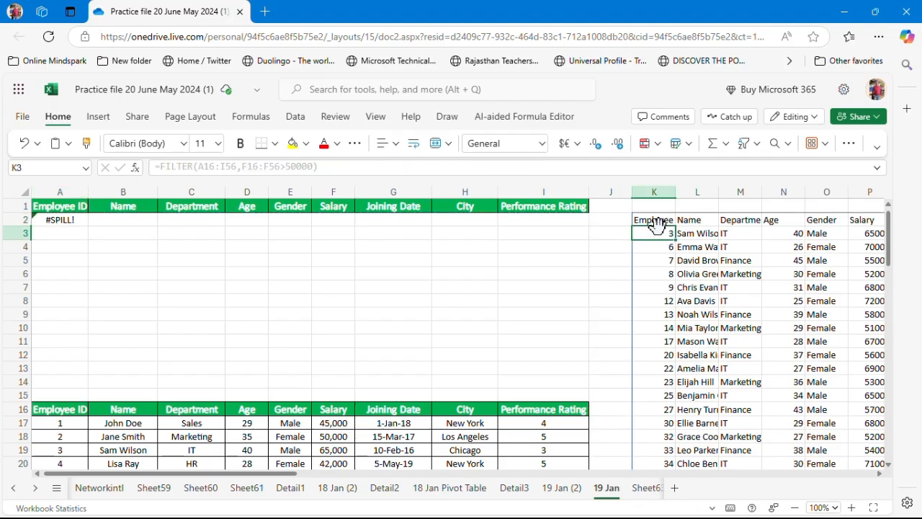
{"action": "left_click", "coordinate": [654, 220]}
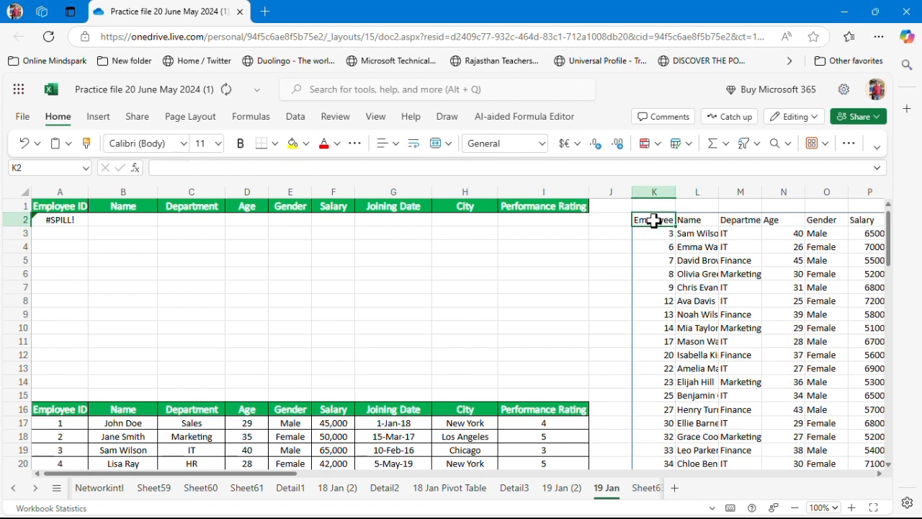
{"action": "key", "text": "Delete"}
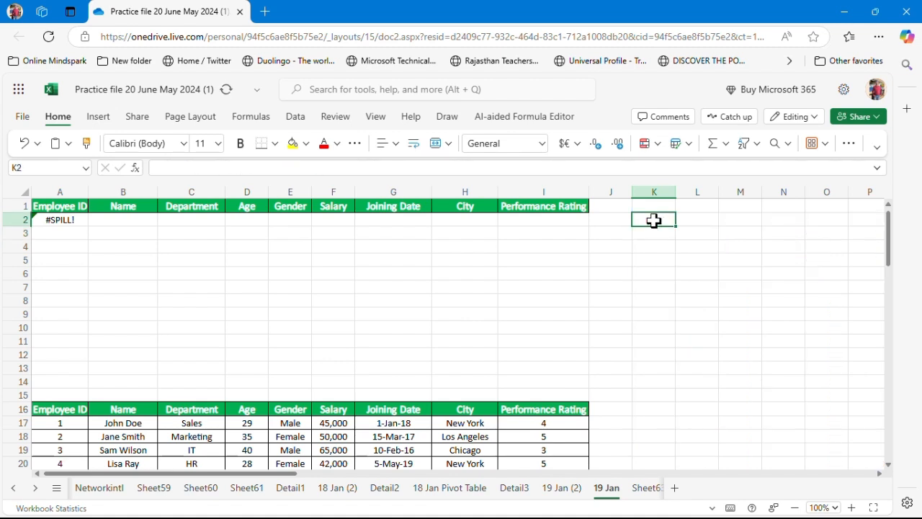
Copy the A2 FILTER formula text and paste it into cell K2 so its results spill there
{"action": "left_click", "coordinate": [69, 218]}
{"action": "left_click", "coordinate": [327, 166]}
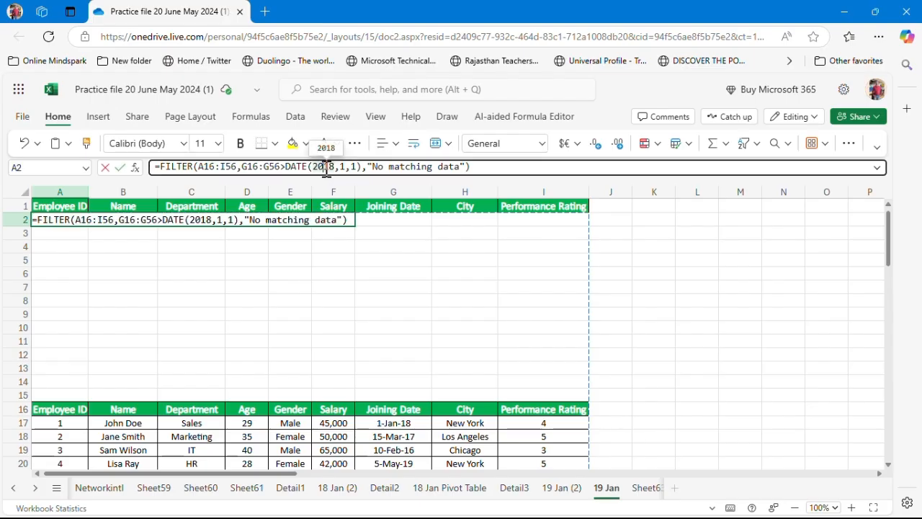
{"action": "left_click", "coordinate": [477, 167]}
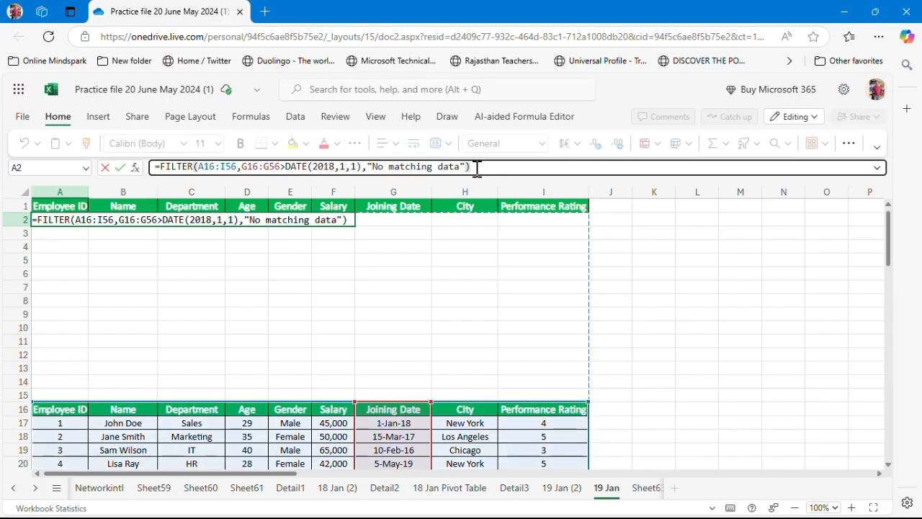
{"action": "key", "text": "ctrl+a"}
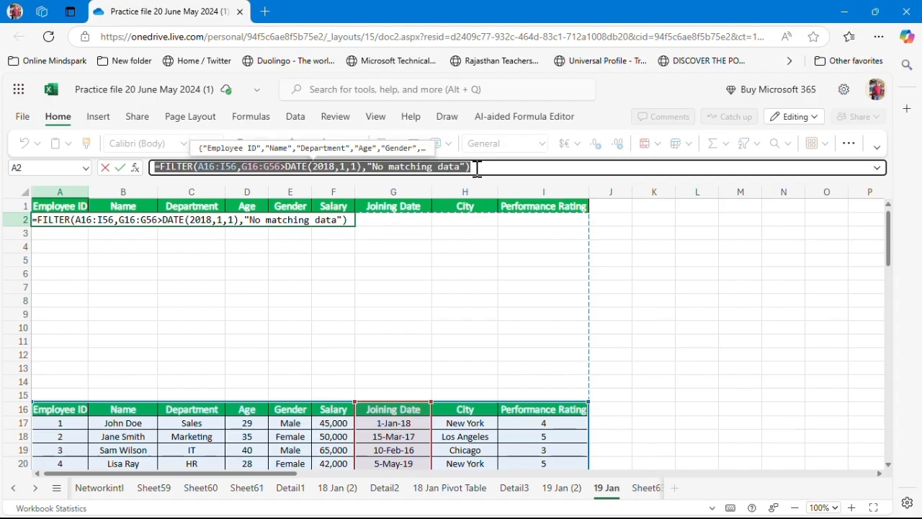
{"action": "left_click", "coordinate": [651, 223]}
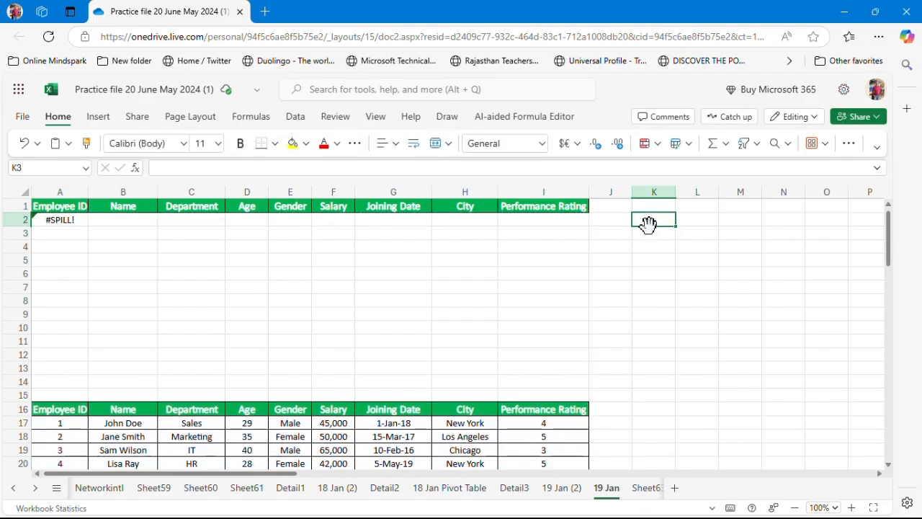
{"action": "key", "text": "ctrl+v"}
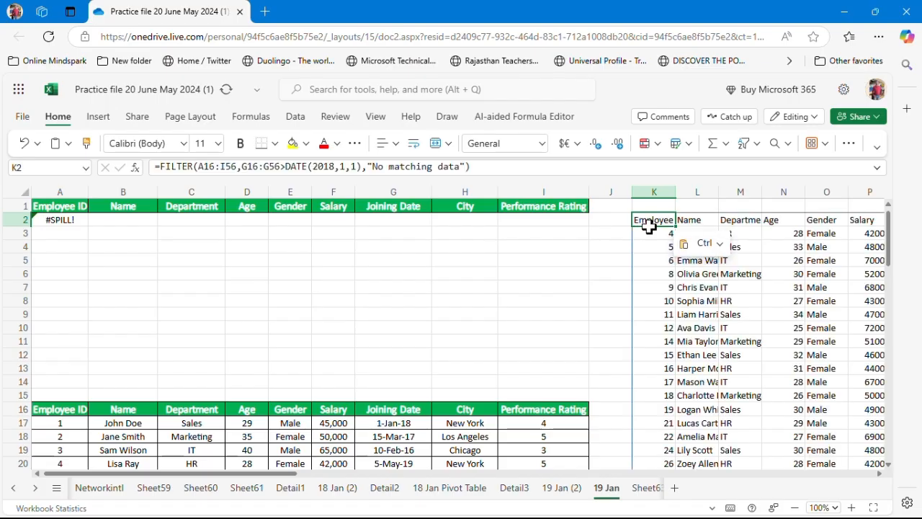
Widen the Joining Date column Q of the K2 output
{"action": "key", "text": "Right"}
{"action": "key", "text": "Right"}
{"action": "key", "text": "Right"}
{"action": "key", "text": "Right"}
{"action": "key", "text": "Right"}
{"action": "key", "text": "Right"}
{"action": "key", "text": "Right"}
{"action": "key", "text": "Right"}
{"action": "key", "text": "Right"}
{"action": "key", "text": "Right"}
{"action": "key", "text": "Left"}
{"action": "key", "text": "Left"}
{"action": "key", "text": "Left"}
{"action": "key", "text": "Left"}
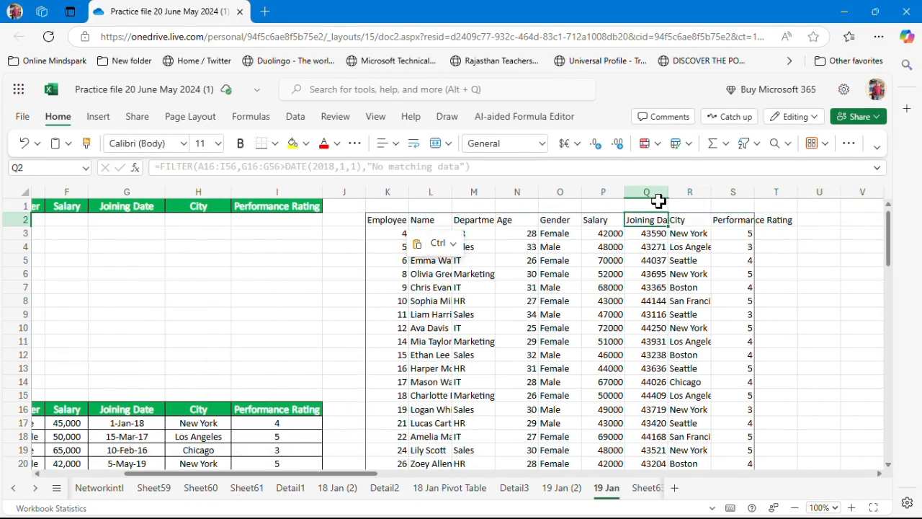
{"action": "left_click", "coordinate": [655, 196]}
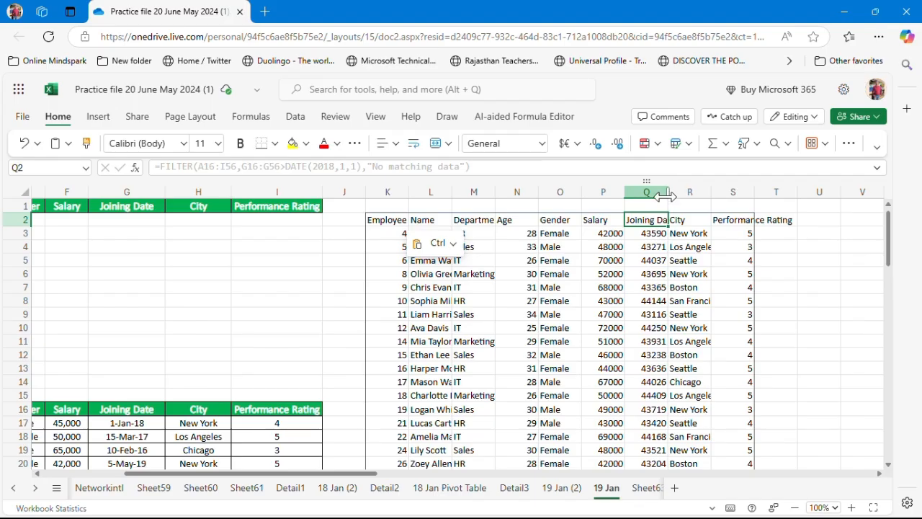
{"action": "left_click_drag", "start_coordinate": [666, 196], "coordinate": [693, 197]}
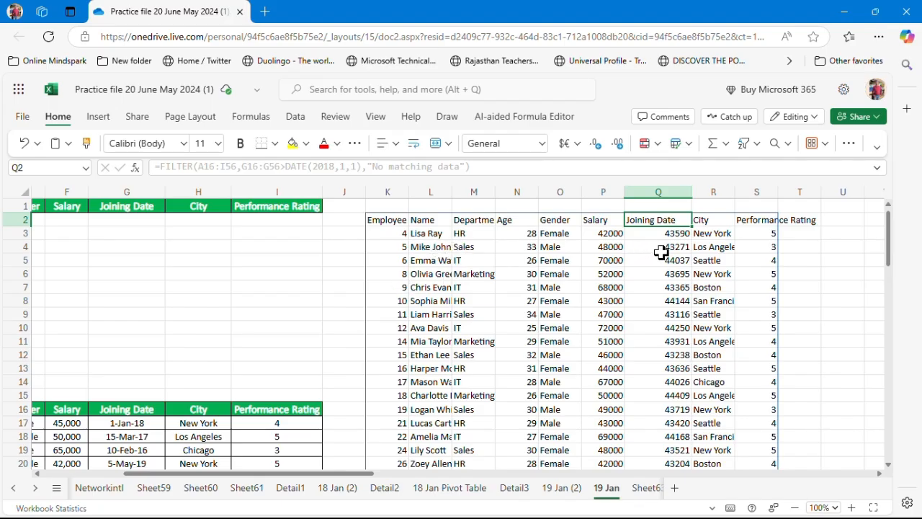
Format the joining date values in column Q of the output as Short Date
{"action": "key", "text": "shift+Down"}
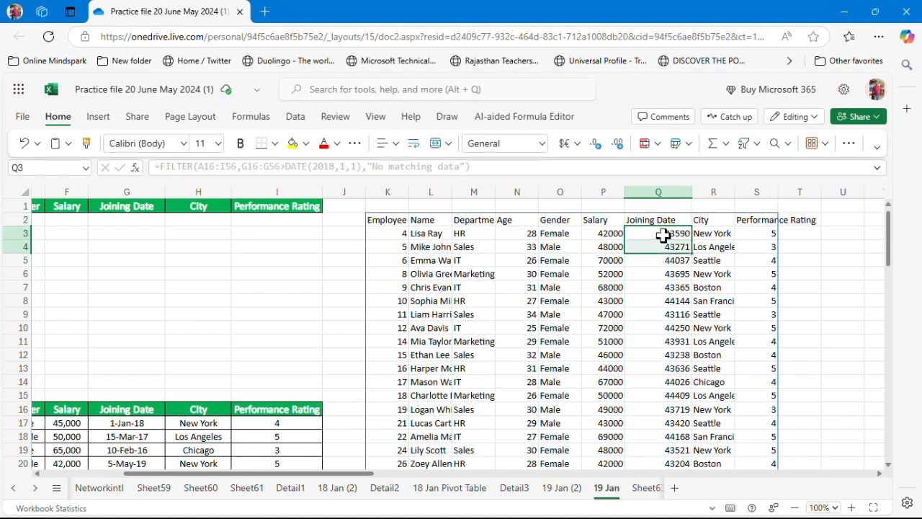
{"action": "key", "text": "shift+Down"}
{"action": "key", "text": "shift+Down"}
{"action": "key", "text": "shift+Down"}
{"action": "key", "text": "shift+Down"}
{"action": "key", "text": "shift+Down"}
{"action": "key", "text": "shift+Down"}
{"action": "key", "text": "shift+Down"}
{"action": "key", "text": "shift+Down"}
{"action": "key", "text": "shift+Down"}
{"action": "key", "text": "shift+Down"}
{"action": "key", "text": "shift+Down"}
{"action": "key", "text": "shift+Down"}
{"action": "key", "text": "shift+Down"}
{"action": "key", "text": "shift+Down"}
{"action": "key", "text": "shift+Down"}
{"action": "key", "text": "shift+Down"}
{"action": "key", "text": "shift+Down"}
{"action": "key", "text": "shift+Down"}
{"action": "key", "text": "shift+Down"}
{"action": "key", "text": "shift+Down"}
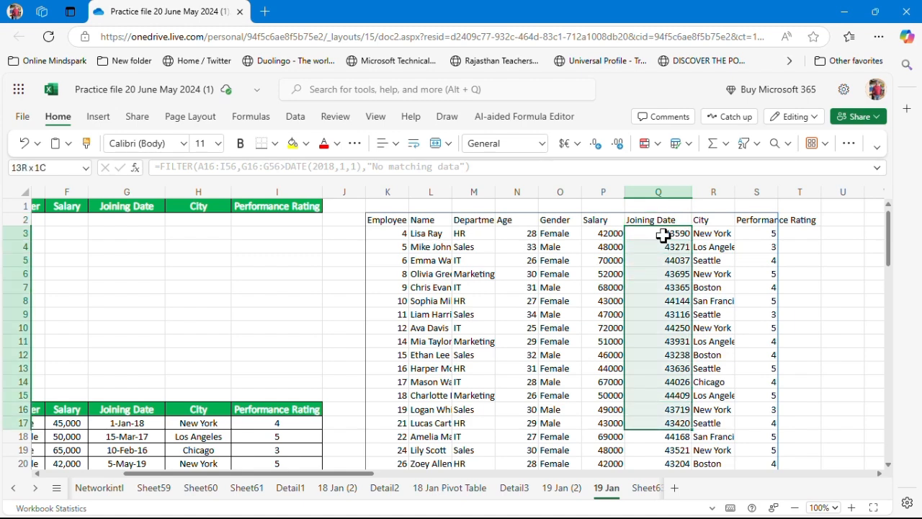
{"action": "key", "text": "shift+Up"}
{"action": "key", "text": "shift+Up"}
{"action": "key", "text": "shift+Up"}
{"action": "key", "text": "shift+Up"}
{"action": "key", "text": "shift+Up"}
{"action": "key", "text": "shift+Up"}
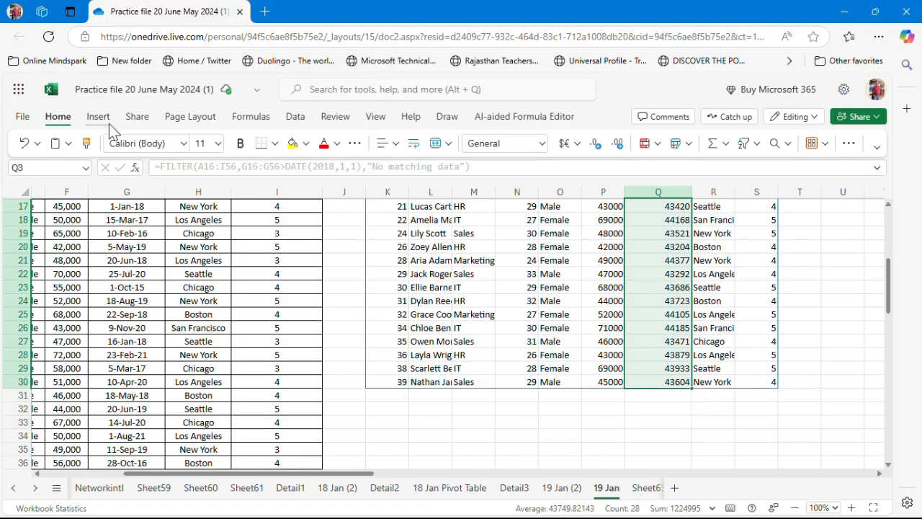
{"action": "left_click", "coordinate": [545, 146]}
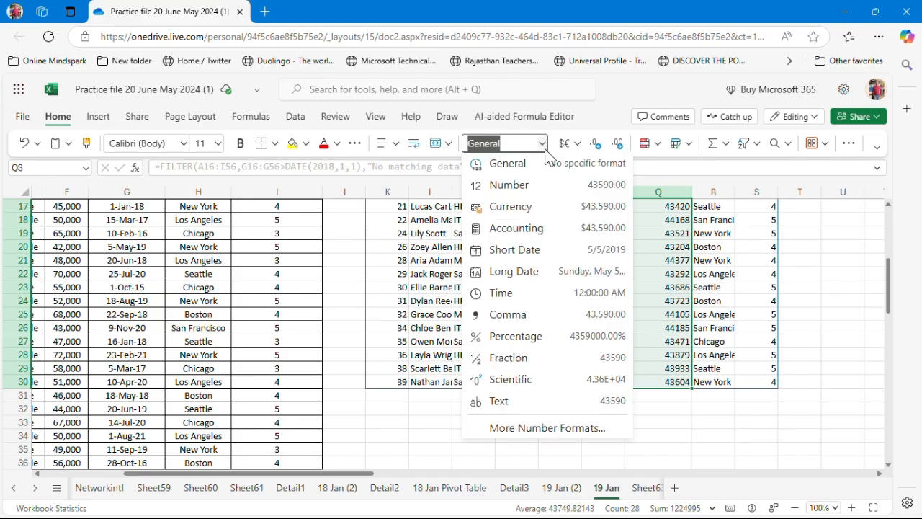
{"action": "left_click", "coordinate": [576, 253]}
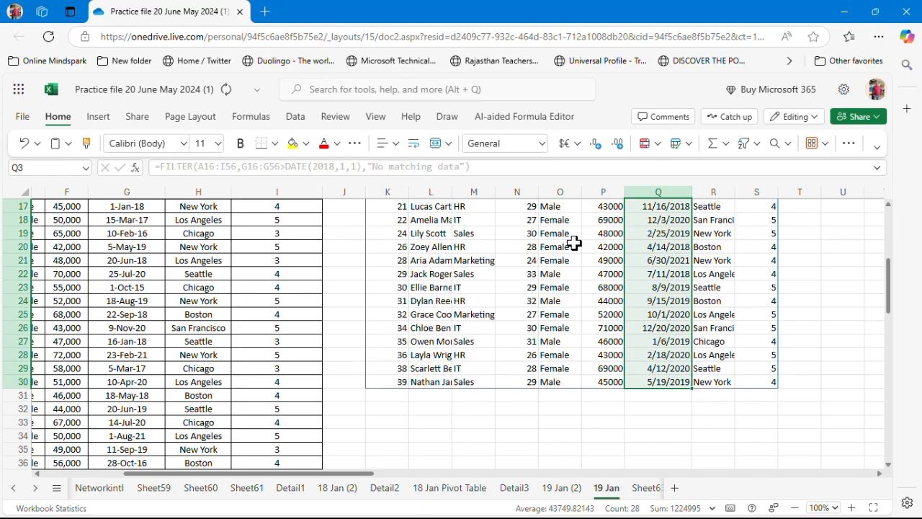
Review the filtered joining dates in the output and return to cell A2
{"action": "left_click", "coordinate": [672, 272]}
{"action": "key", "text": "Up"}
{"action": "key", "text": "Up"}
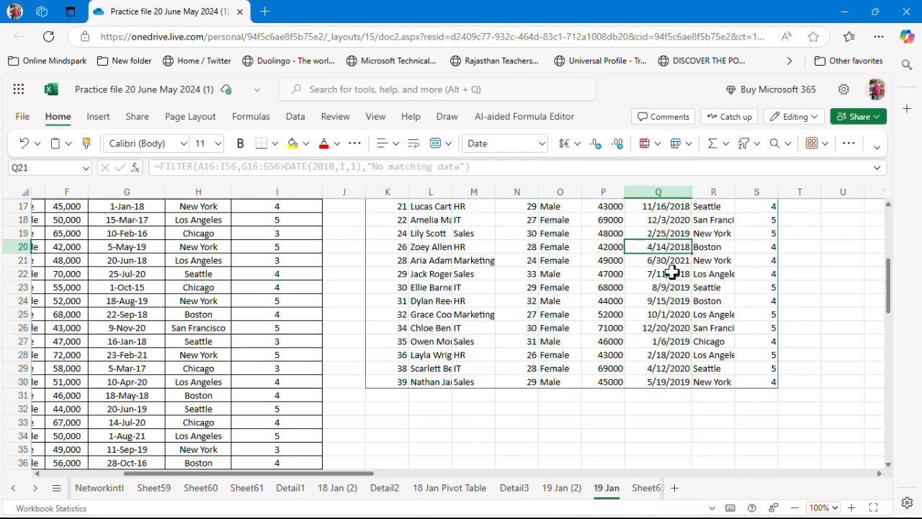
{"action": "key", "text": "ctrl+Up"}
{"action": "key", "text": "ctrl+Up"}
{"action": "key", "text": "Down"}
{"action": "key", "text": "Down"}
{"action": "key", "text": "Down"}
{"action": "key", "text": "Down"}
{"action": "key", "text": "Down"}
{"action": "key", "text": "Down"}
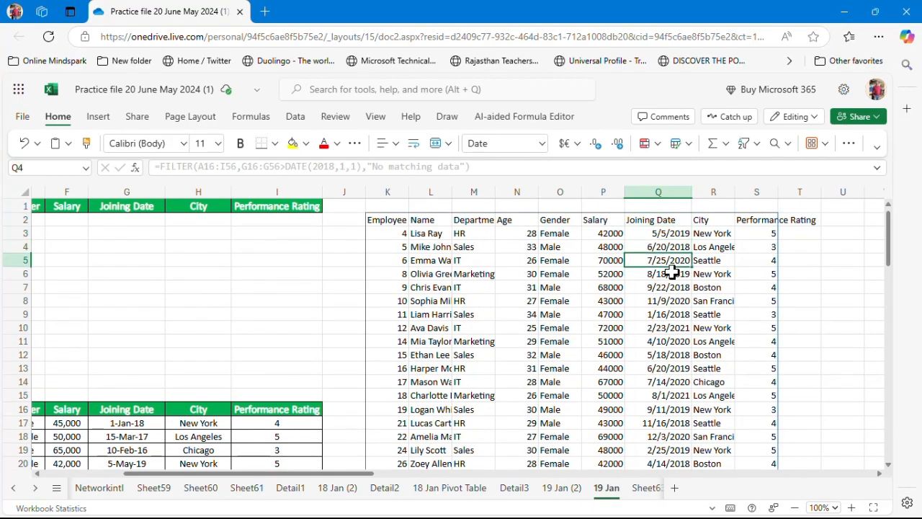
{"action": "key", "text": "Down"}
{"action": "key", "text": "Down"}
{"action": "key", "text": "Down"}
{"action": "key", "text": "Down"}
{"action": "key", "text": "Down"}
{"action": "key", "text": "Down"}
{"action": "key", "text": "Down"}
{"action": "key", "text": "Down"}
{"action": "key", "text": "Down"}
{"action": "key", "text": "Down"}
{"action": "key", "text": "Down"}
{"action": "key", "text": "Down"}
{"action": "key", "text": "Down"}
{"action": "key", "text": "Down"}
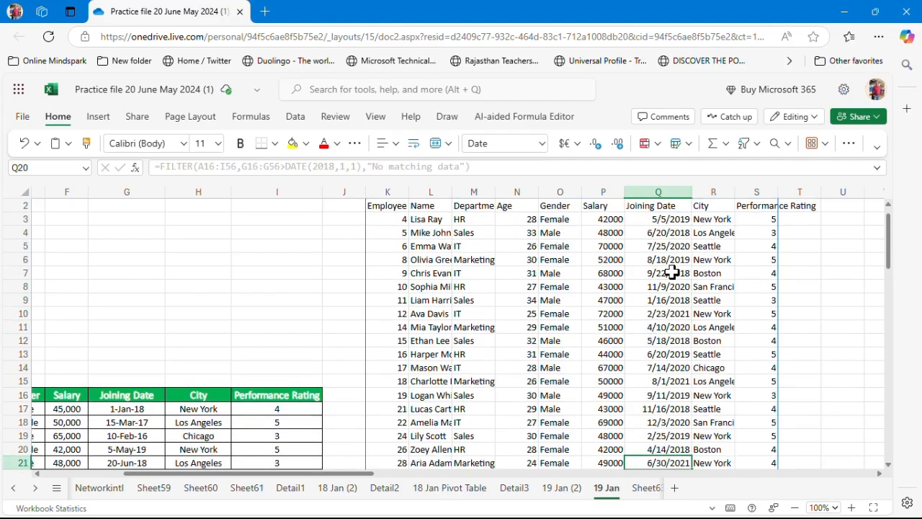
{"action": "key", "text": "Left"}
{"action": "key", "text": "Left"}
{"action": "key", "text": "Up"}
{"action": "key", "text": "Up"}
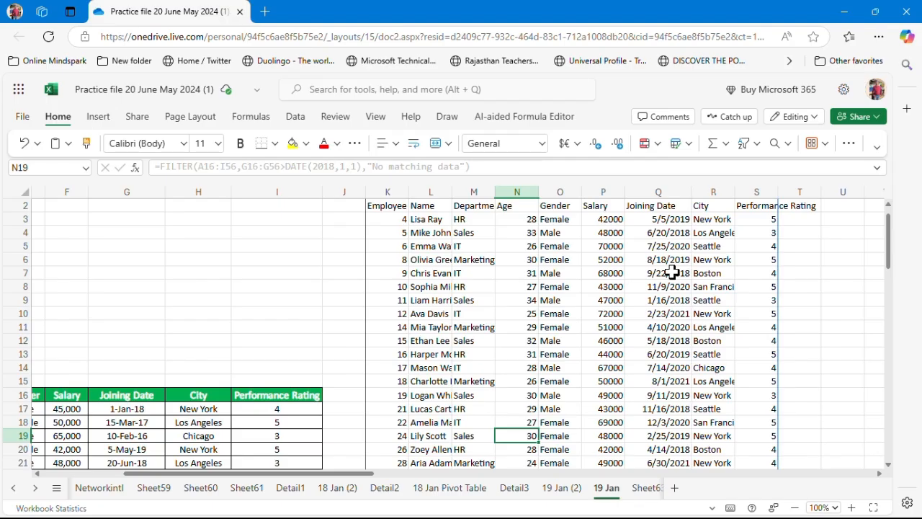
{"action": "left_click", "coordinate": [229, 247]}
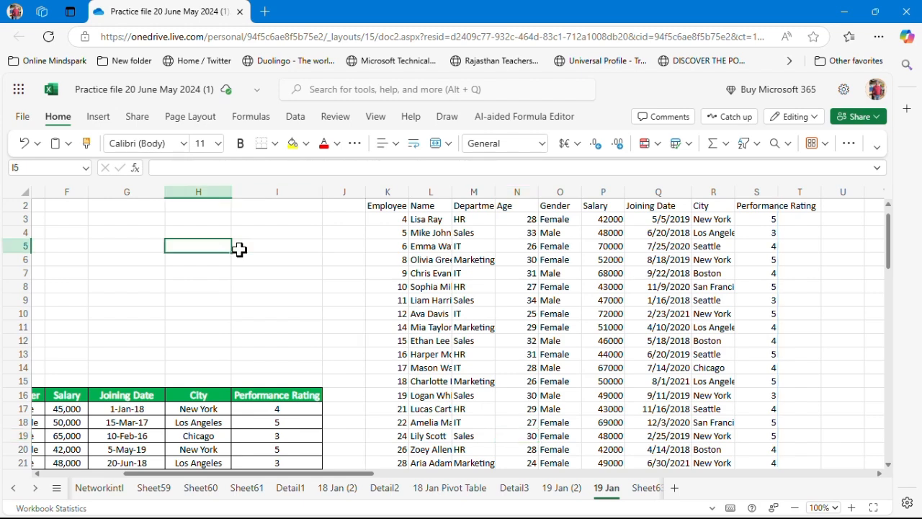
{"action": "key", "text": "Home"}
{"action": "key", "text": "Up"}
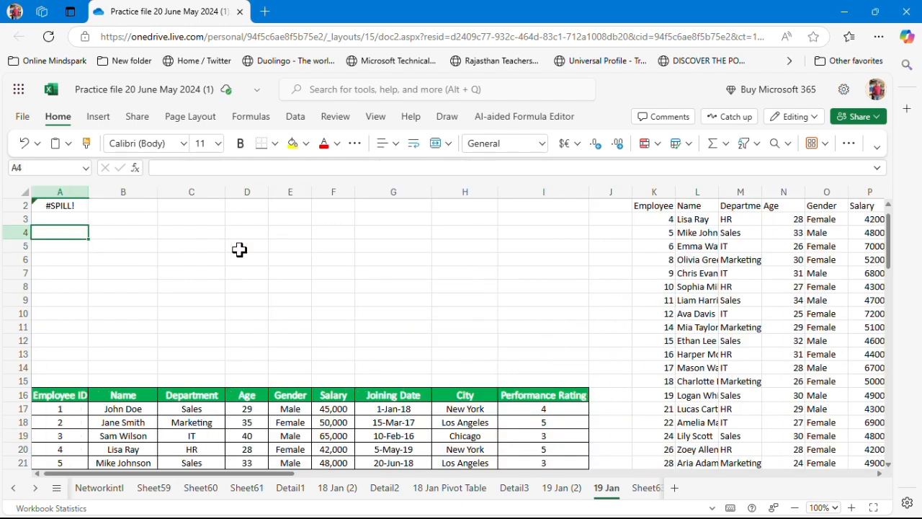
{"action": "key", "text": "Up"}
{"action": "key", "text": "Up"}
{"action": "key", "text": "Up"}
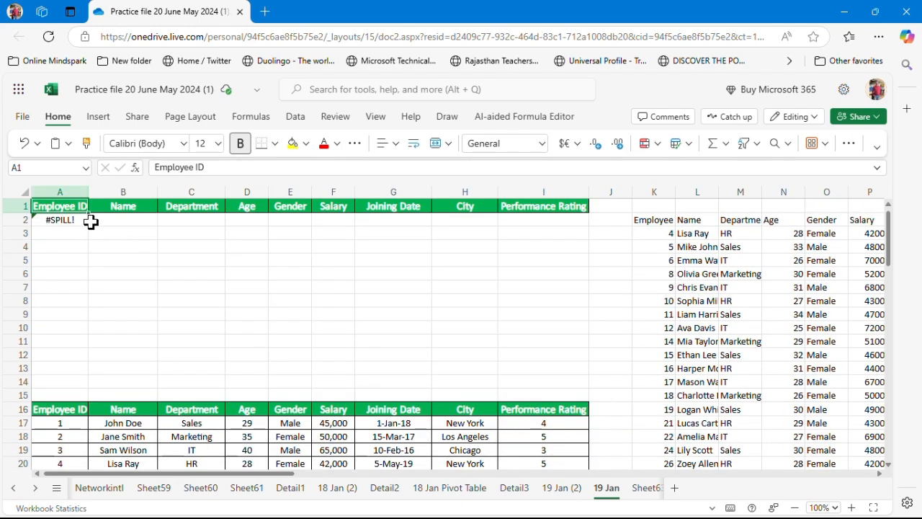
{"action": "left_click", "coordinate": [79, 221]}
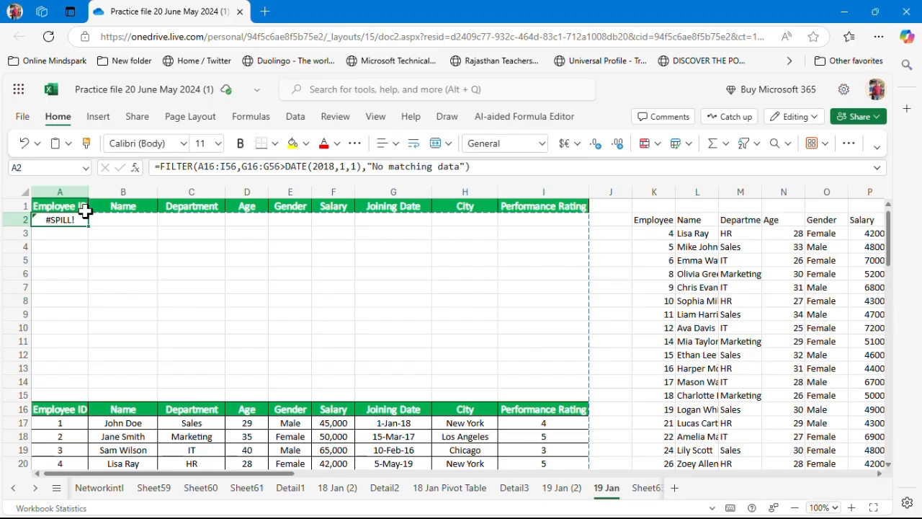
Edit the A2 formula to FILTER(A16:I56,I16:I56=5,"no matching data") so it keeps only Performance Rating 5 rows
{"action": "left_click", "coordinate": [475, 167]}
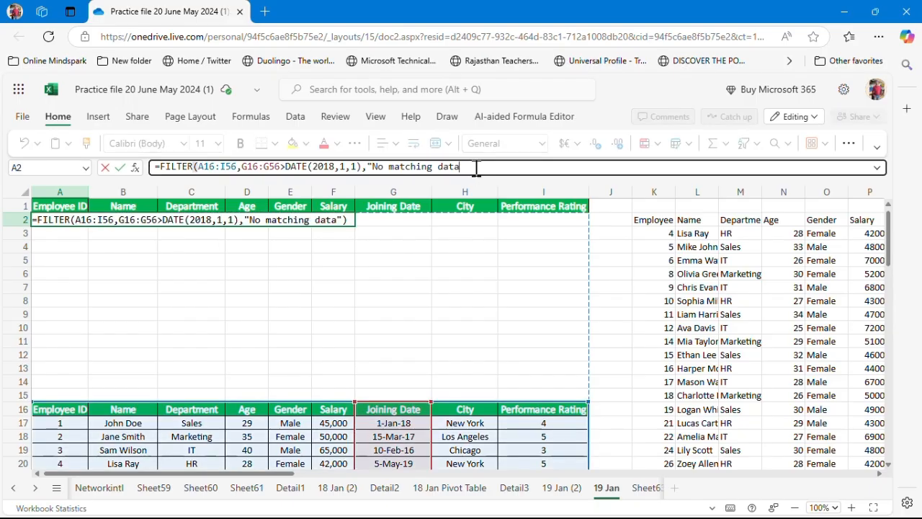
{"action": "key", "text": "BackSpace"}
{"action": "key", "text": "BackSpace"}
{"action": "key", "text": "BackSpace"}
{"action": "key", "text": "BackSpace"}
{"action": "key", "text": "BackSpace"}
{"action": "key", "text": "BackSpace"}
{"action": "key", "text": "BackSpace"}
{"action": "key", "text": "BackSpace"}
{"action": "key", "text": "BackSpace"}
{"action": "key", "text": "BackSpace"}
{"action": "key", "text": "BackSpace"}
{"action": "key", "text": "BackSpace"}
{"action": "key", "text": "BackSpace"}
{"action": "key", "text": "BackSpace"}
{"action": "key", "text": "BackSpace"}
{"action": "key", "text": "BackSpace"}
{"action": "key", "text": "BackSpace"}
{"action": "key", "text": "BackSpace"}
{"action": "key", "text": "BackSpace"}
{"action": "key", "text": "BackSpace"}
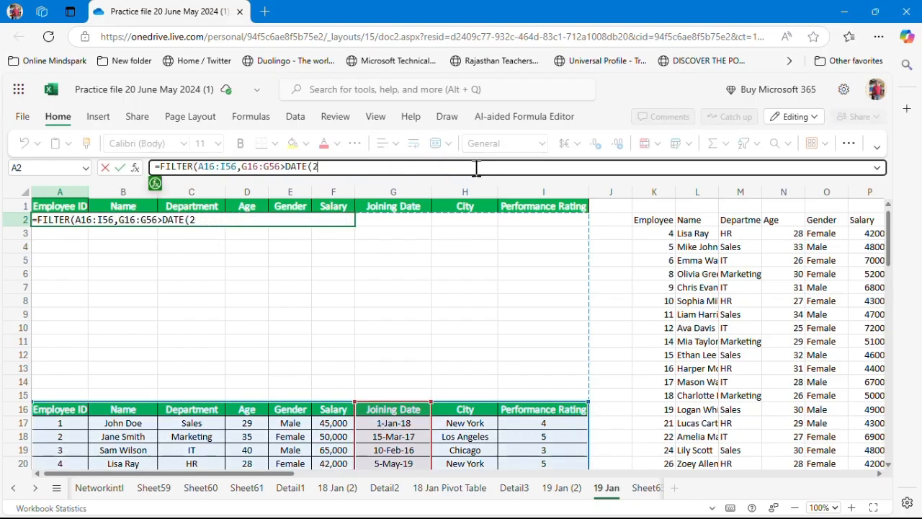
{"action": "key", "text": "BackSpace"}
{"action": "key", "text": "BackSpace"}
{"action": "key", "text": "BackSpace"}
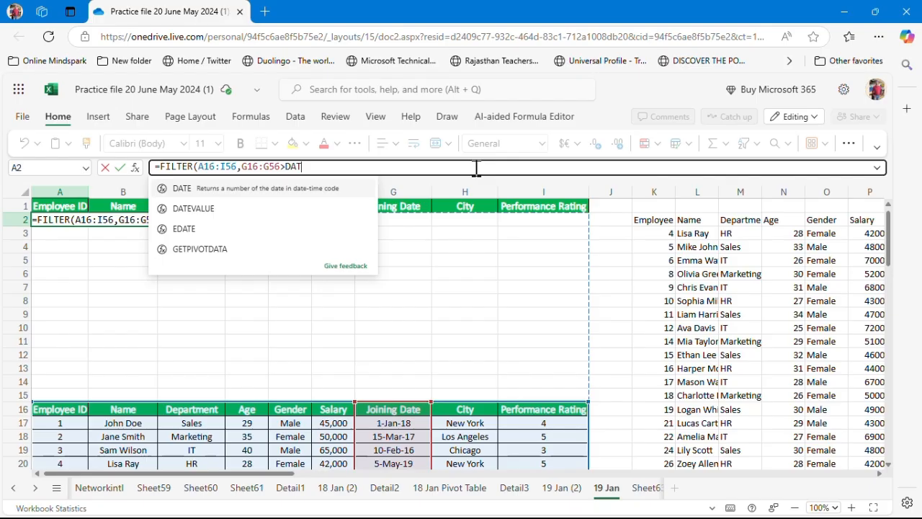
{"action": "key", "text": "BackSpace"}
{"action": "key", "text": "BackSpace"}
{"action": "key", "text": "BackSpace"}
{"action": "key", "text": "BackSpace"}
{"action": "key", "text": "BackSpace"}
{"action": "key", "text": "BackSpace"}
{"action": "key", "text": "BackSpace"}
{"action": "key", "text": "BackSpace"}
{"action": "key", "text": "BackSpace"}
{"action": "key", "text": "BackSpace"}
{"action": "key", "text": "BackSpace"}
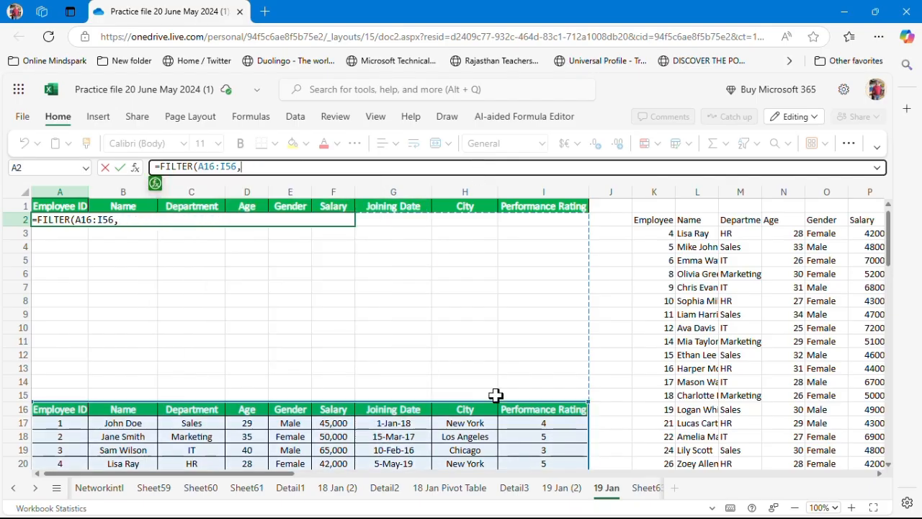
{"action": "left_click_drag", "start_coordinate": [513, 411], "coordinate": [512, 411]}
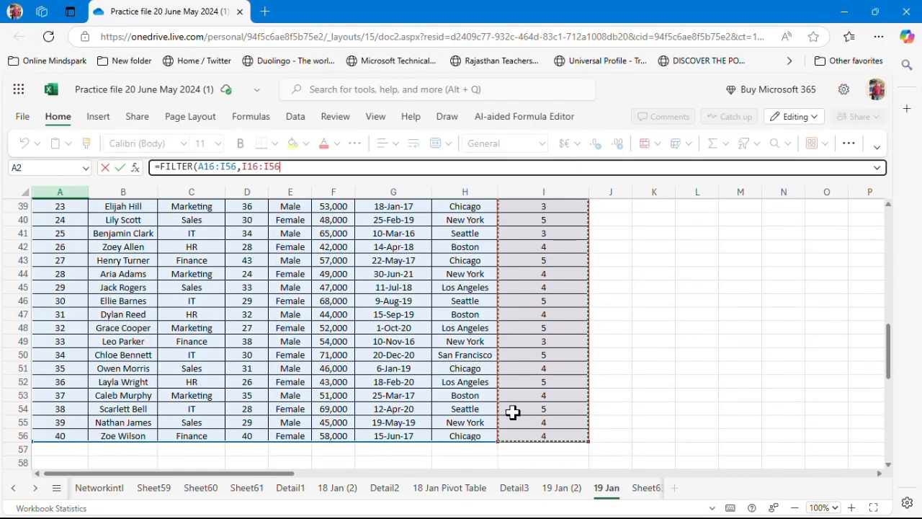
{"action": "type", "text": "=5"}
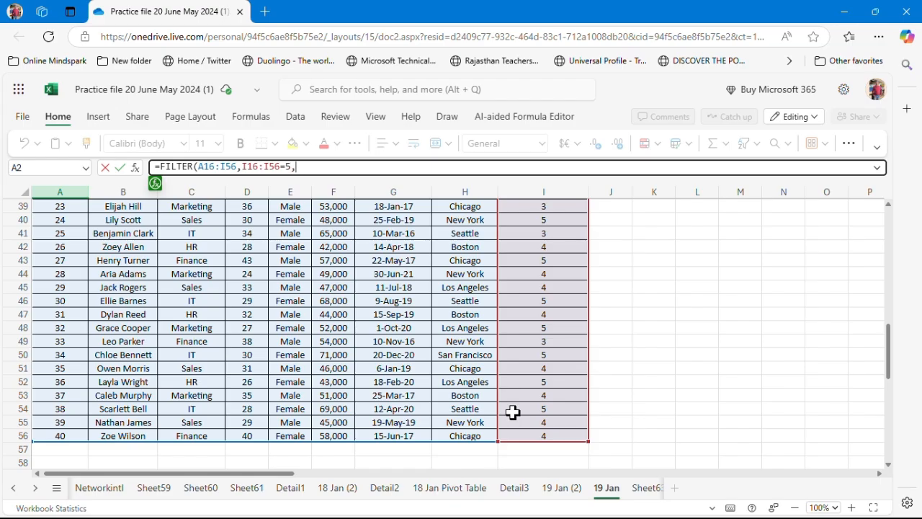
{"action": "type", "text": ",\"no"}
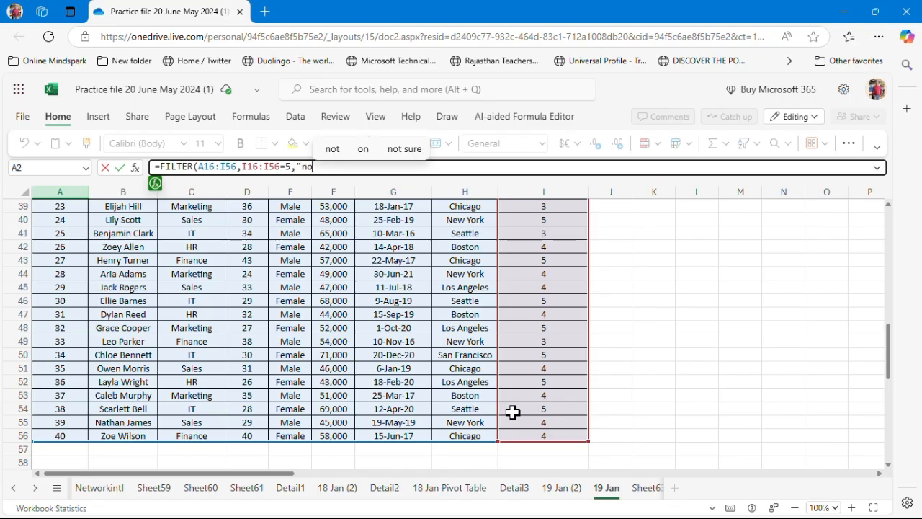
{"action": "type", "text": " matching"}
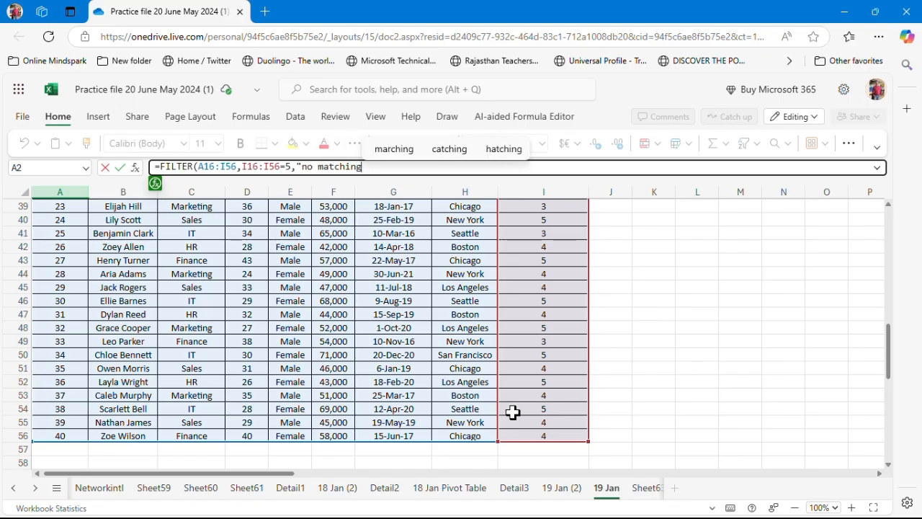
{"action": "type", "text": " data\""}
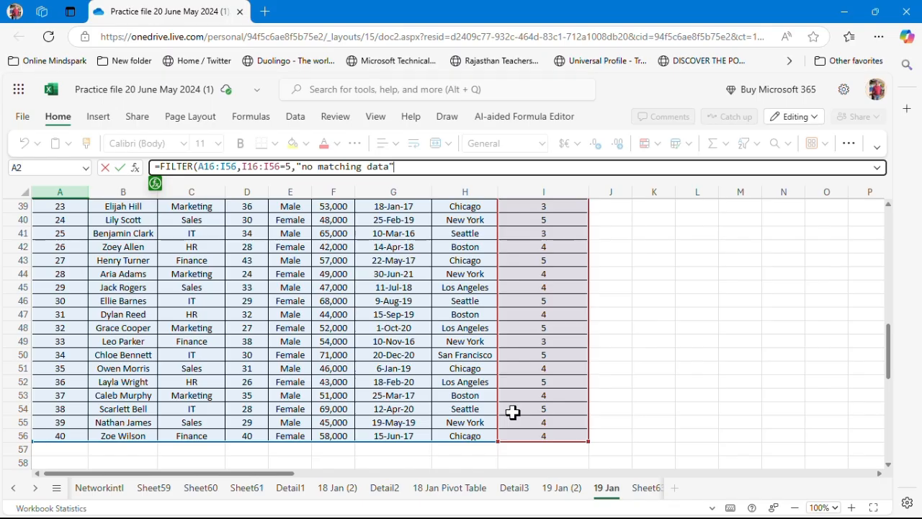
{"action": "type", "text": ")"}
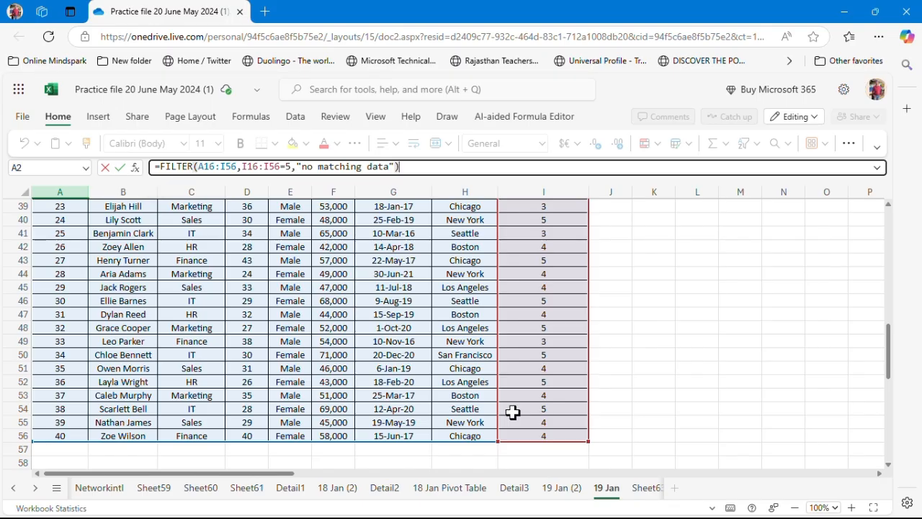
{"action": "key", "text": "ctrl+Return"}
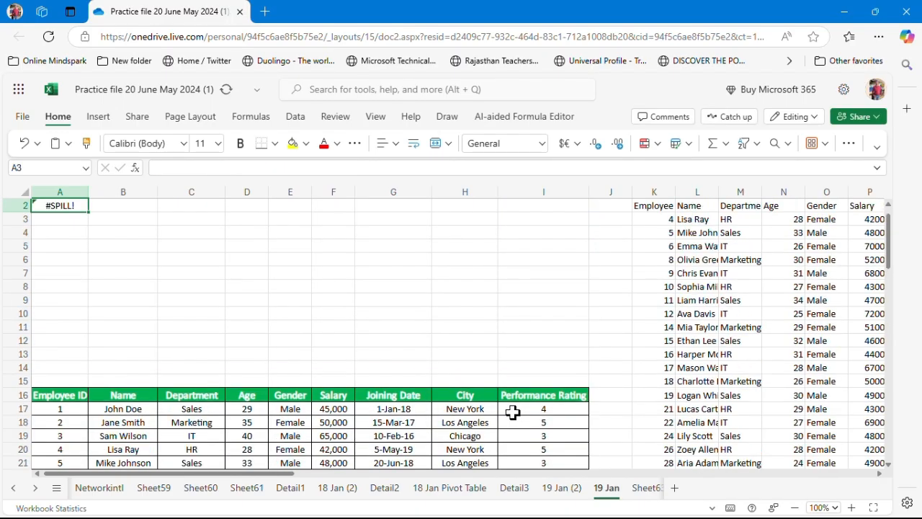
Clear the previous FILTER output from cell K2
{"action": "key", "text": "Down"}
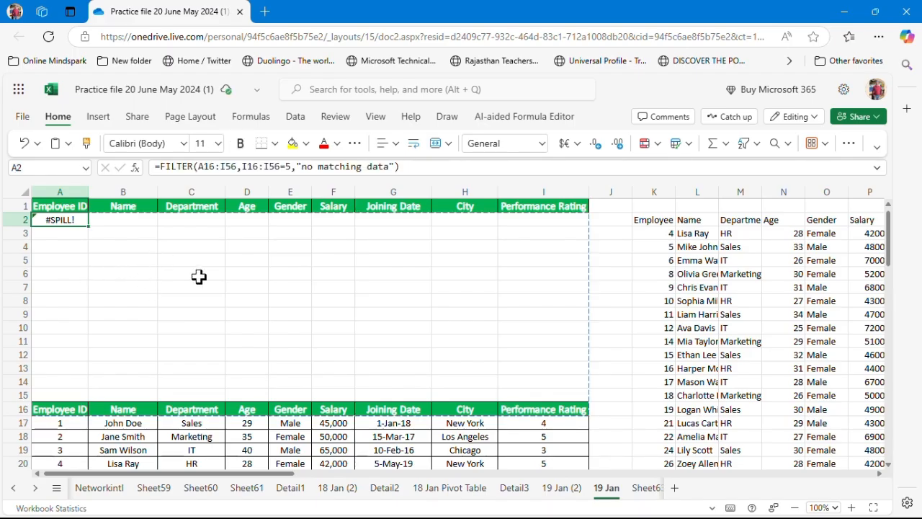
{"action": "left_click", "coordinate": [653, 219]}
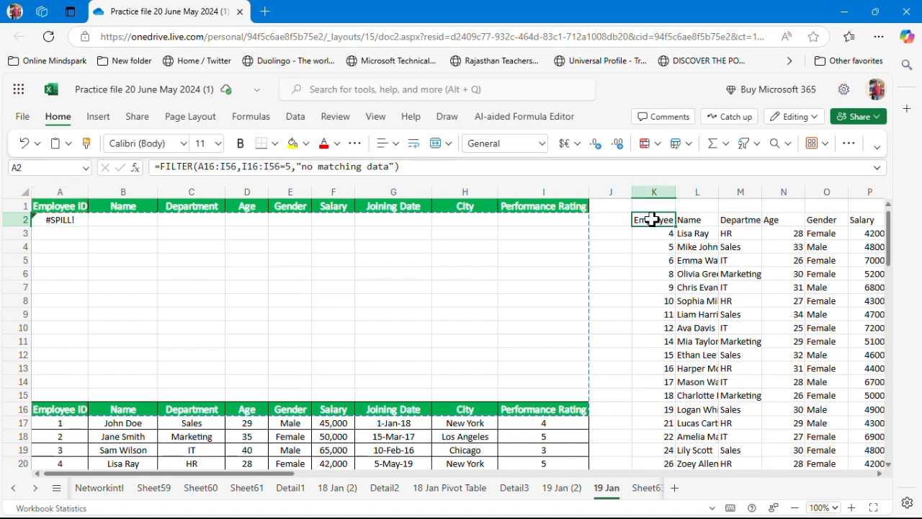
{"action": "key", "text": "Delete"}
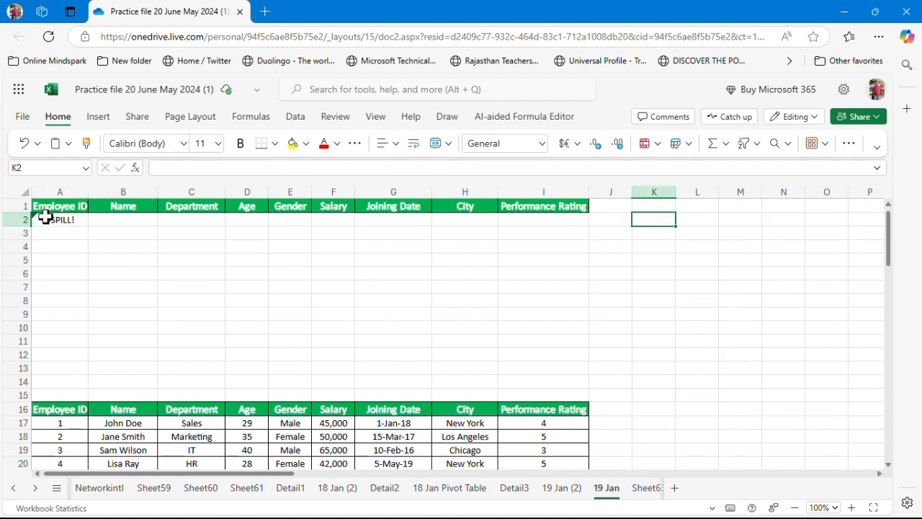
Copy the updated A2 formula text and paste it into cell K2
{"action": "left_click", "coordinate": [46, 218]}
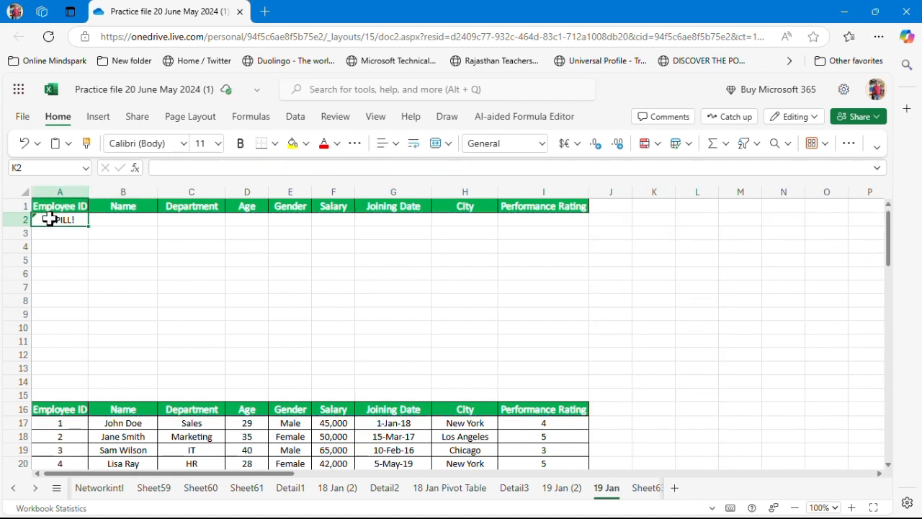
{"action": "left_click", "coordinate": [411, 166]}
{"action": "triple_click", "coordinate": [413, 166]}
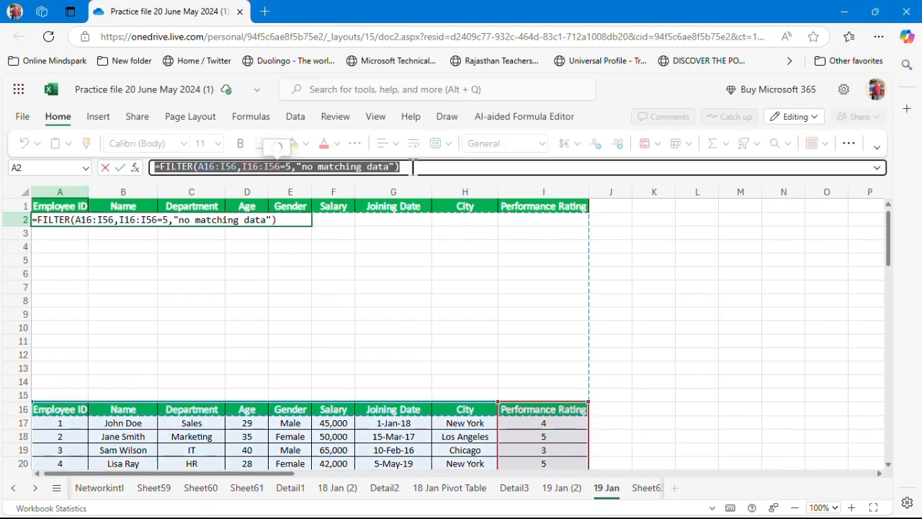
{"action": "left_click", "coordinate": [669, 217]}
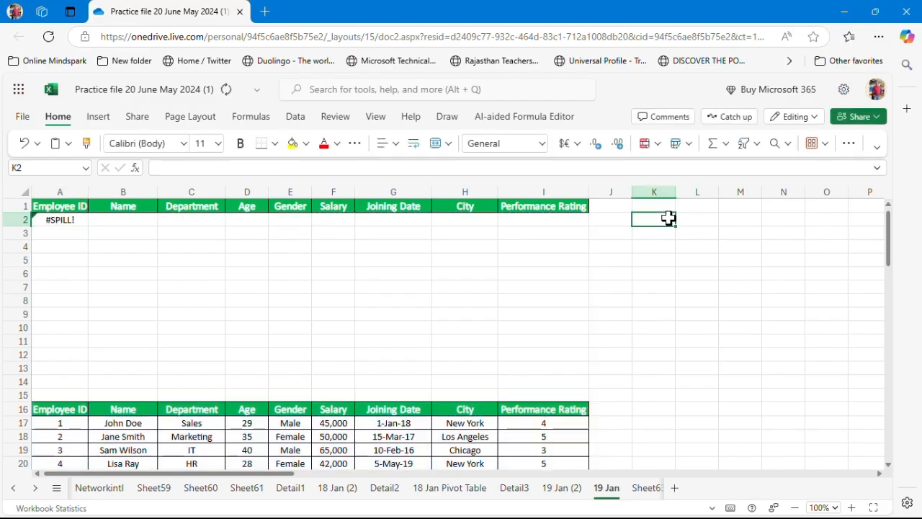
{"action": "key", "text": "Right"}
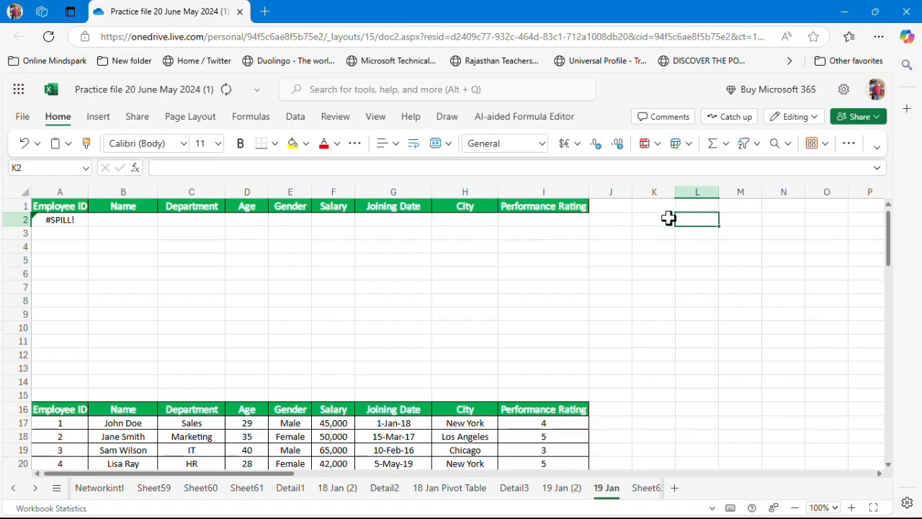
{"action": "left_click", "coordinate": [669, 218]}
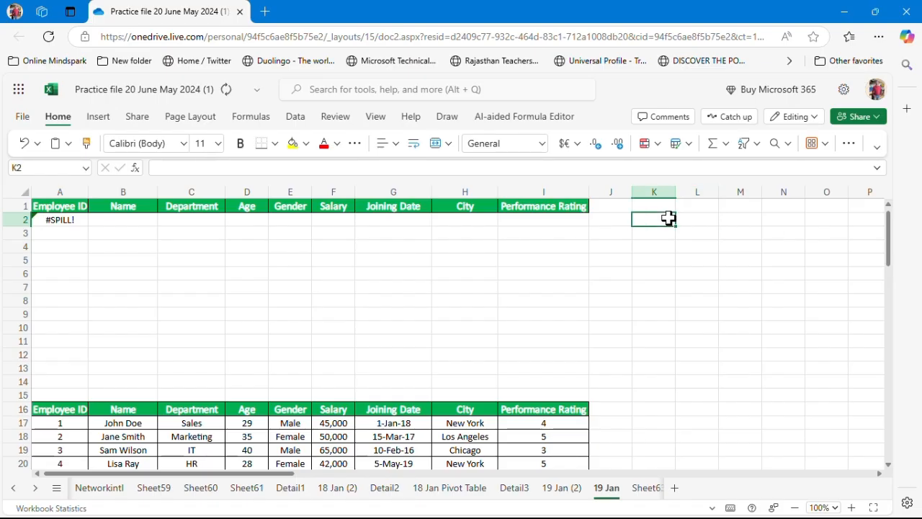
{"action": "left_click", "coordinate": [619, 237]}
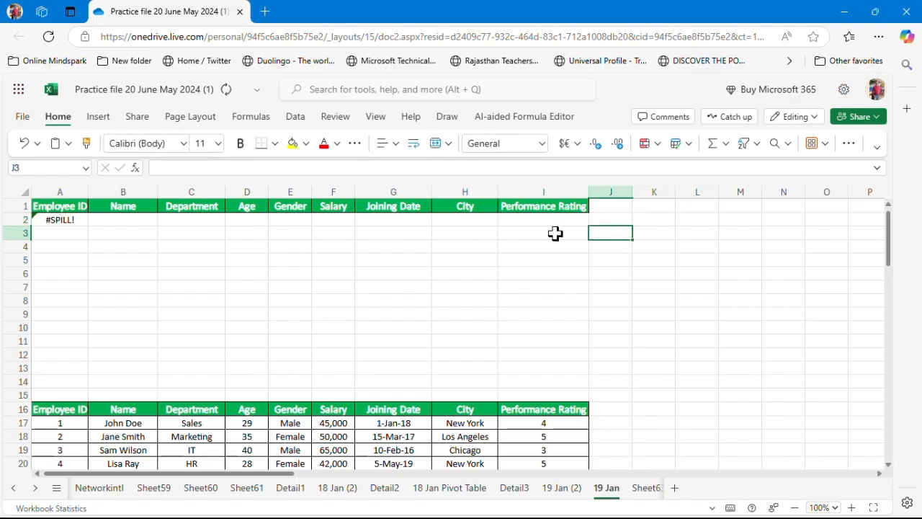
{"action": "left_click", "coordinate": [70, 220]}
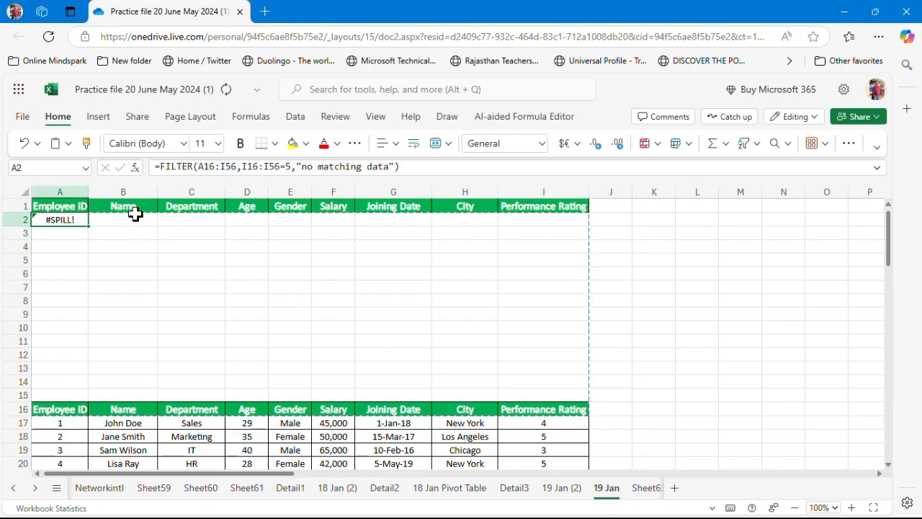
{"action": "left_click", "coordinate": [436, 168]}
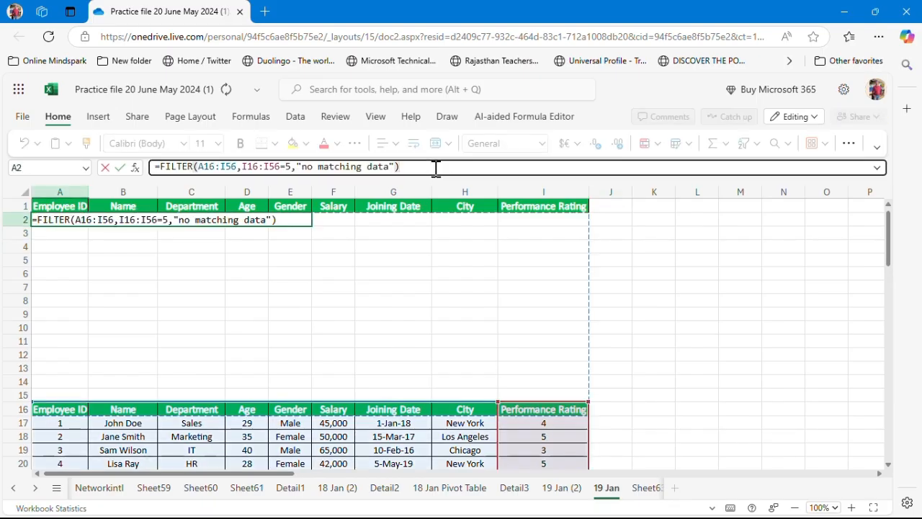
{"action": "key", "text": "ctrl+a"}
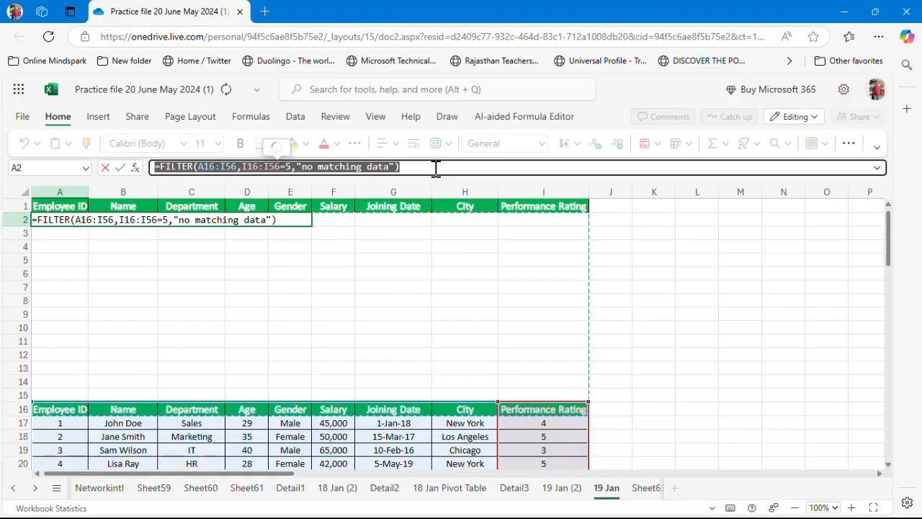
{"action": "left_click", "coordinate": [638, 220]}
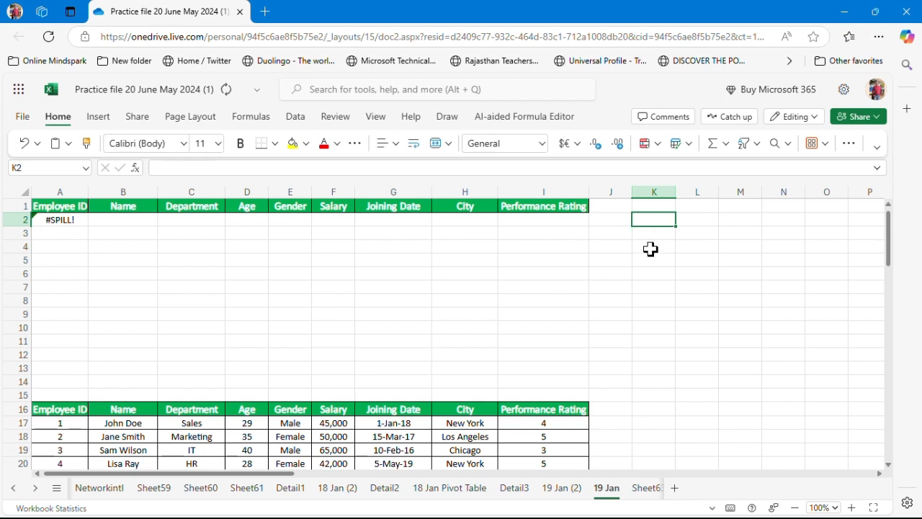
{"action": "key", "text": "Right"}
{"action": "key", "text": "Right"}
{"action": "key", "text": "Right"}
{"action": "key", "text": "Right"}
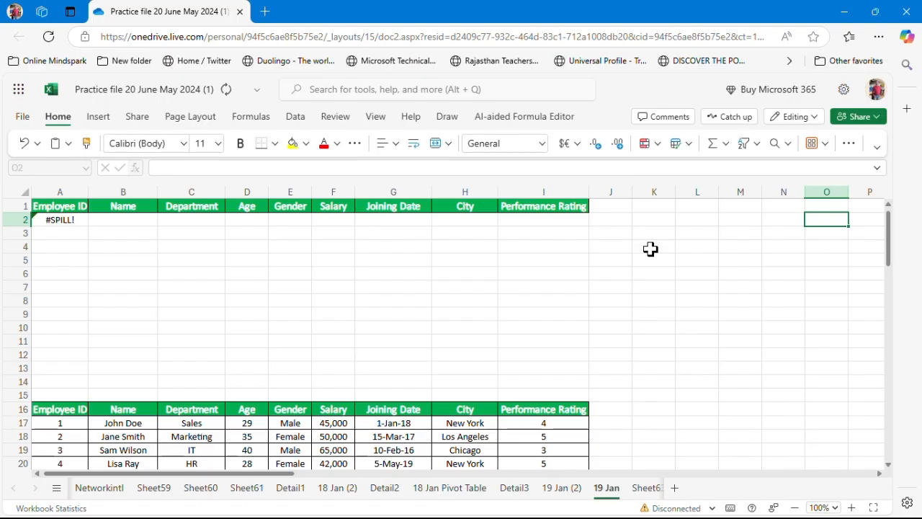
{"action": "key", "text": "Left"}
{"action": "key", "text": "Left"}
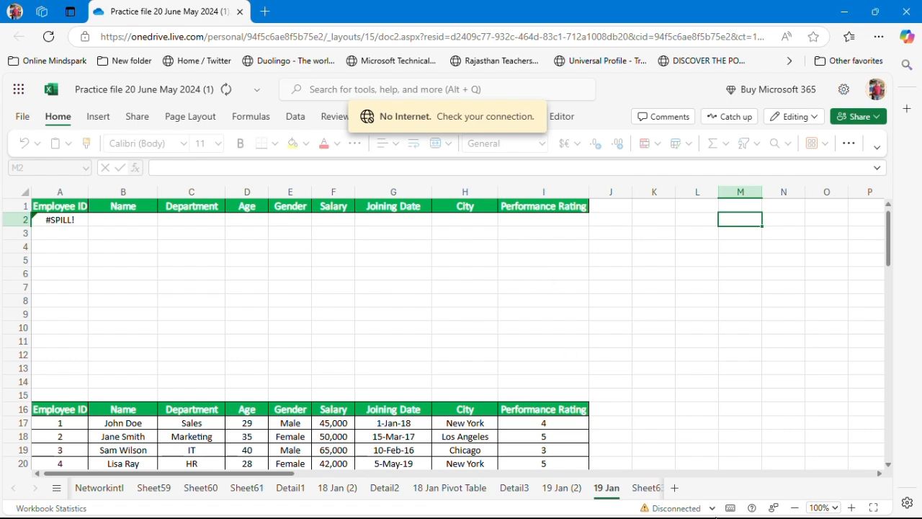
{"action": "key", "text": "Left"}
{"action": "key", "text": "Left"}
{"action": "key", "text": "Left"}
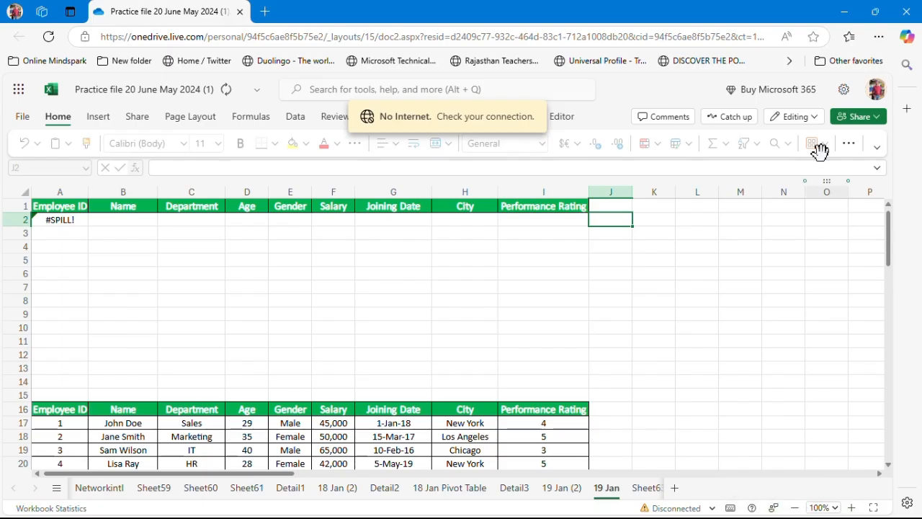
{"action": "left_click", "coordinate": [847, 11]}
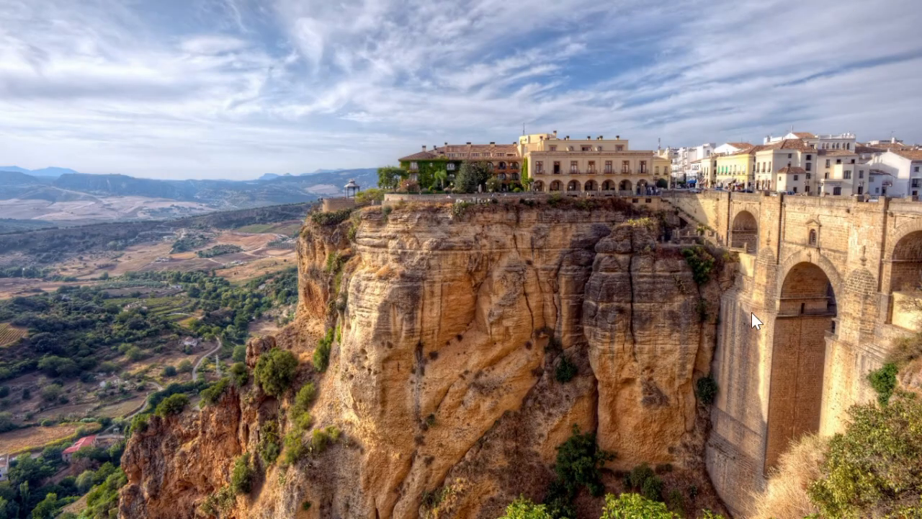
{"action": "mouse_move", "coordinate": [749, 516]}
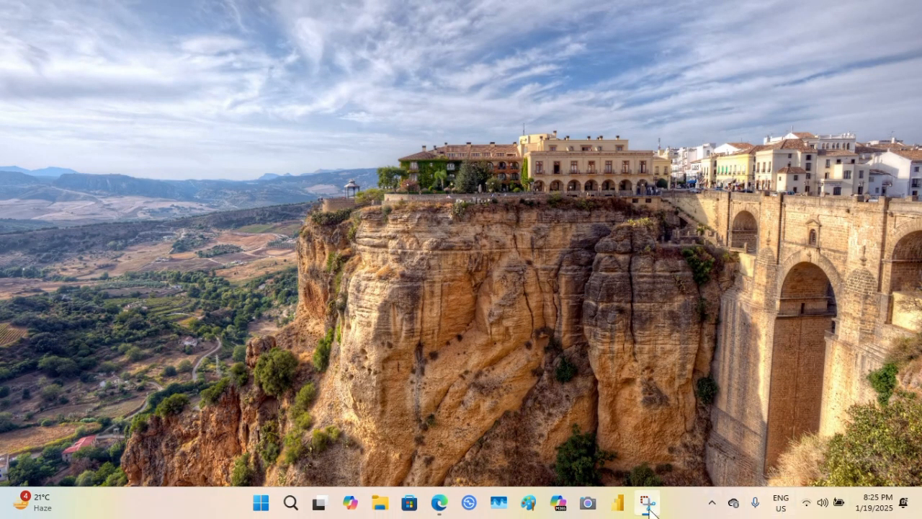
{"action": "mouse_move", "coordinate": [648, 510]}
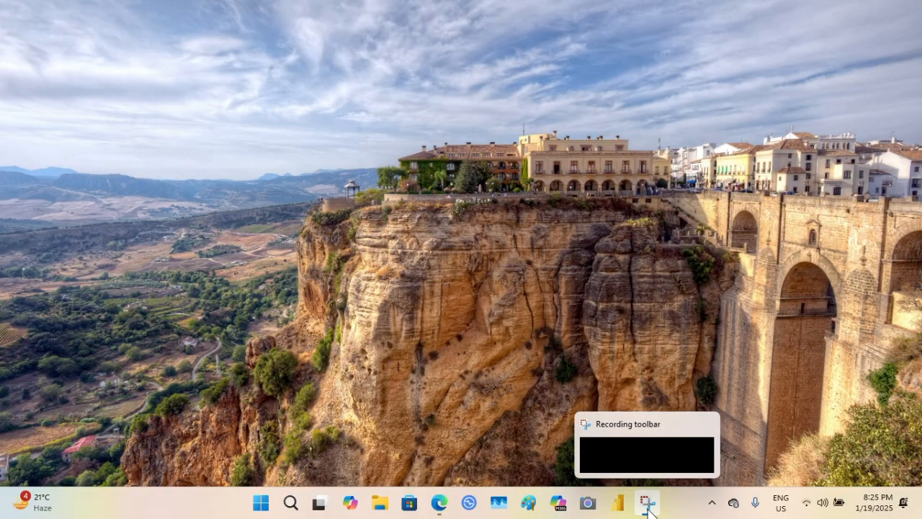
{"action": "left_click", "coordinate": [445, 505]}
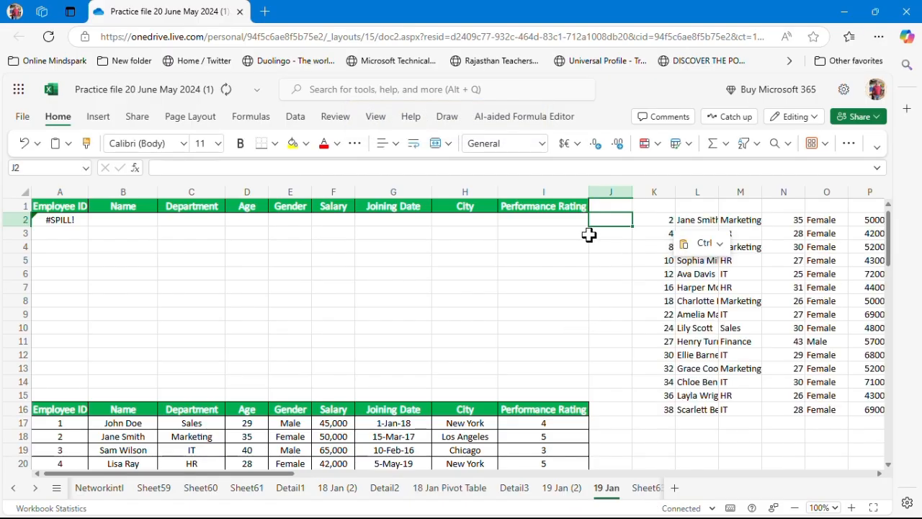
Review the spilled rating-5 employee records across the output columns K to S
{"action": "left_click", "coordinate": [710, 303]}
{"action": "key", "text": "Right"}
{"action": "key", "text": "Right"}
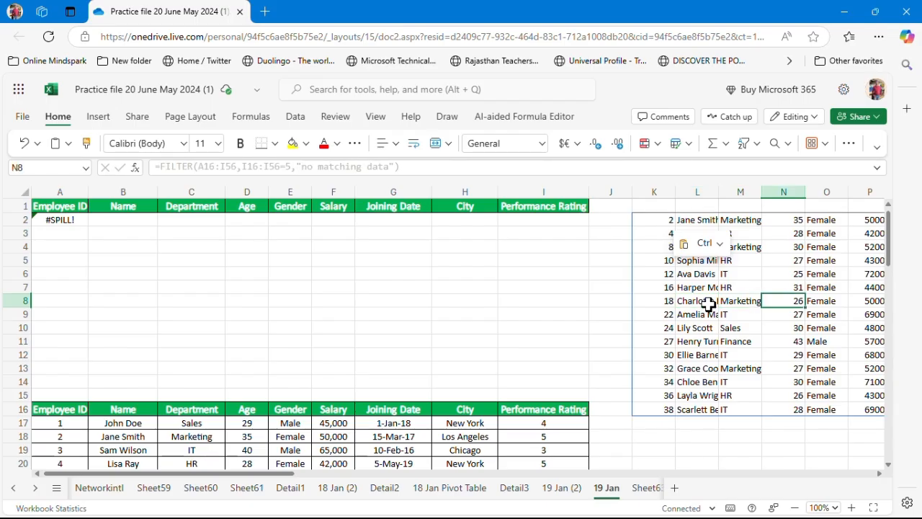
{"action": "key", "text": "Right"}
{"action": "key", "text": "Right"}
{"action": "key", "text": "Right"}
{"action": "key", "text": "Right"}
{"action": "key", "text": "Right"}
{"action": "key", "text": "Right"}
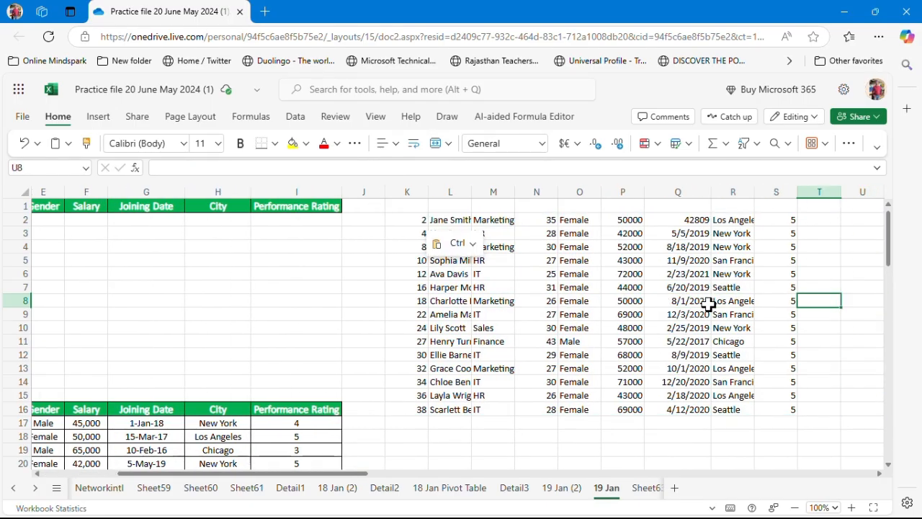
{"action": "key", "text": "Left"}
{"action": "key", "text": "Left"}
{"action": "key", "text": "Left"}
{"action": "key", "text": "Left"}
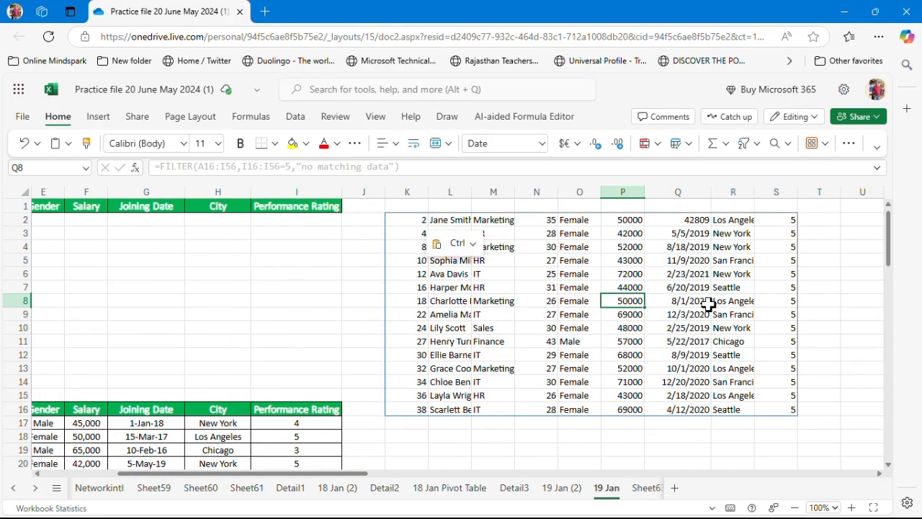
Move through the rating-5 output rows in column S to review the spilled results
{"action": "key", "text": "Left"}
{"action": "key", "text": "Left"}
{"action": "key", "text": "Left"}
{"action": "key", "text": "Left"}
{"action": "key", "text": "Left"}
{"action": "key", "text": "Left"}
{"action": "key", "text": "Left"}
{"action": "key", "text": "Right"}
{"action": "key", "text": "Right"}
{"action": "key", "text": "Right"}
{"action": "key", "text": "Right"}
{"action": "key", "text": "Right"}
{"action": "key", "text": "Right"}
{"action": "key", "text": "Right"}
{"action": "key", "text": "Right"}
{"action": "key", "text": "Right"}
{"action": "key", "text": "Right"}
{"action": "key", "text": "Right"}
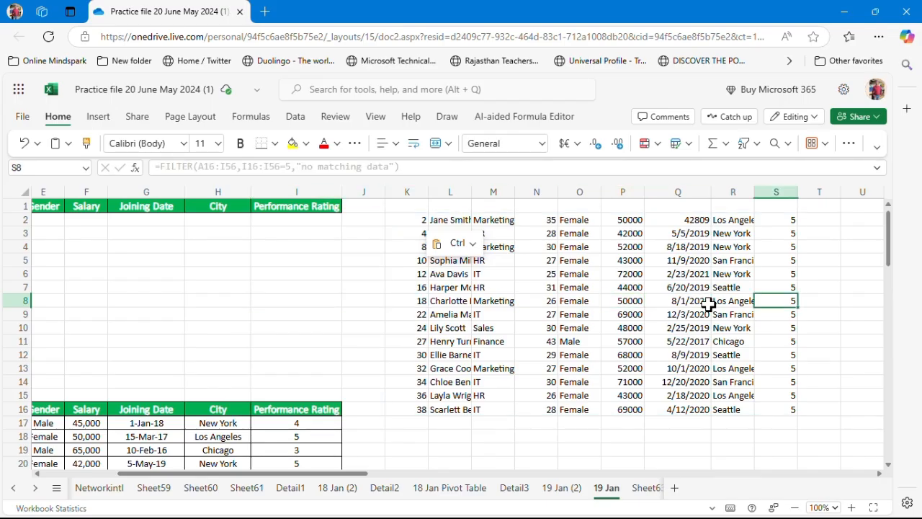
{"action": "key", "text": "Left"}
{"action": "key", "text": "Up"}
{"action": "key", "text": "Up"}
{"action": "key", "text": "Up"}
{"action": "key", "text": "Up"}
{"action": "key", "text": "Up"}
{"action": "key", "text": "Up"}
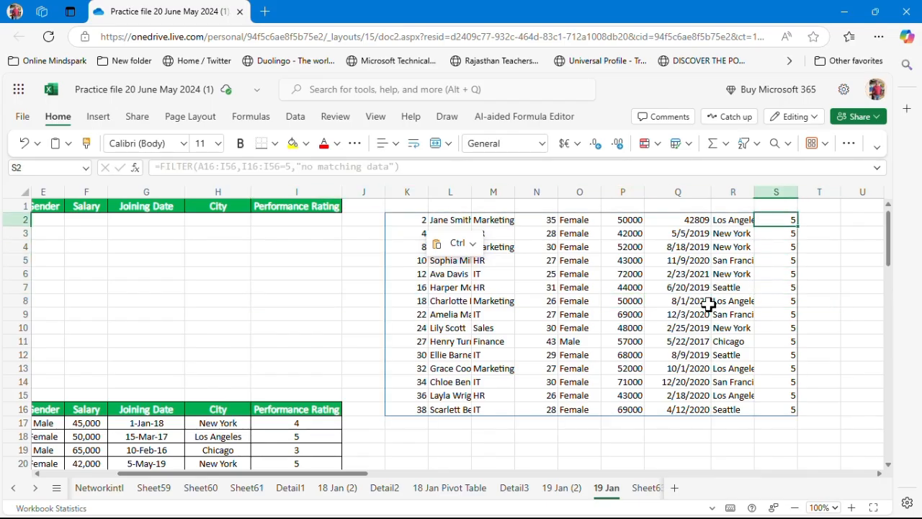
{"action": "key", "text": "Down"}
{"action": "key", "text": "Down"}
{"action": "key", "text": "Down"}
{"action": "key", "text": "Down"}
{"action": "key", "text": "Down"}
{"action": "key", "text": "Down"}
{"action": "key", "text": "Down"}
{"action": "key", "text": "Down"}
{"action": "key", "text": "Down"}
{"action": "key", "text": "Down"}
{"action": "key", "text": "Down"}
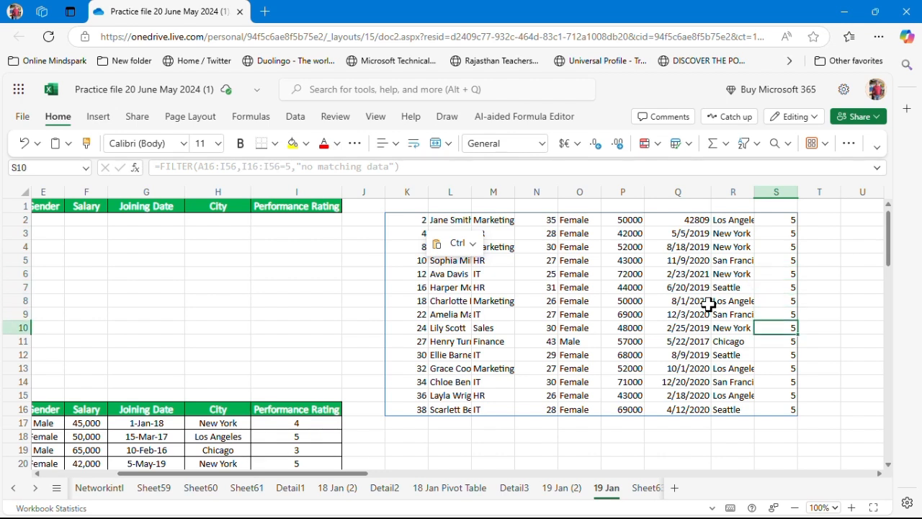
{"action": "key", "text": "Down"}
{"action": "key", "text": "Down"}
{"action": "key", "text": "Down"}
{"action": "key", "text": "Down"}
{"action": "key", "text": "Up"}
{"action": "key", "text": "Up"}
{"action": "key", "text": "Up"}
{"action": "key", "text": "Up"}
{"action": "key", "text": "Up"}
{"action": "key", "text": "Up"}
{"action": "key", "text": "Up"}
{"action": "key", "text": "Up"}
{"action": "key", "text": "Up"}
{"action": "key", "text": "Up"}
{"action": "key", "text": "Up"}
{"action": "key", "text": "Up"}
{"action": "key", "text": "Up"}
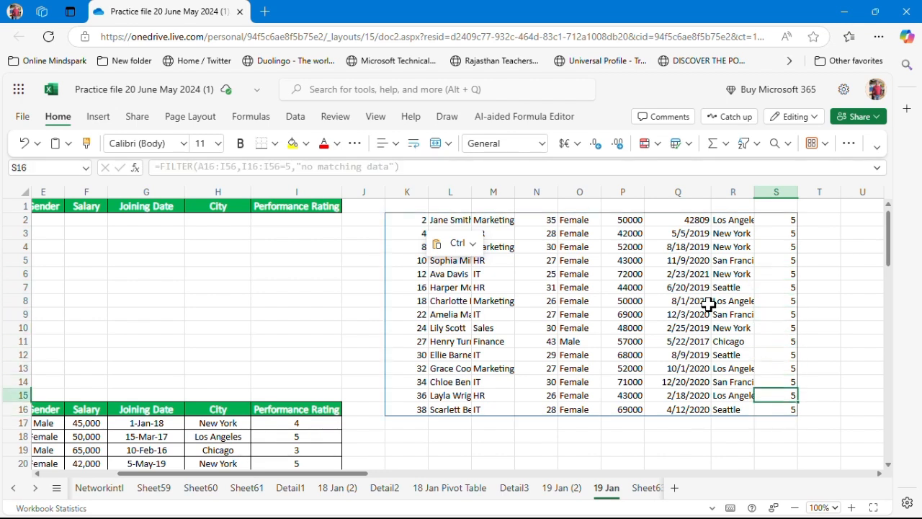
{"action": "key", "text": "Up"}
{"action": "key", "text": "Up"}
{"action": "key", "text": "Up"}
{"action": "key", "text": "Down"}
{"action": "key", "text": "Down"}
{"action": "key", "text": "Down"}
{"action": "key", "text": "Down"}
{"action": "key", "text": "Down"}
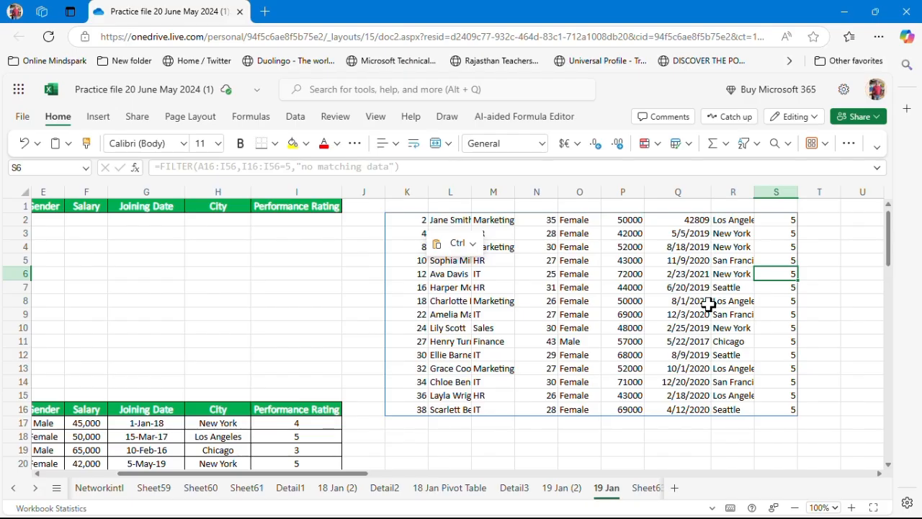
Return to column A and scroll down through the source employee data table
{"action": "key", "text": "Home"}
{"action": "key", "text": "Down"}
{"action": "key", "text": "Down"}
{"action": "key", "text": "Down"}
{"action": "key", "text": "Down"}
{"action": "key", "text": "Down"}
{"action": "key", "text": "Down"}
{"action": "key", "text": "Down"}
{"action": "key", "text": "Down"}
{"action": "key", "text": "Down"}
{"action": "key", "text": "Down"}
{"action": "key", "text": "Down"}
{"action": "key", "text": "Down"}
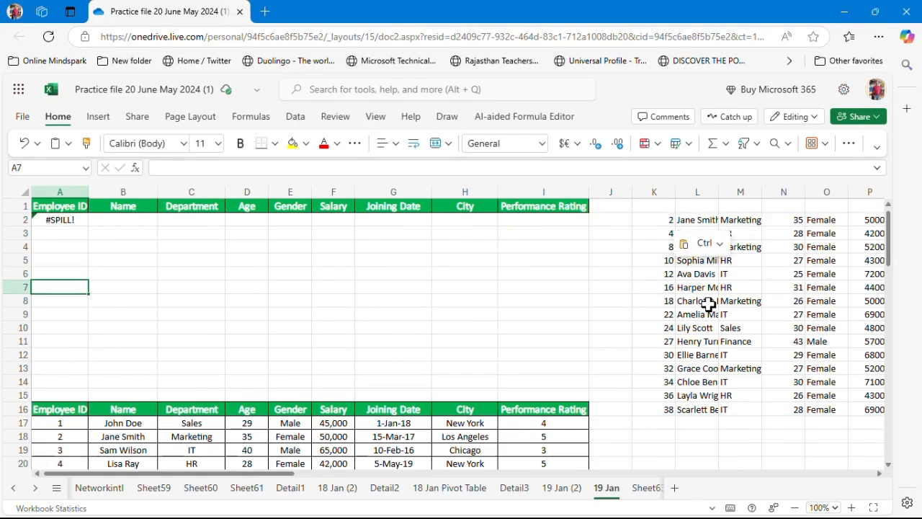
{"action": "key", "text": "Down"}
{"action": "key", "text": "Down"}
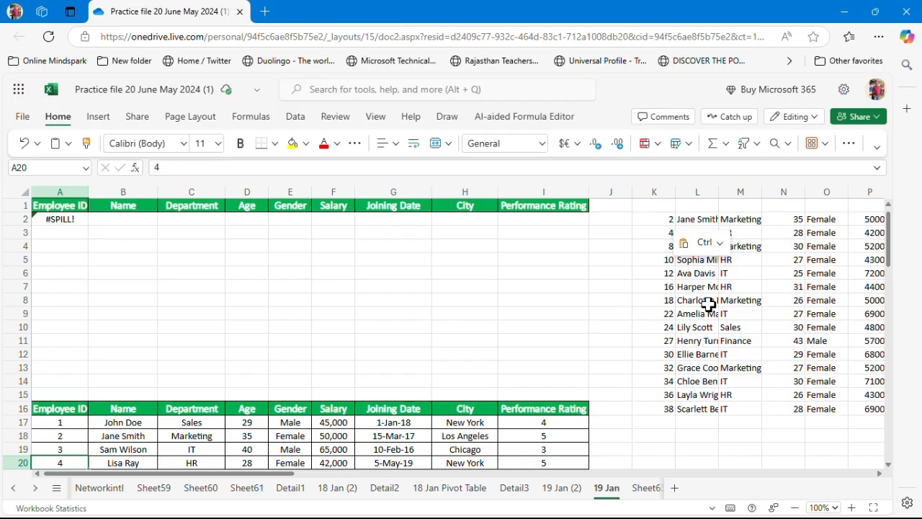
{"action": "key", "text": "Down"}
{"action": "key", "text": "Down"}
{"action": "key", "text": "Down"}
{"action": "key", "text": "Down"}
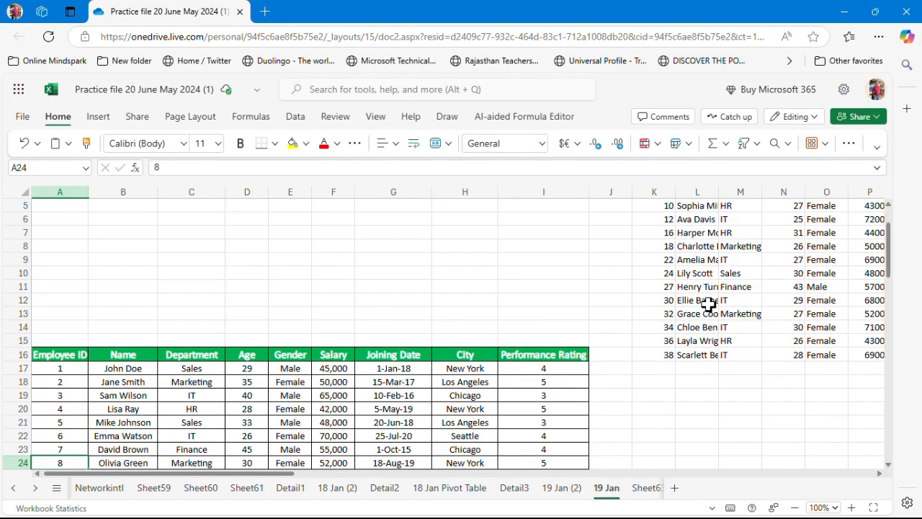
{"action": "key", "text": "Down"}
{"action": "key", "text": "Down"}
{"action": "key", "text": "Down"}
{"action": "key", "text": "Down"}
{"action": "key", "text": "Down"}
{"action": "key", "text": "Down"}
{"action": "key", "text": "Down"}
{"action": "key", "text": "Down"}
{"action": "key", "text": "Down"}
{"action": "key", "text": "Down"}
{"action": "key", "text": "Down"}
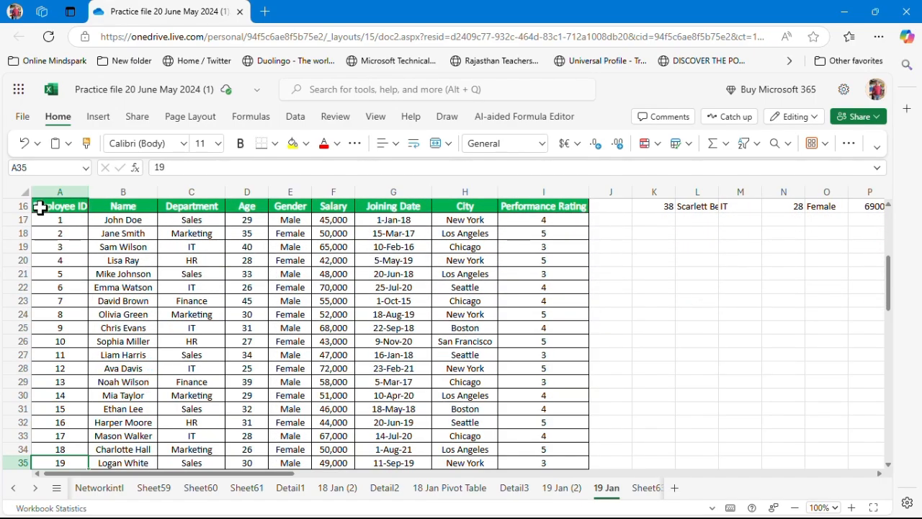
Select the employee data A16:I56 and convert it into a table with headers
{"action": "left_click", "coordinate": [40, 207]}
{"action": "key", "text": "shift+Right"}
{"action": "key", "text": "shift+Right"}
{"action": "key", "text": "shift+Right"}
{"action": "key", "text": "shift+Right"}
{"action": "key", "text": "shift+Right"}
{"action": "key", "text": "shift+Right"}
{"action": "key", "text": "shift+Right"}
{"action": "key", "text": "shift+Right"}
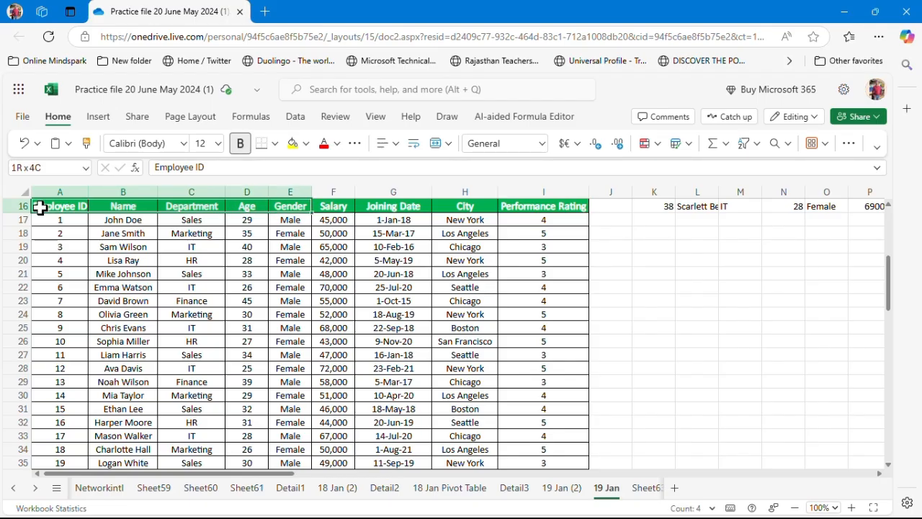
{"action": "key", "text": "shift+Down"}
{"action": "key", "text": "shift+Down"}
{"action": "key", "text": "shift+Down"}
{"action": "key", "text": "shift+Down"}
{"action": "key", "text": "shift+Down"}
{"action": "key", "text": "shift+Down"}
{"action": "key", "text": "shift+Down"}
{"action": "key", "text": "shift+Down"}
{"action": "key", "text": "shift+Down"}
{"action": "key", "text": "shift+Down"}
{"action": "key", "text": "shift+Down"}
{"action": "key", "text": "shift+Down"}
{"action": "key", "text": "shift+Down"}
{"action": "key", "text": "shift+Down"}
{"action": "key", "text": "shift+Down"}
{"action": "key", "text": "shift+Down"}
{"action": "key", "text": "shift+Down"}
{"action": "key", "text": "shift+Down"}
{"action": "key", "text": "shift+Down"}
{"action": "key", "text": "shift+Down"}
{"action": "key", "text": "shift+Down"}
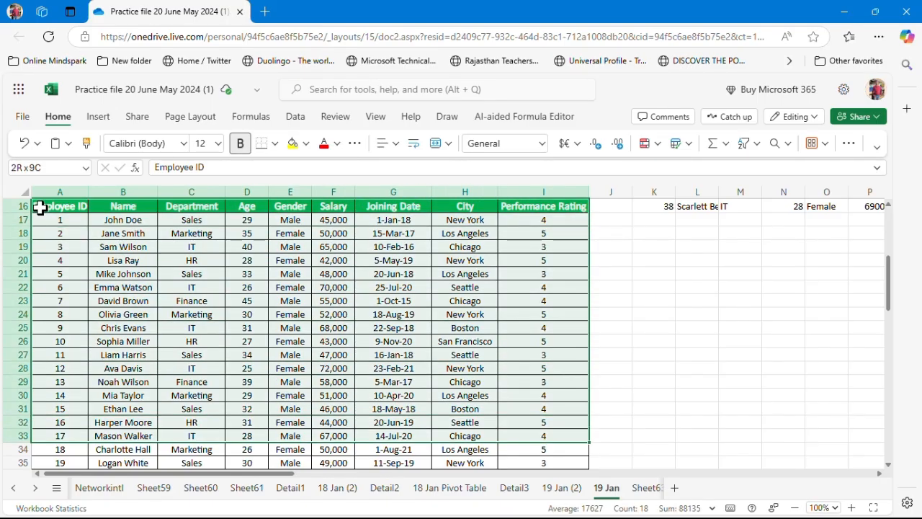
{"action": "key", "text": "shift+Down"}
{"action": "key", "text": "shift+Down"}
{"action": "key", "text": "shift+Down"}
{"action": "key", "text": "shift+Down"}
{"action": "key", "text": "shift+Down"}
{"action": "key", "text": "shift+Down"}
{"action": "key", "text": "shift+Down"}
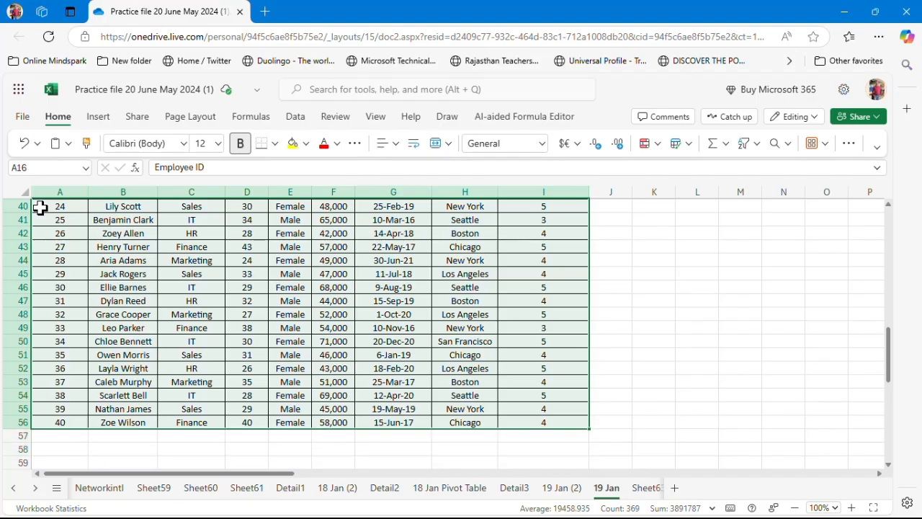
{"action": "key", "text": "ctrl+t"}
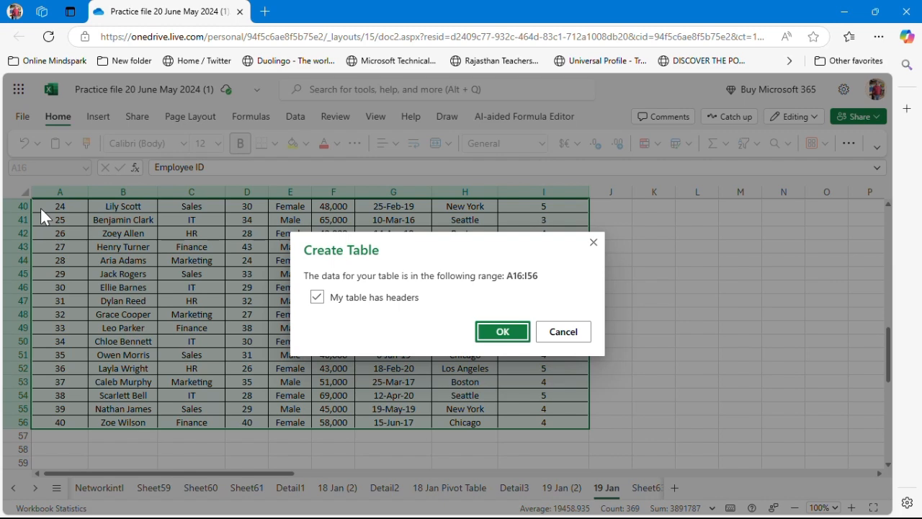
{"action": "key", "text": "Return"}
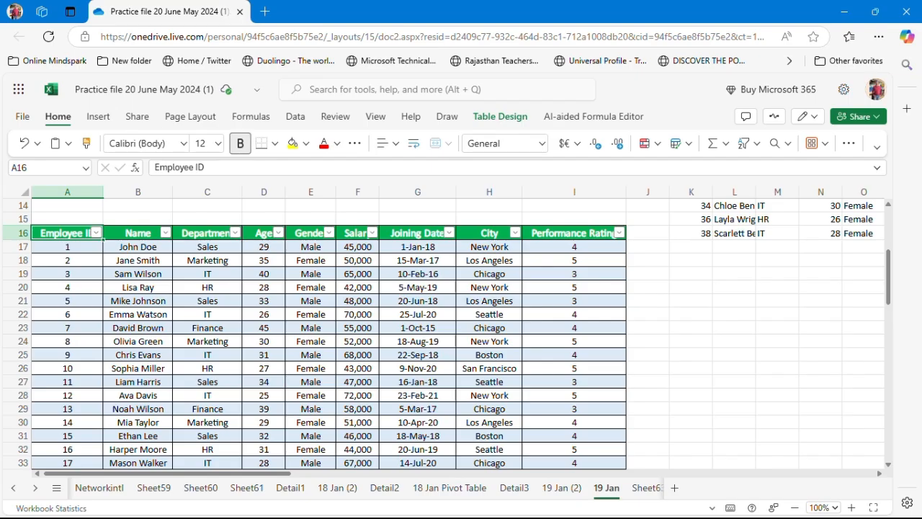
Insert a slicer for the Department column of the employee table
{"action": "left_click", "coordinate": [497, 116]}
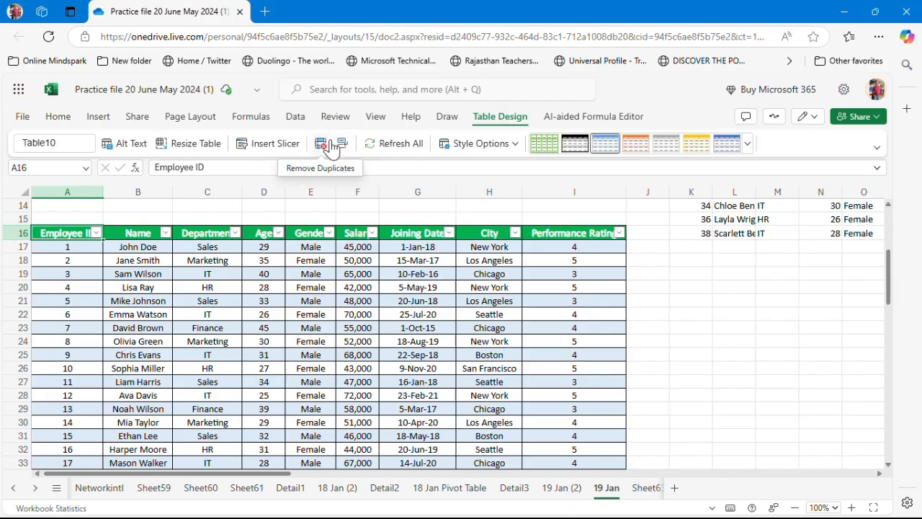
{"action": "left_click", "coordinate": [277, 146]}
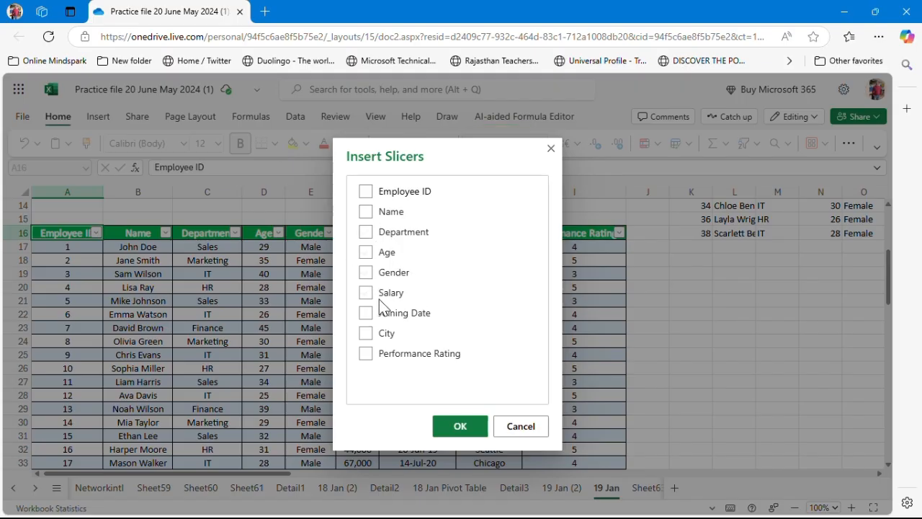
{"action": "left_click", "coordinate": [365, 231]}
{"action": "left_click", "coordinate": [448, 433]}
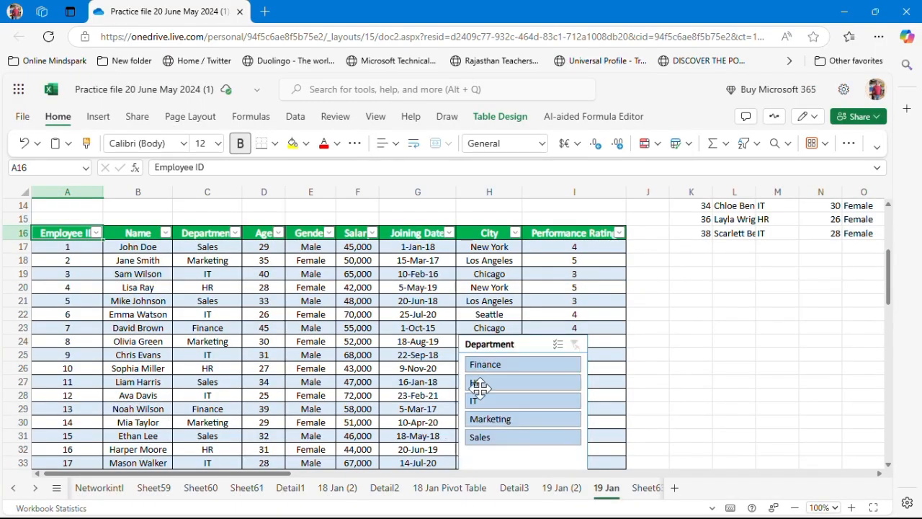
Filter the table with the Department slicer, picking Finance, then HR, then IT
{"action": "left_click", "coordinate": [504, 364]}
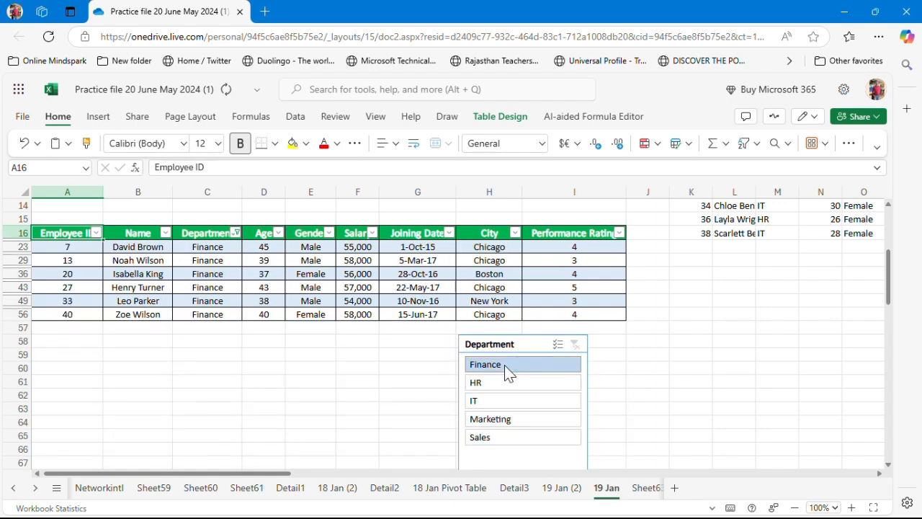
{"action": "left_click", "coordinate": [510, 382]}
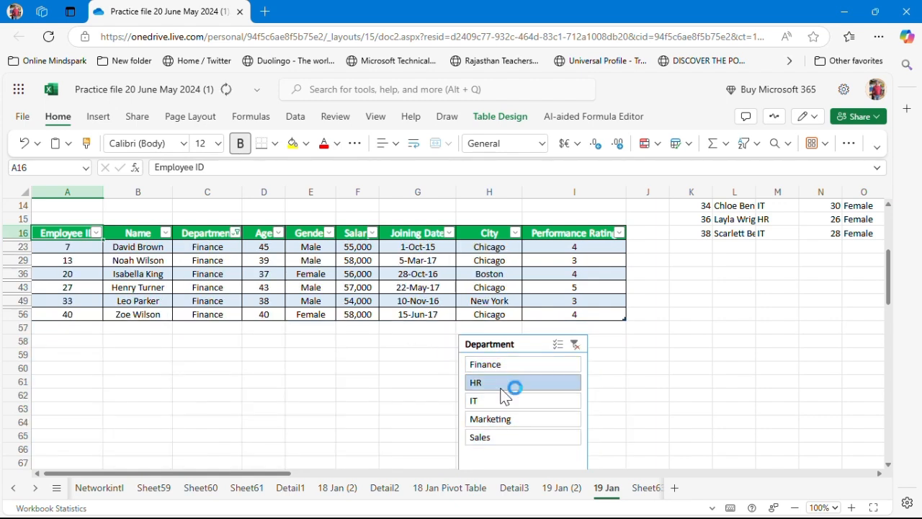
{"action": "left_click", "coordinate": [494, 405]}
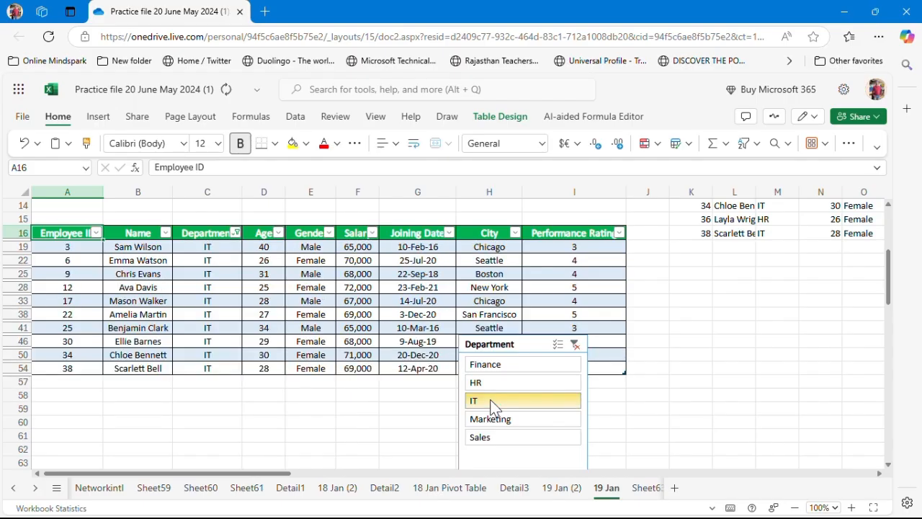